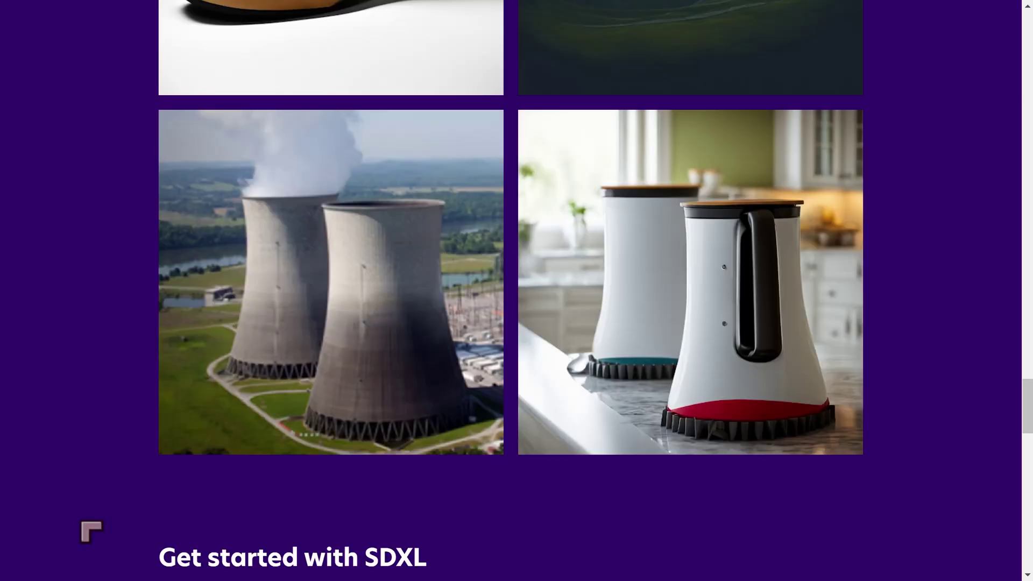
- Scroll the Stability AI page back to the 'Fine-tuning and advanced control' section on SDXL ControlNet
{"action": "scroll", "coordinate": [91, 532], "scroll_direction": "up", "scroll_amount": 5}
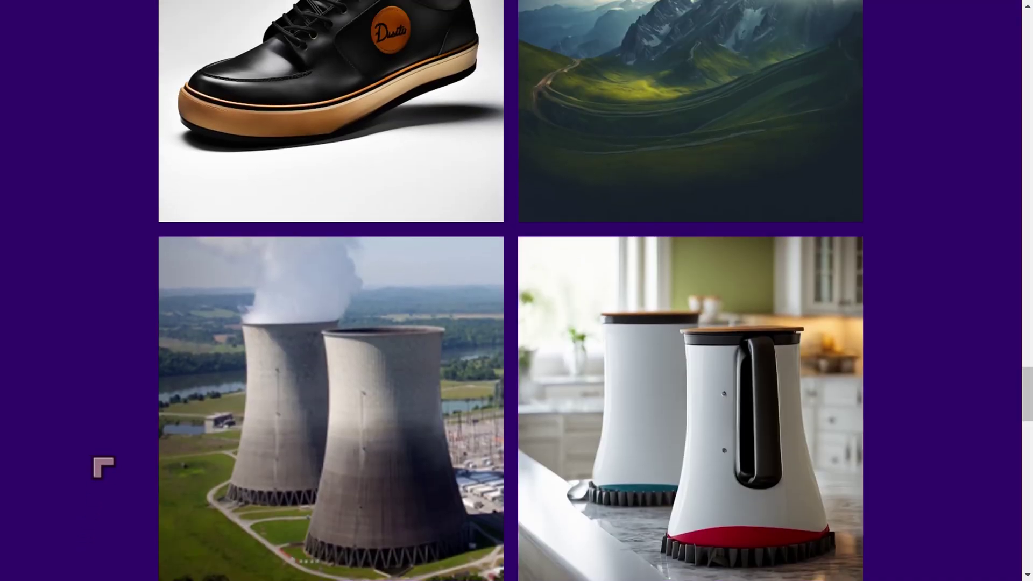
{"action": "scroll", "coordinate": [103, 437], "scroll_direction": "up", "scroll_amount": 4}
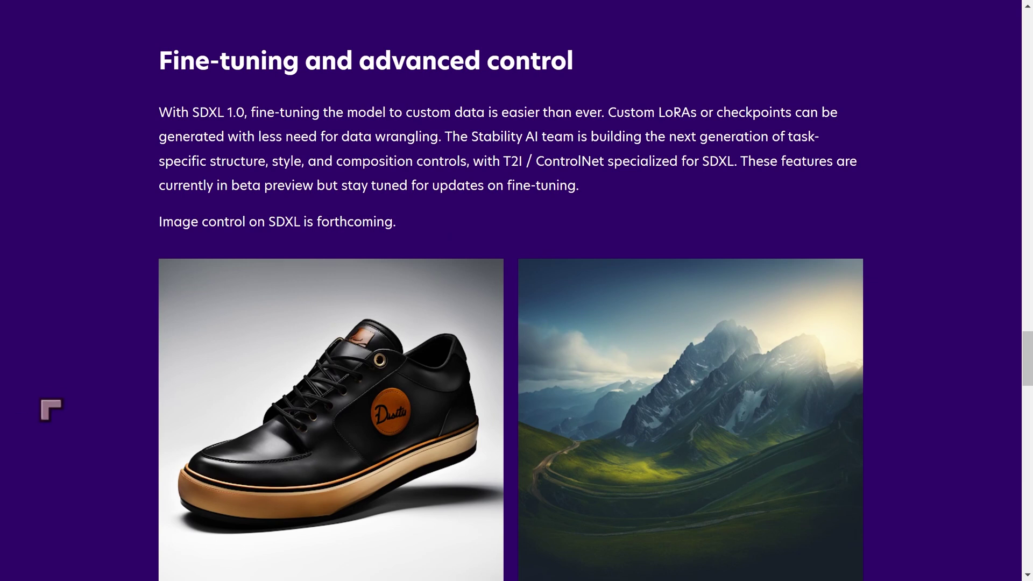
{"action": "scroll", "coordinate": [52, 410], "scroll_direction": "down", "scroll_amount": 2}
{"action": "scroll", "coordinate": [60, 401], "scroll_direction": "up", "scroll_amount": 2}
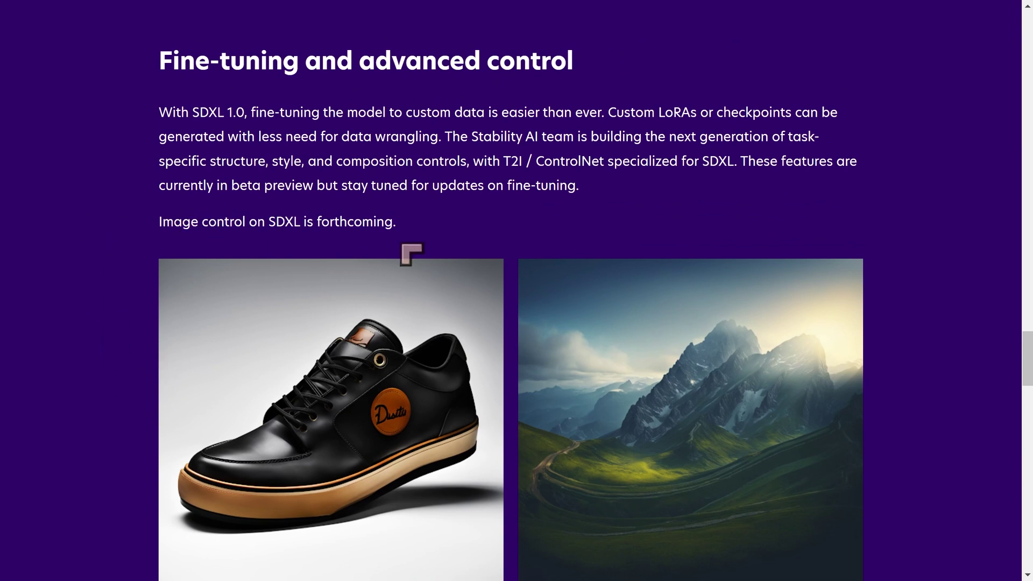
{"action": "scroll", "coordinate": [162, 305], "scroll_direction": "down", "scroll_amount": 3}
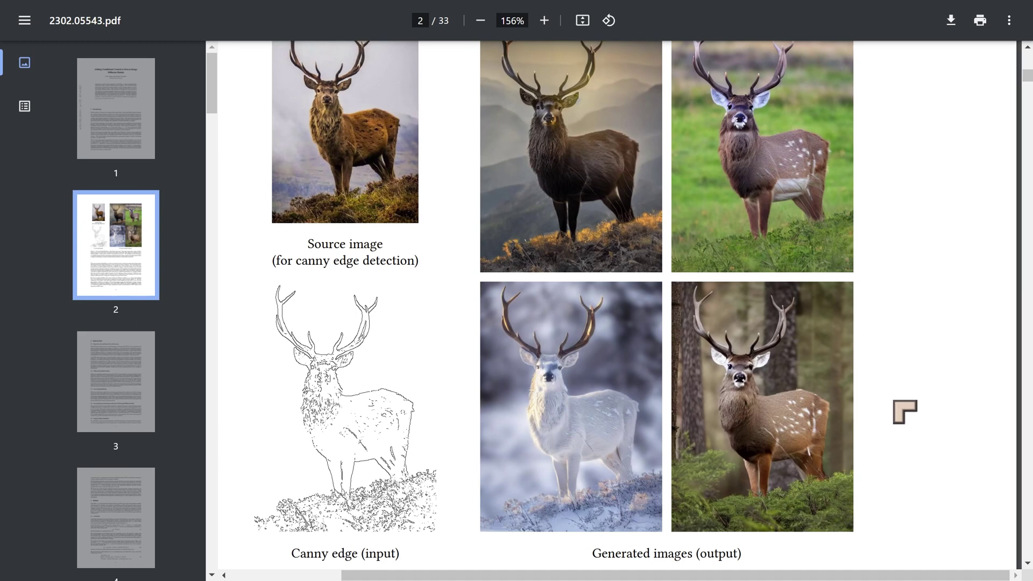
{"action": "scroll", "coordinate": [448, 304], "scroll_direction": "up", "scroll_amount": 3}
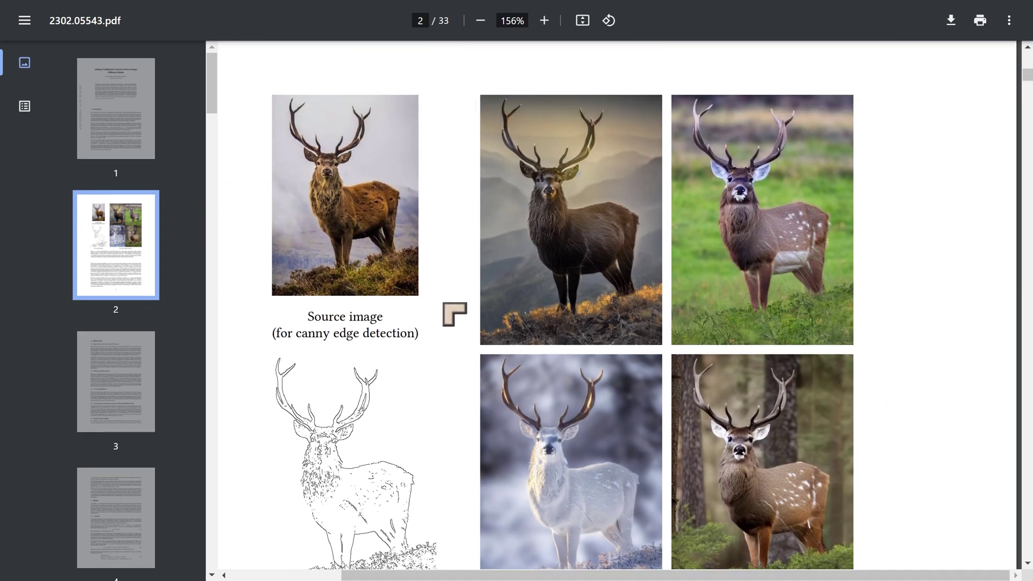
{"action": "scroll", "coordinate": [447, 305], "scroll_direction": "down", "scroll_amount": 2}
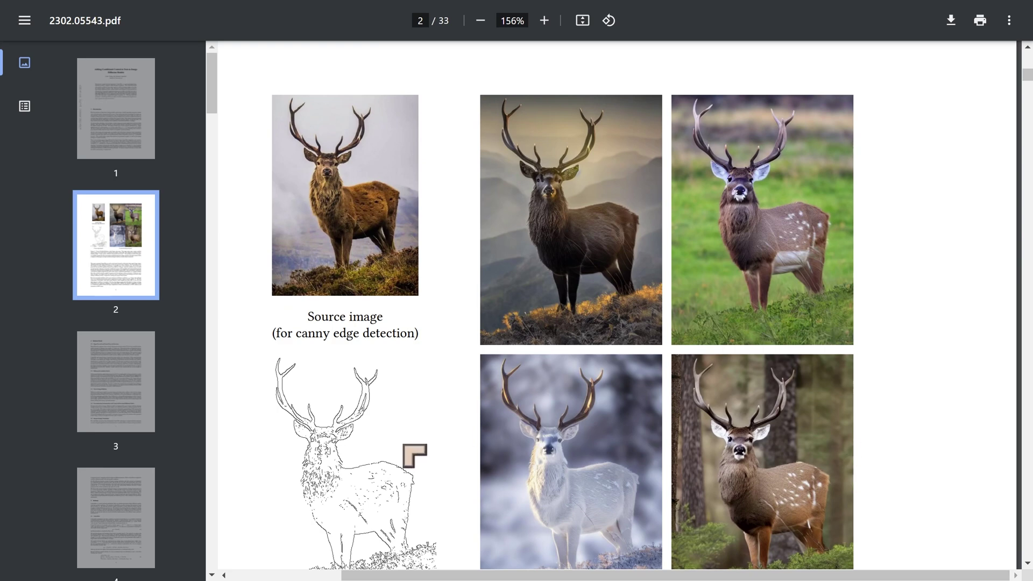
{"action": "scroll", "coordinate": [415, 468], "scroll_direction": "down", "scroll_amount": 1}
{"action": "scroll", "coordinate": [447, 468], "scroll_direction": "up", "scroll_amount": 1}
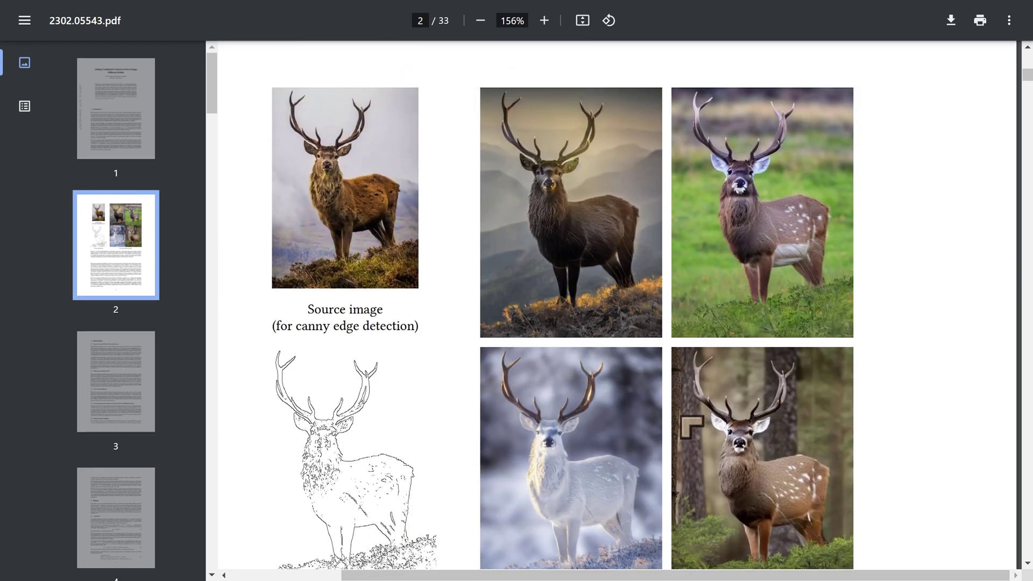
{"action": "scroll", "coordinate": [632, 422], "scroll_direction": "down", "scroll_amount": 1}
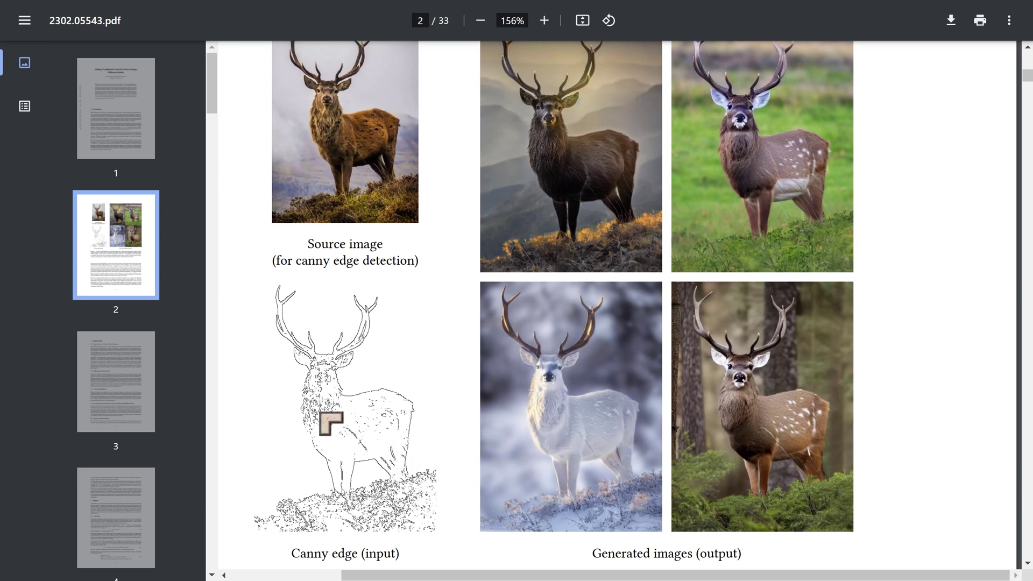
{"action": "scroll", "coordinate": [329, 399], "scroll_direction": "up", "scroll_amount": 1}
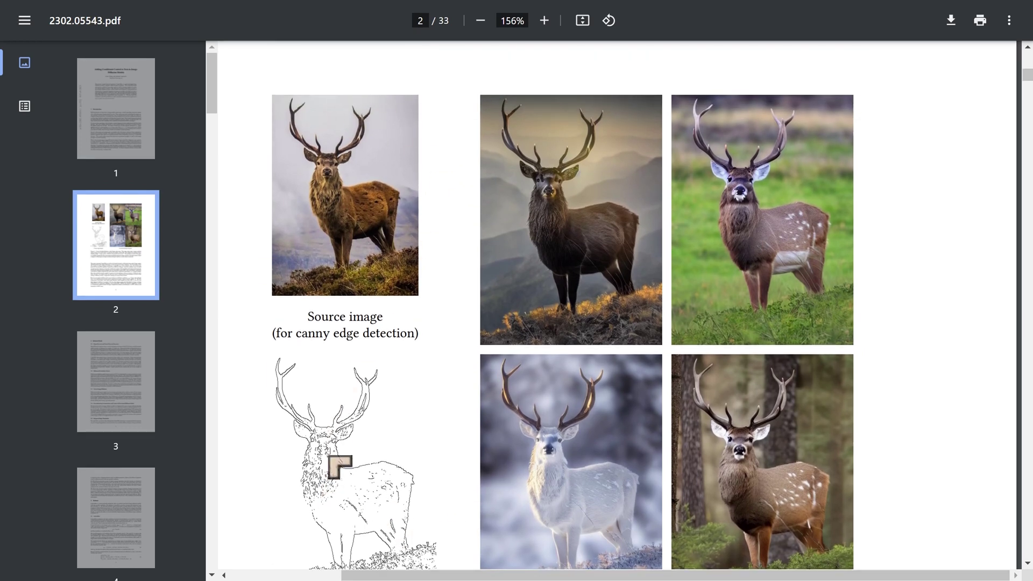
{"action": "scroll", "coordinate": [366, 452], "scroll_direction": "down", "scroll_amount": 1}
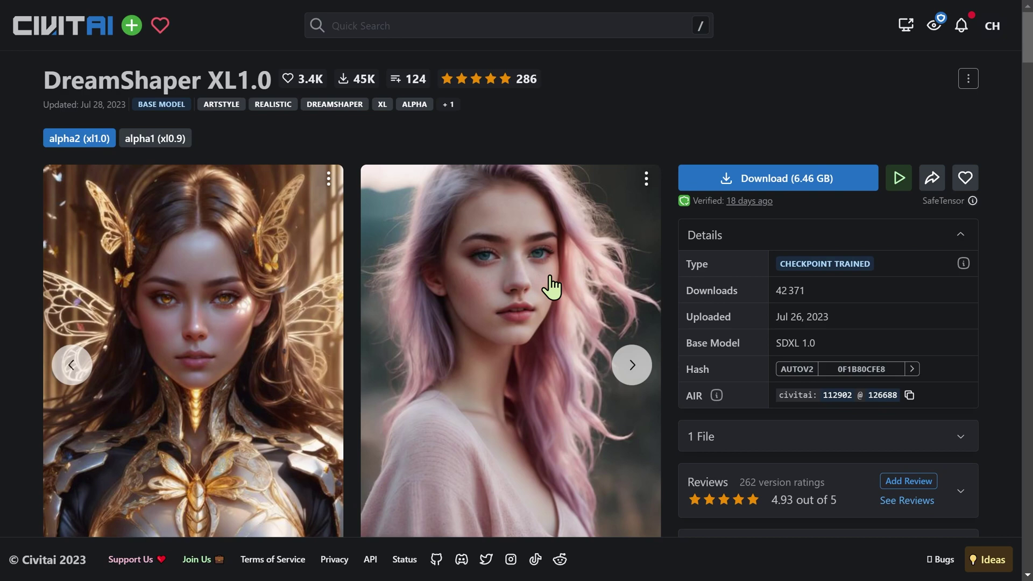
- Page through the DreamShaper XL1.0 samples: lion cub, dragon, planet sphere, then the wolf logo
{"action": "left_click", "coordinate": [631, 363]}
{"action": "left_click", "coordinate": [630, 364]}
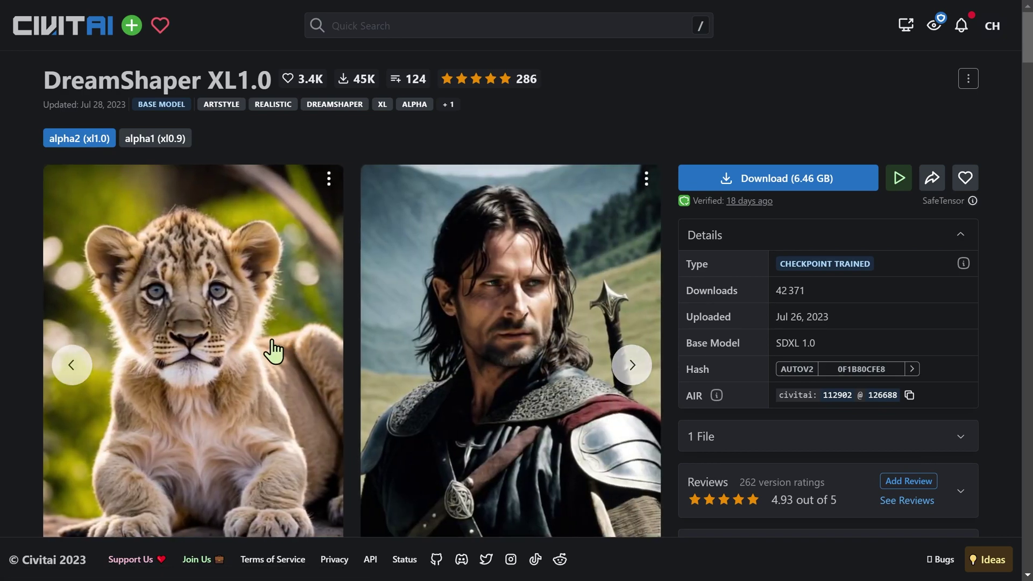
{"action": "left_click", "coordinate": [632, 365]}
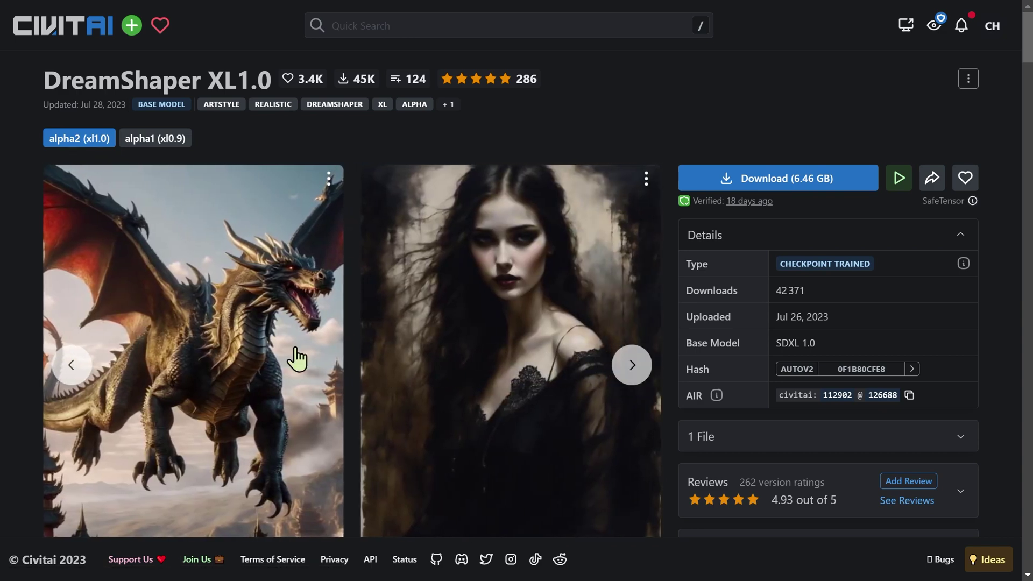
{"action": "left_click", "coordinate": [645, 374]}
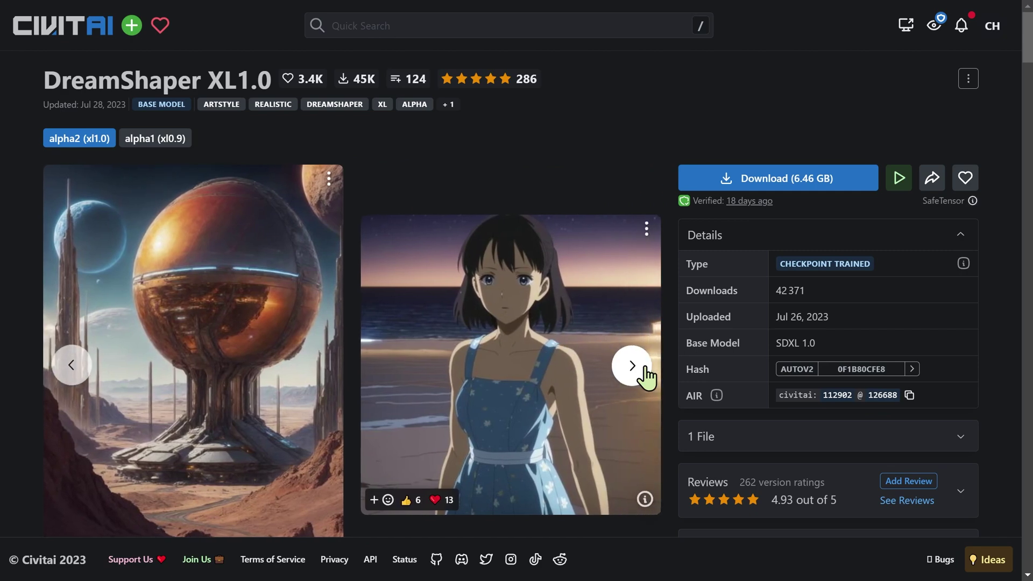
{"action": "left_click", "coordinate": [645, 374]}
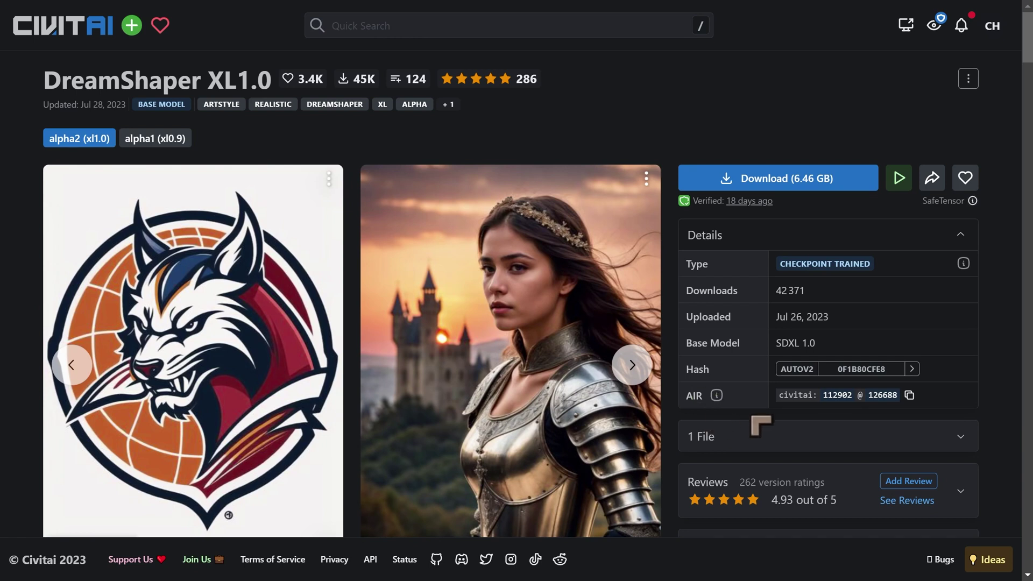
- Copy DreamShaper XL1.0's AIR identifier and AUTOV2 hash, then go back to the models listing
{"action": "left_click", "coordinate": [908, 397]}
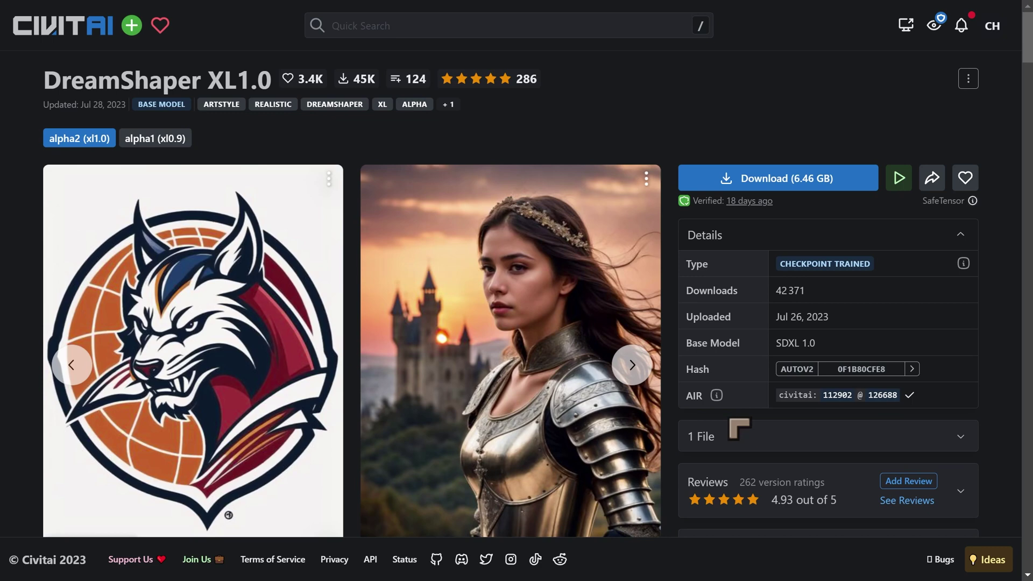
{"action": "scroll", "coordinate": [931, 425], "scroll_direction": "down", "scroll_amount": 2}
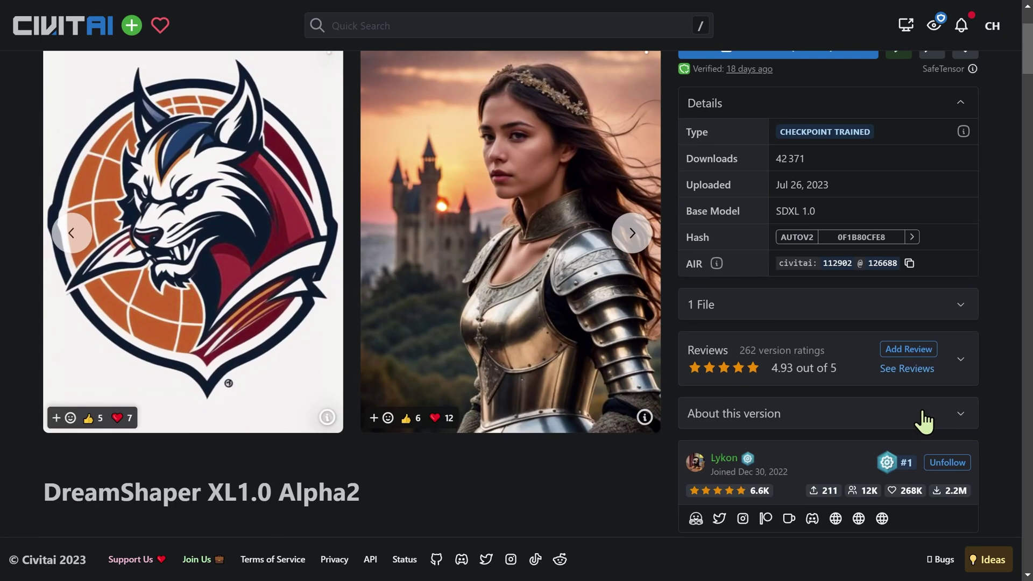
{"action": "scroll", "coordinate": [924, 418], "scroll_direction": "up", "scroll_amount": 2}
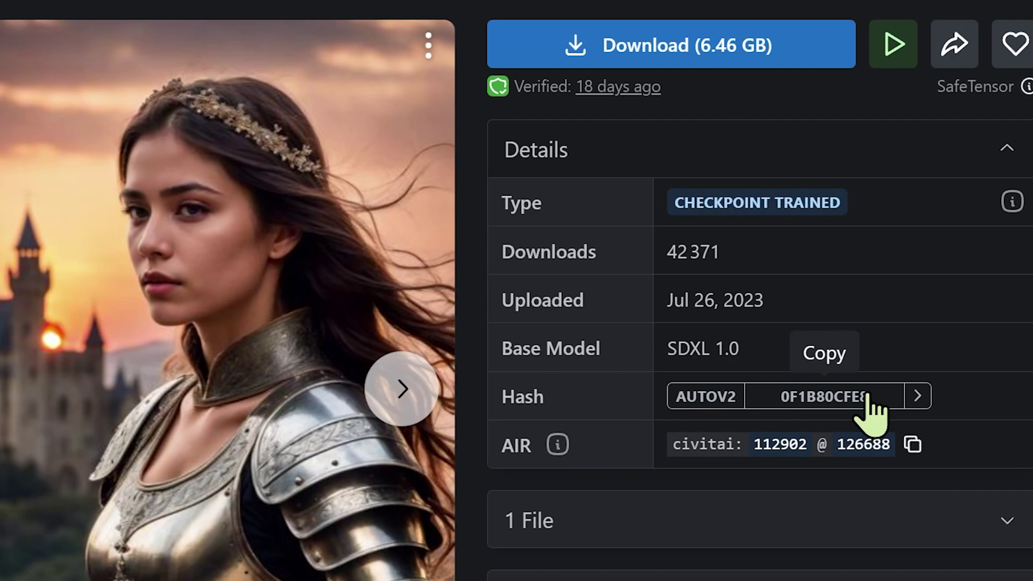
{"action": "left_click", "coordinate": [869, 401]}
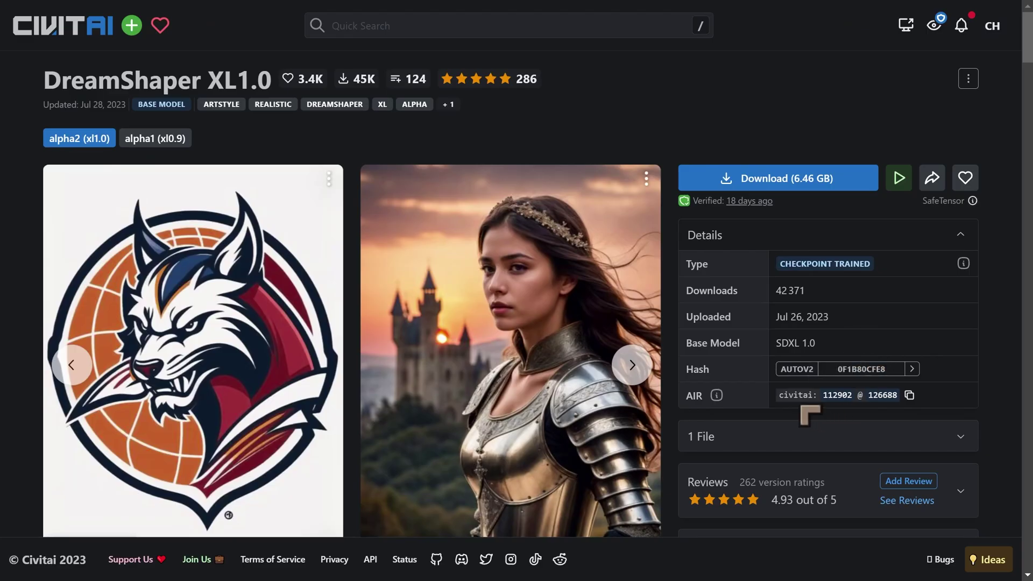
{"action": "key", "text": "alt+Left"}
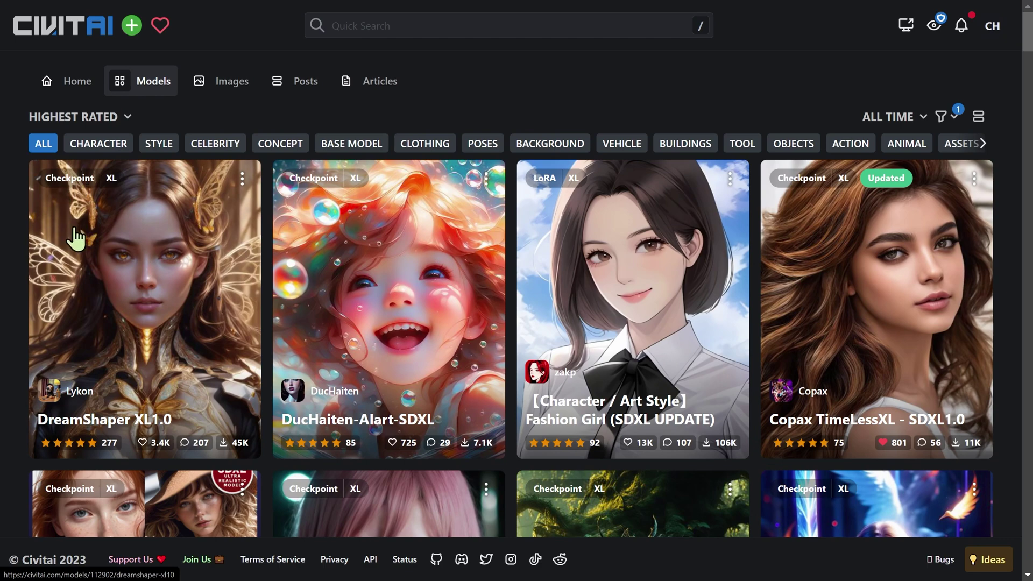
- Scroll down the Highest Rated models grid to the Cyber Graphic SDXL LoRA card
{"action": "scroll", "coordinate": [80, 240], "scroll_direction": "down", "scroll_amount": 1}
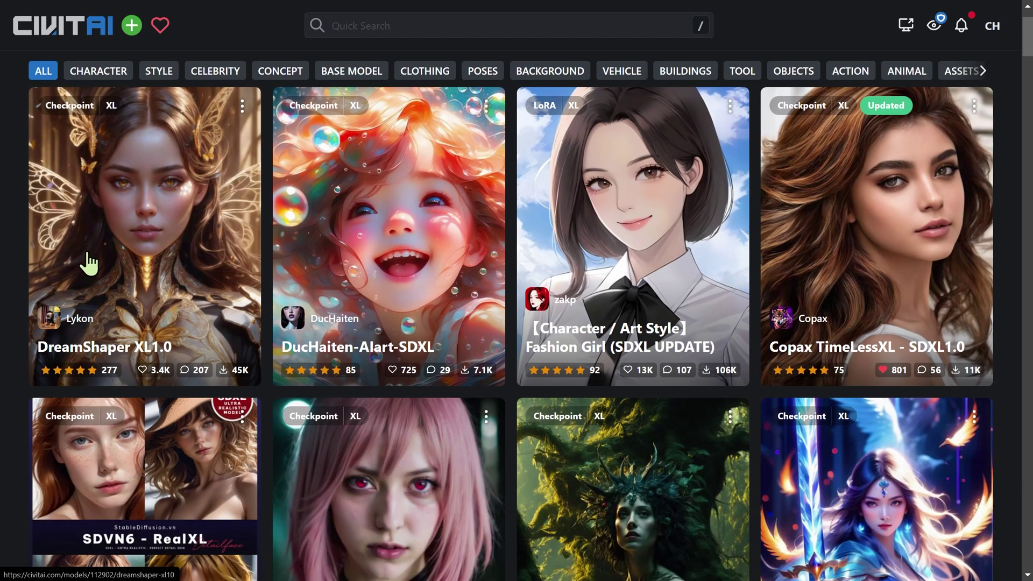
{"action": "scroll", "coordinate": [92, 268], "scroll_direction": "down", "scroll_amount": 4}
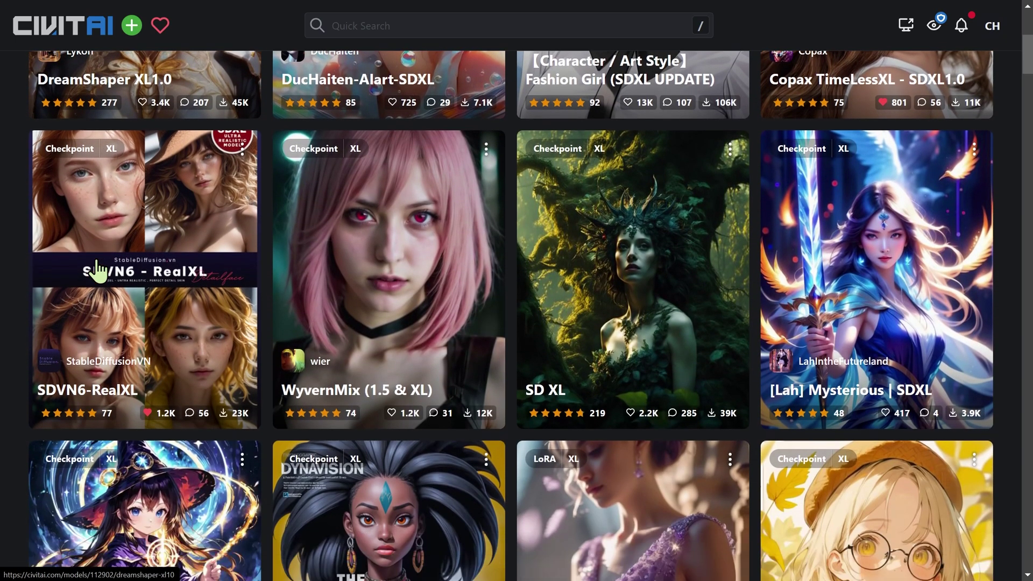
{"action": "scroll", "coordinate": [97, 270], "scroll_direction": "down", "scroll_amount": 7}
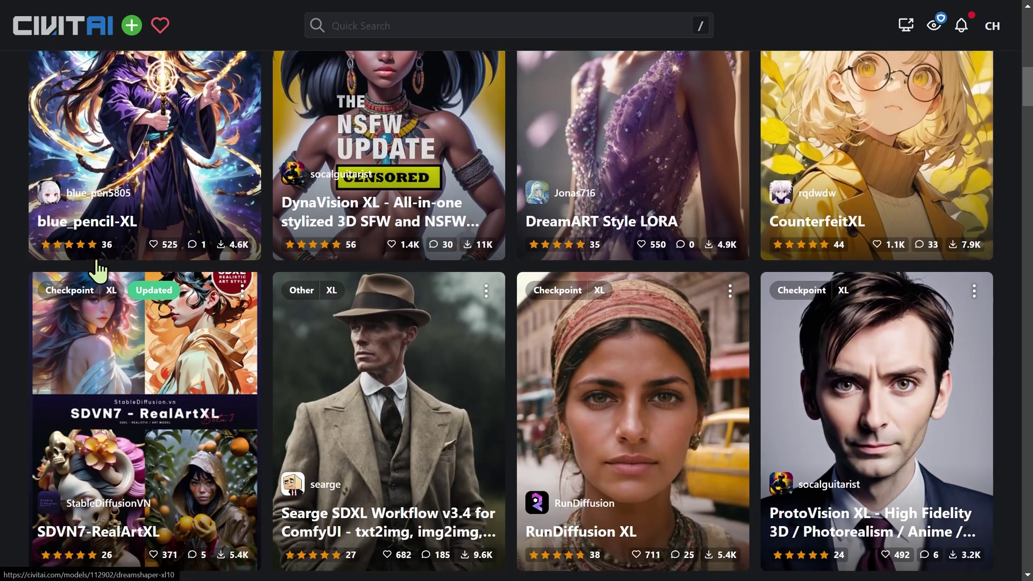
{"action": "scroll", "coordinate": [97, 270], "scroll_direction": "down", "scroll_amount": 7}
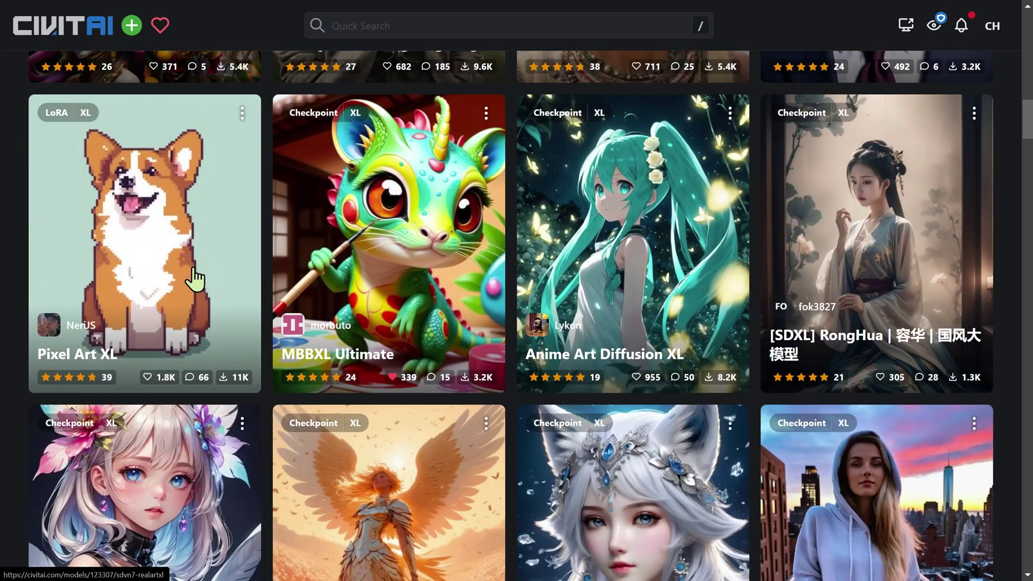
{"action": "scroll", "coordinate": [194, 278], "scroll_direction": "down", "scroll_amount": 7}
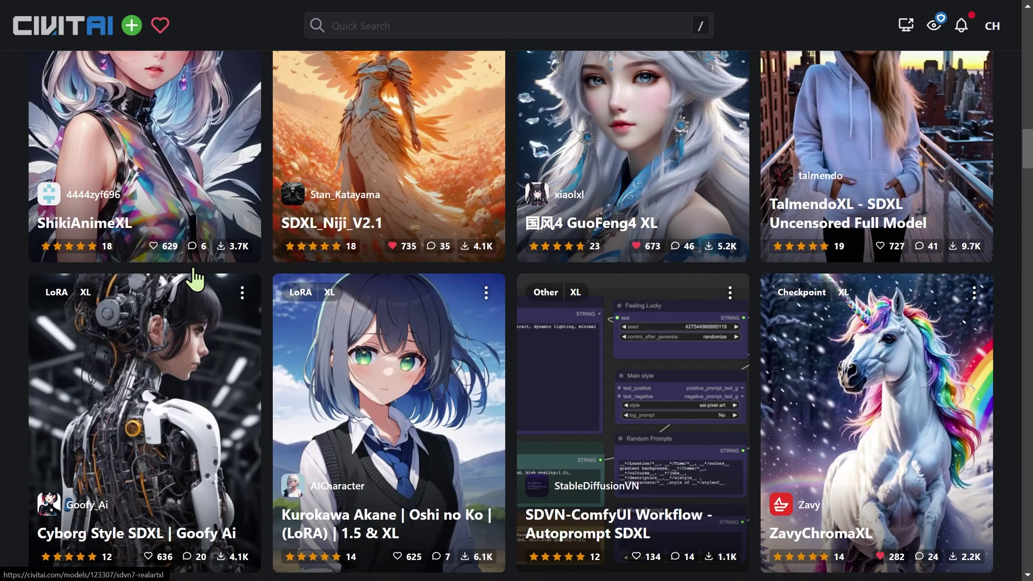
{"action": "scroll", "coordinate": [195, 278], "scroll_direction": "down", "scroll_amount": 8}
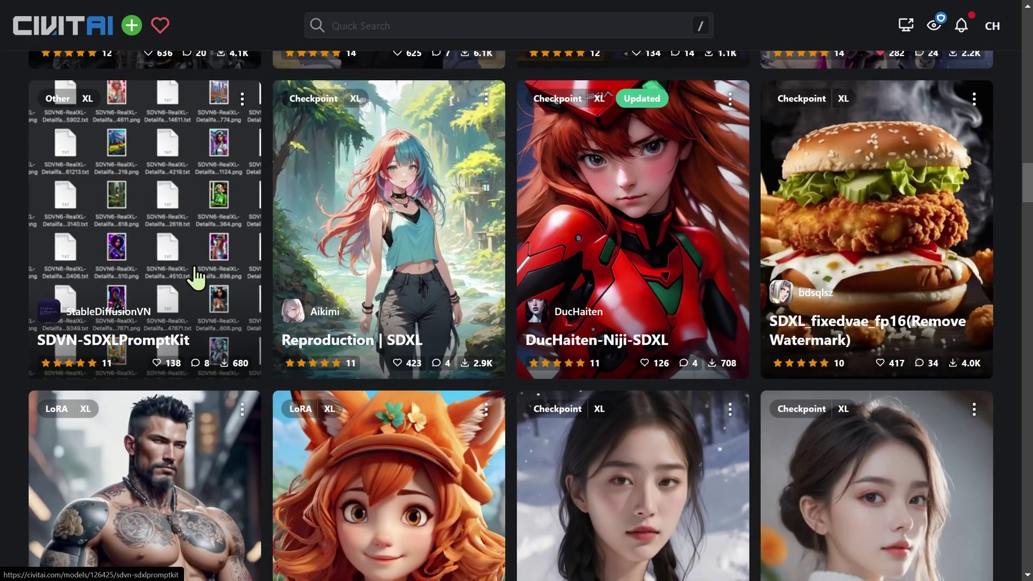
{"action": "scroll", "coordinate": [195, 279], "scroll_direction": "down", "scroll_amount": 7}
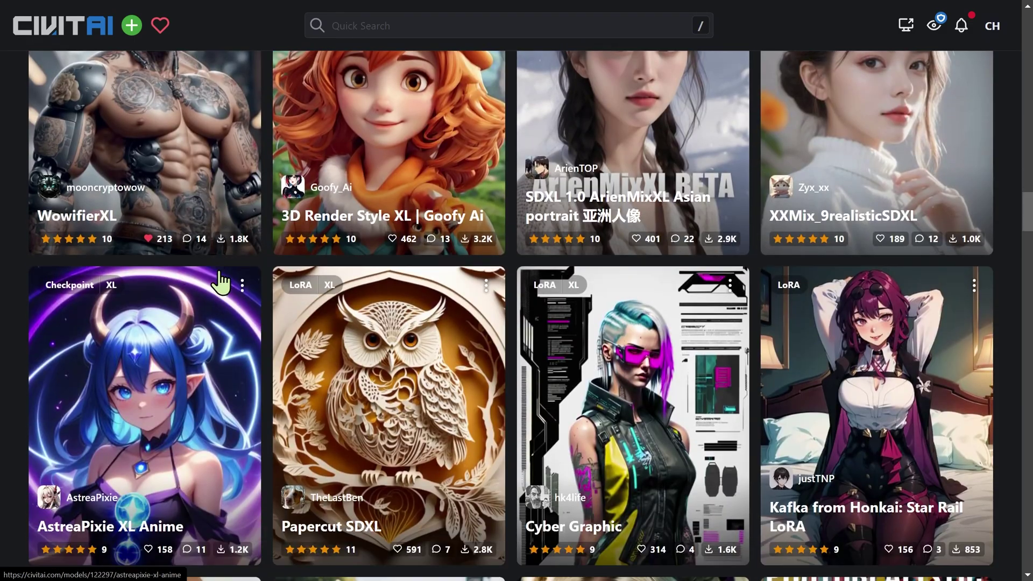
{"action": "scroll", "coordinate": [221, 281], "scroll_direction": "down", "scroll_amount": 6}
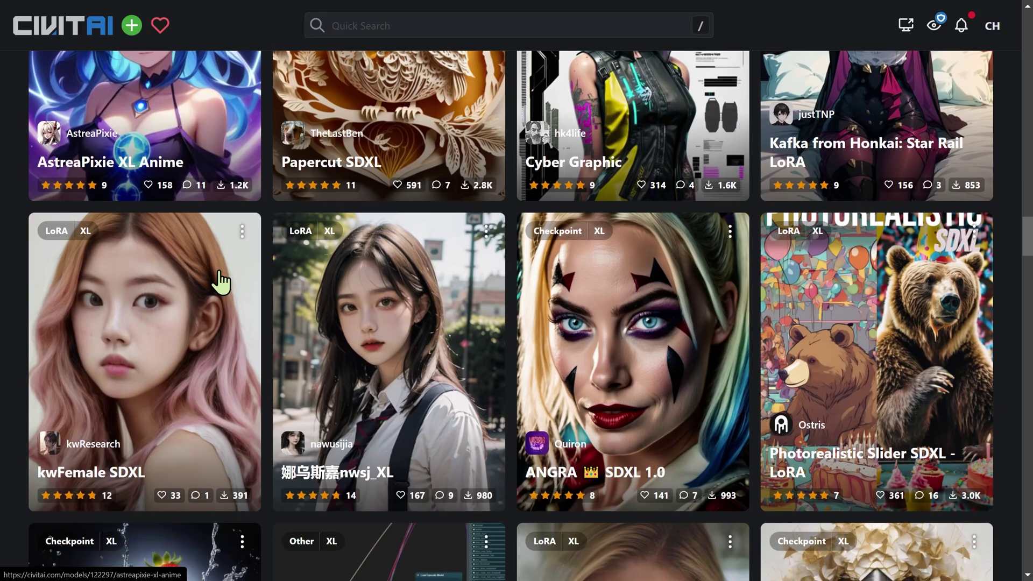
{"action": "scroll", "coordinate": [221, 280], "scroll_direction": "down", "scroll_amount": 10}
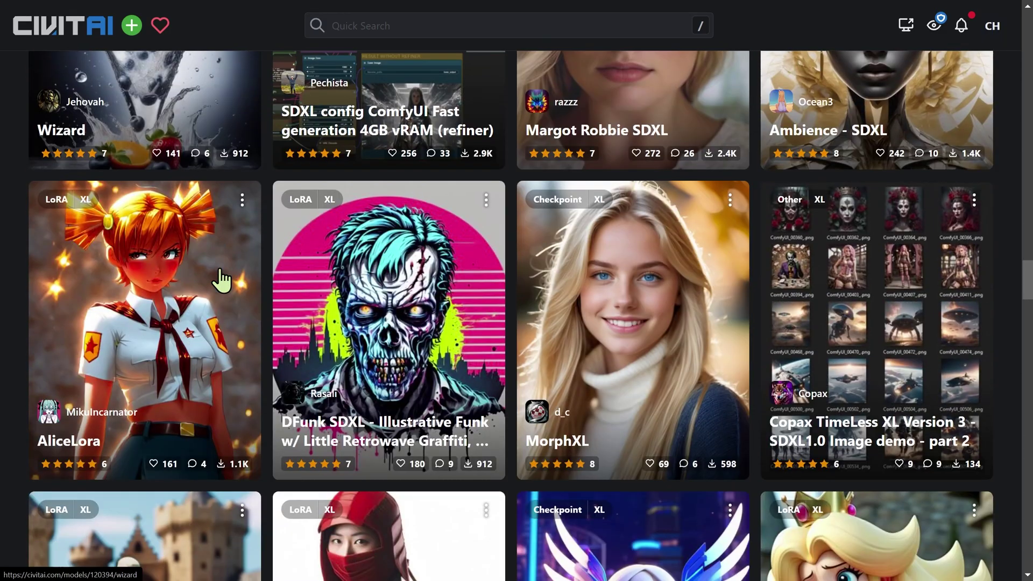
{"action": "scroll", "coordinate": [220, 281], "scroll_direction": "down", "scroll_amount": 9}
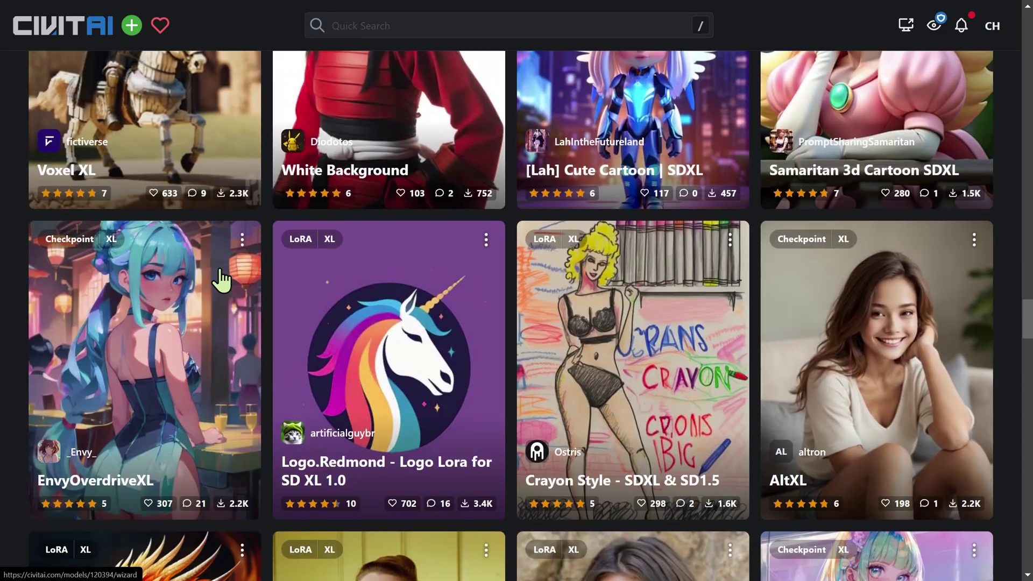
{"action": "scroll", "coordinate": [231, 277], "scroll_direction": "down", "scroll_amount": 3}
{"action": "scroll", "coordinate": [427, 295], "scroll_direction": "down", "scroll_amount": 6}
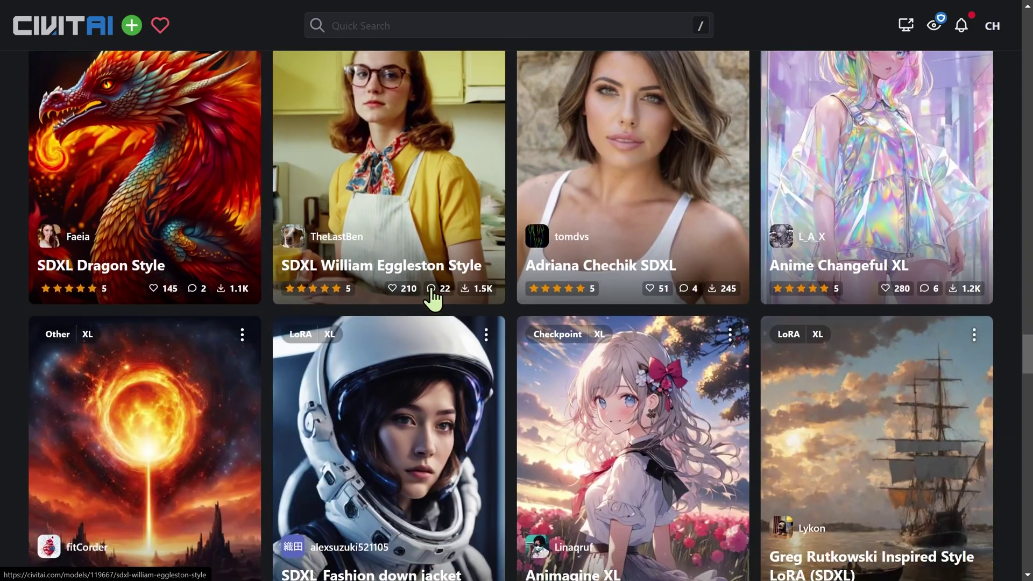
{"action": "scroll", "coordinate": [434, 299], "scroll_direction": "down", "scroll_amount": 1}
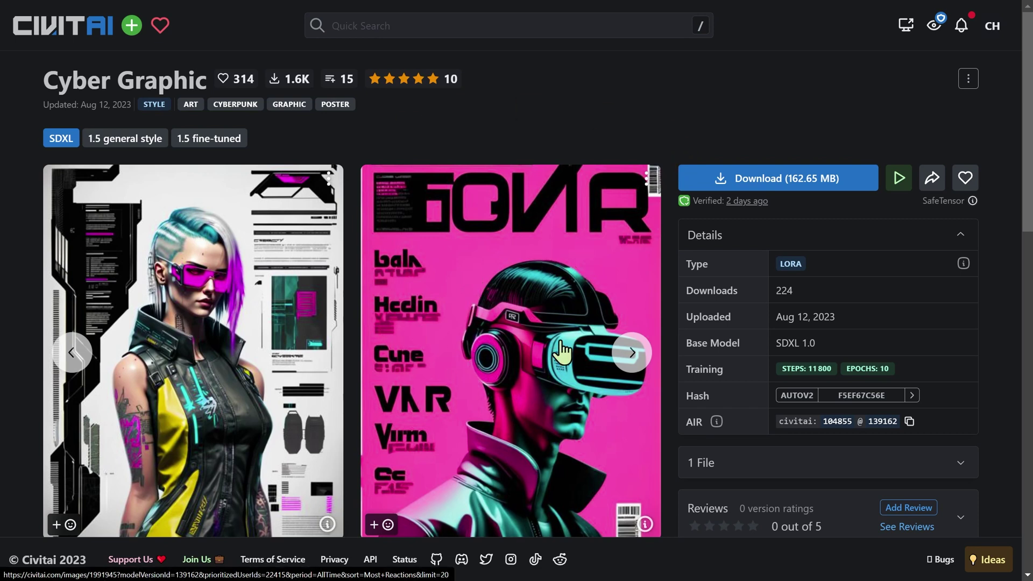
- Go back from the Cyber Graphic LoRA to the SDXL 1.0 checkpoint merge page with the pineapple image
{"action": "scroll", "coordinate": [560, 354], "scroll_direction": "down", "scroll_amount": 1}
{"action": "scroll", "coordinate": [554, 352], "scroll_direction": "up", "scroll_amount": 1}
{"action": "key", "text": "alt+Left"}
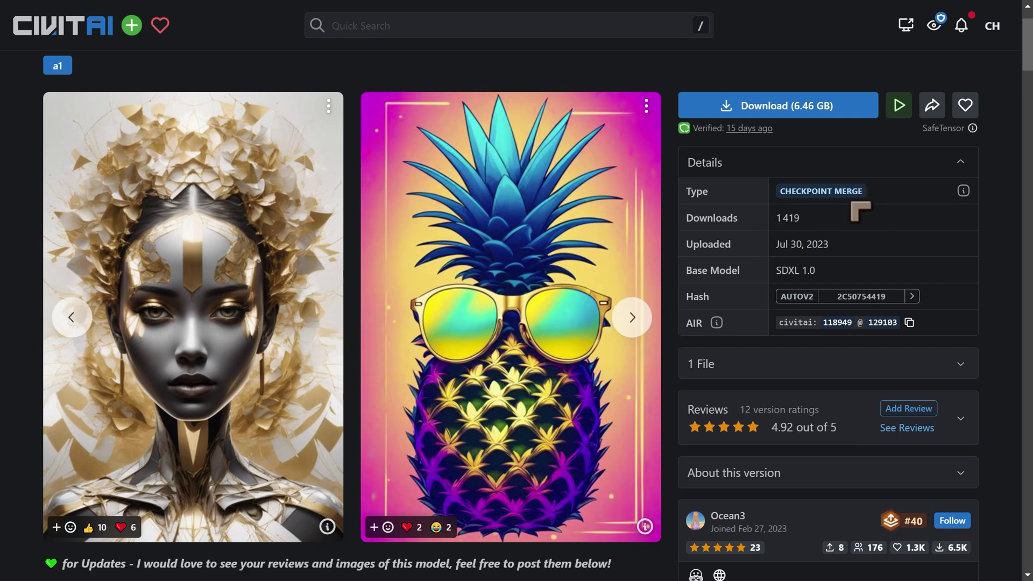
- Advance the Ambience - SDXL showcase twice and open the golden geometric portrait's generation details
{"action": "scroll", "coordinate": [844, 215], "scroll_direction": "up", "scroll_amount": 2}
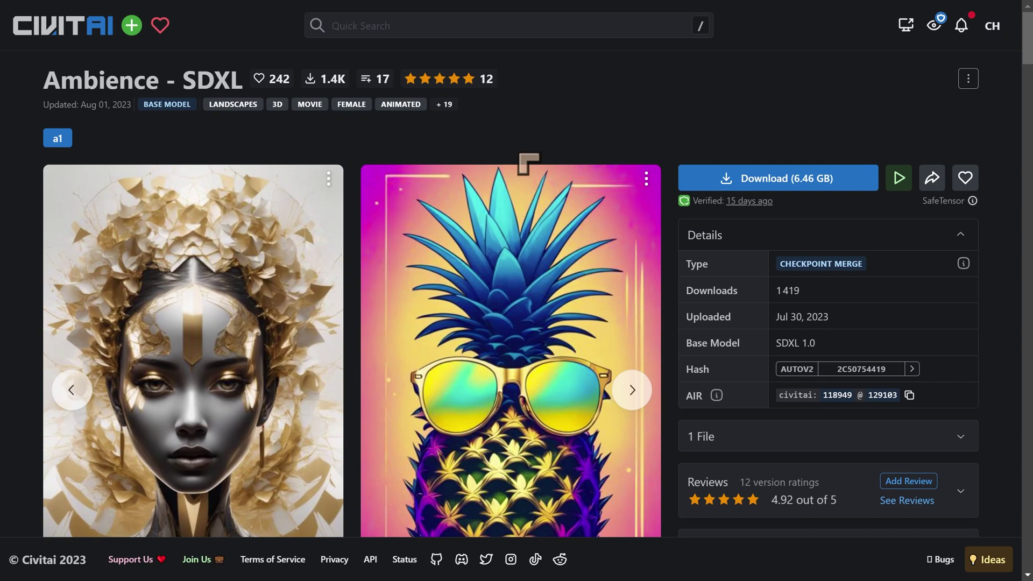
{"action": "scroll", "coordinate": [525, 164], "scroll_direction": "down", "scroll_amount": 1}
{"action": "scroll", "coordinate": [530, 172], "scroll_direction": "up", "scroll_amount": 1}
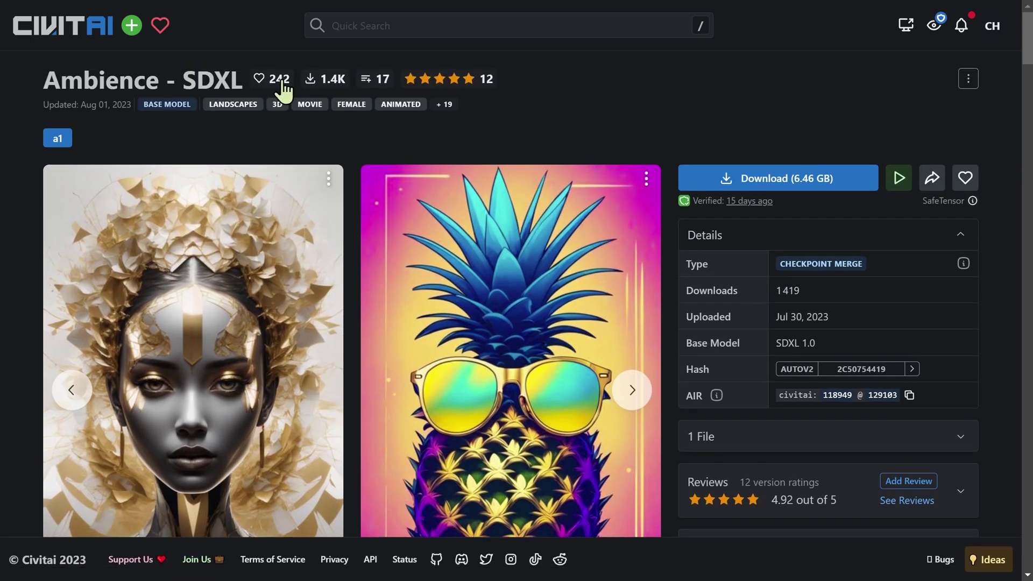
{"action": "scroll", "coordinate": [768, 134], "scroll_direction": "down", "scroll_amount": 1}
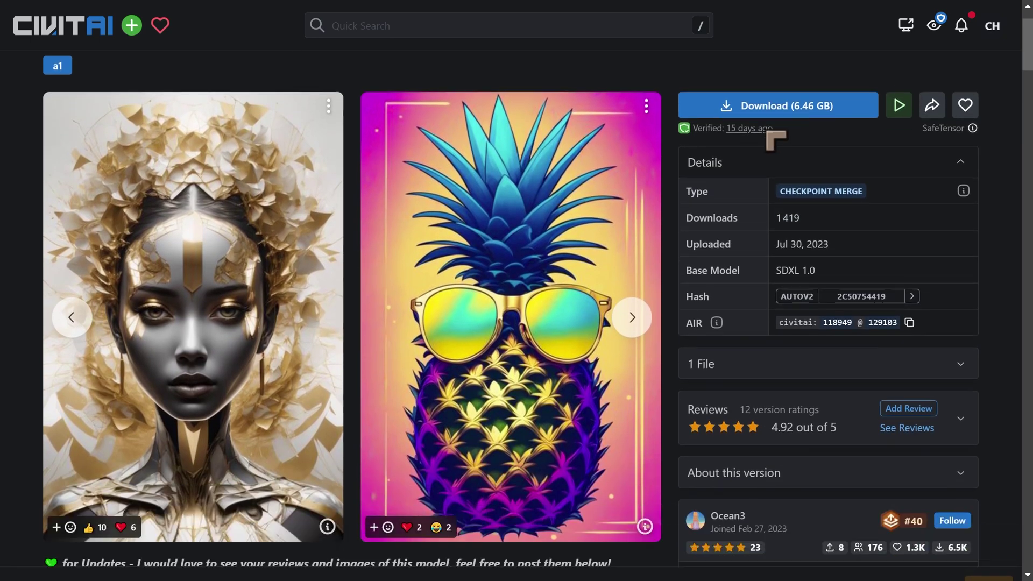
{"action": "scroll", "coordinate": [652, 214], "scroll_direction": "down", "scroll_amount": 1}
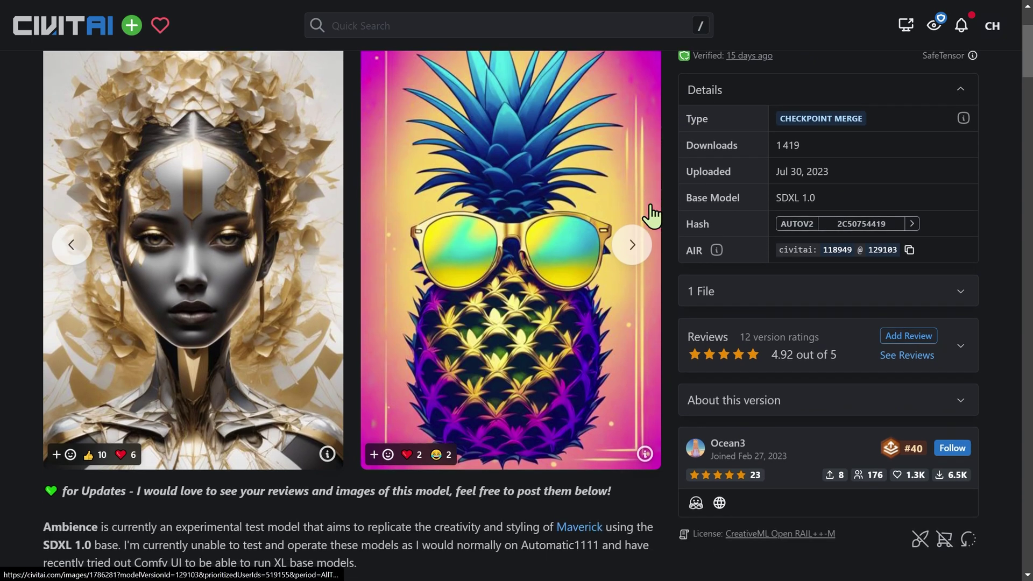
{"action": "scroll", "coordinate": [653, 215], "scroll_direction": "up", "scroll_amount": 1}
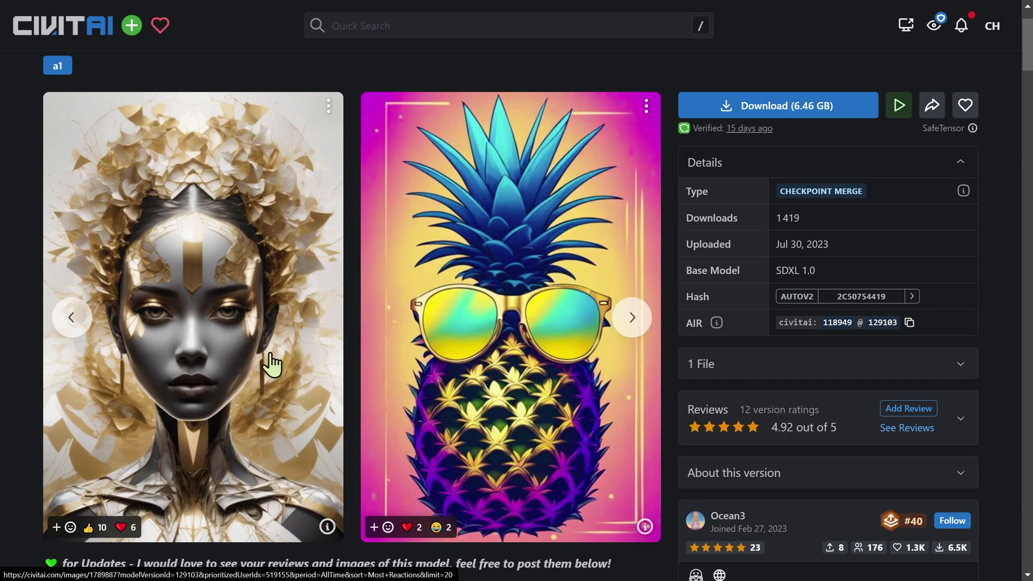
{"action": "left_click", "coordinate": [644, 323]}
{"action": "left_click", "coordinate": [644, 323]}
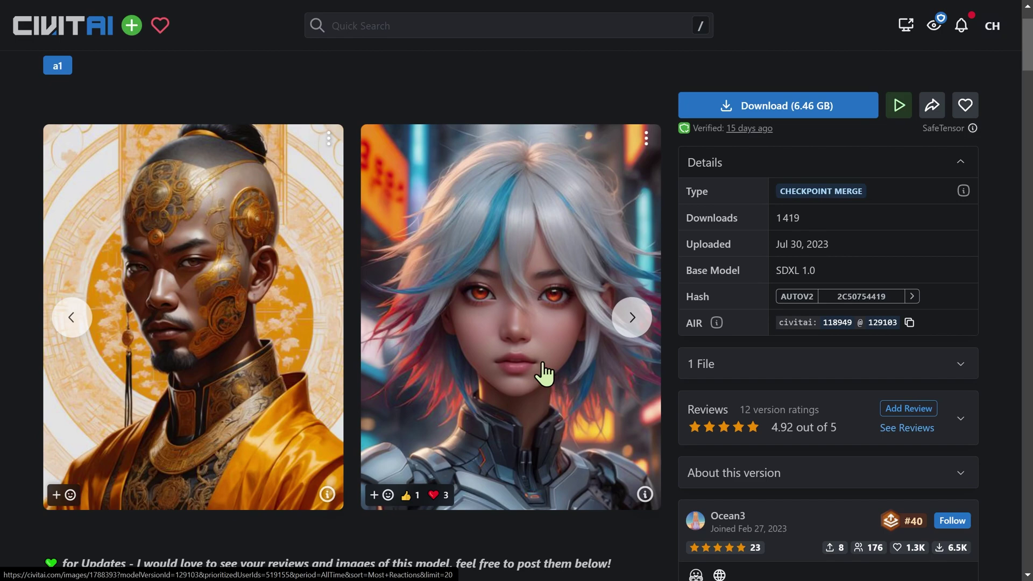
{"action": "left_click", "coordinate": [532, 294]}
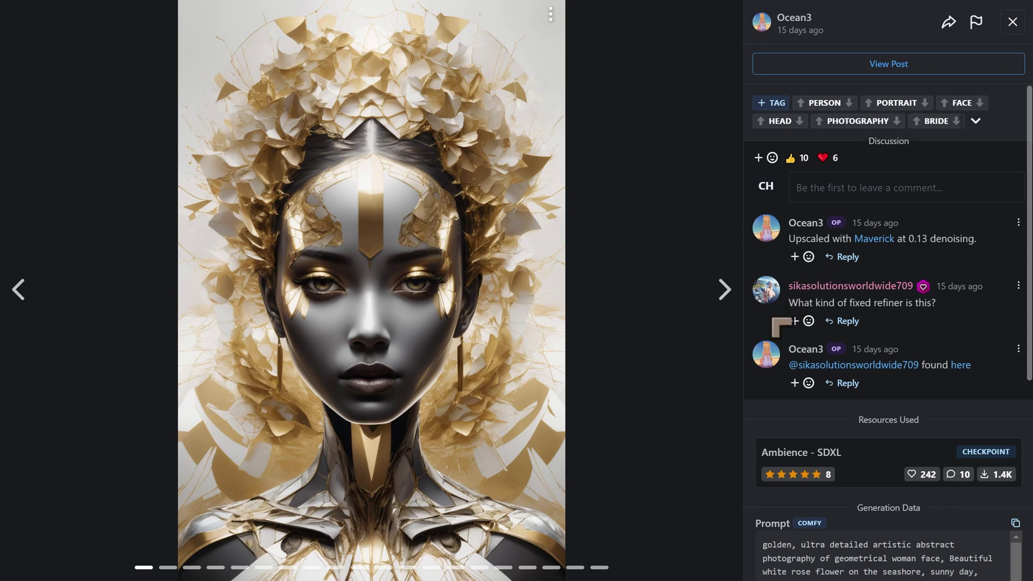
- Read the portrait's prompt, negative prompt and sampler settings, then bring ComfyUI over the browser
{"action": "scroll", "coordinate": [839, 388], "scroll_direction": "down", "scroll_amount": 4}
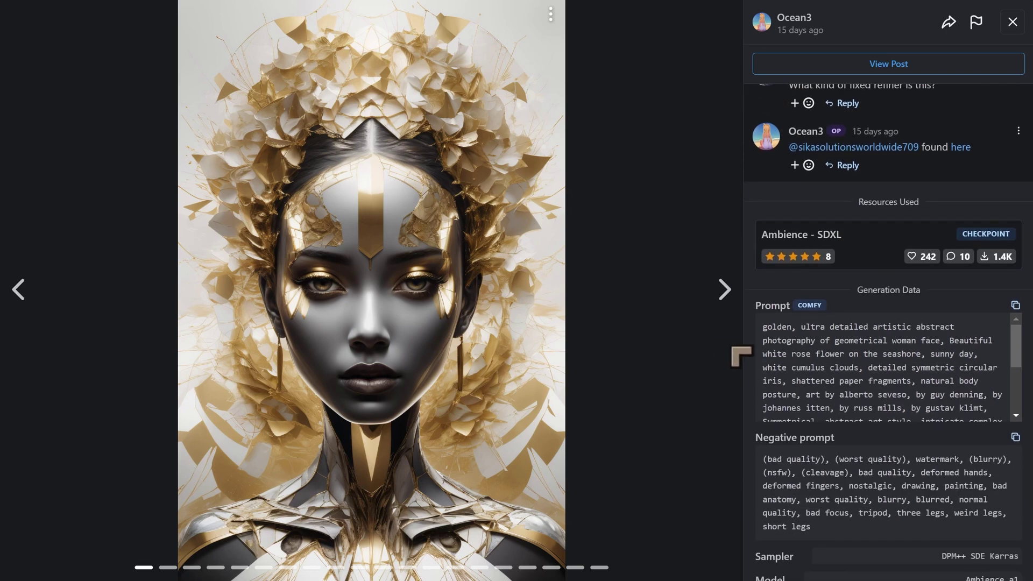
{"action": "scroll", "coordinate": [861, 361], "scroll_direction": "down", "scroll_amount": 2}
{"action": "scroll", "coordinate": [933, 465], "scroll_direction": "down", "scroll_amount": 2}
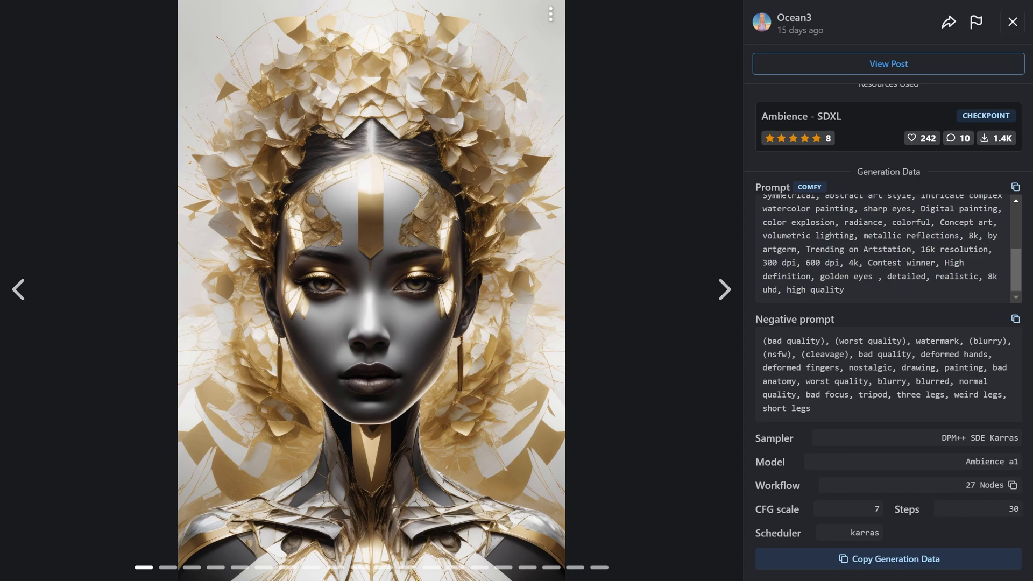
{"action": "left_click_drag", "start_coordinate": [0, 97], "coordinate": [0, 80]}
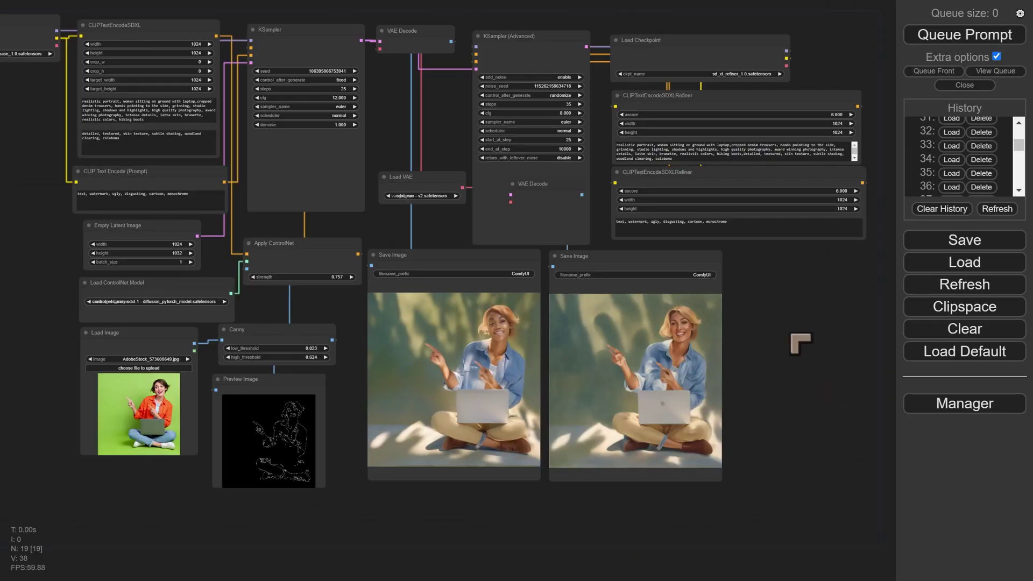
{"action": "left_click_drag", "start_coordinate": [796, 342], "coordinate": [822, 383]}
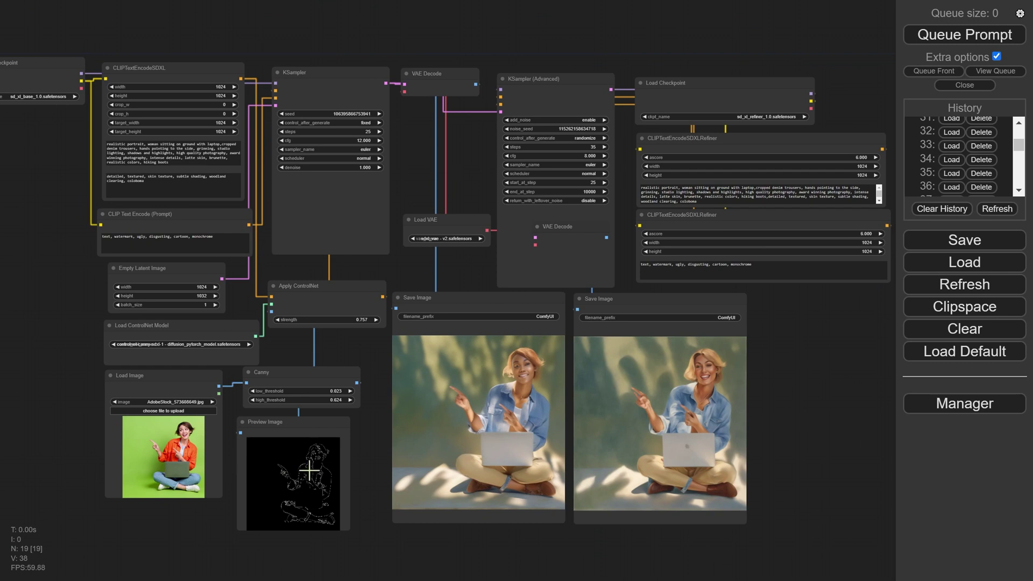
{"action": "scroll", "coordinate": [287, 470], "scroll_direction": "up", "scroll_amount": 1}
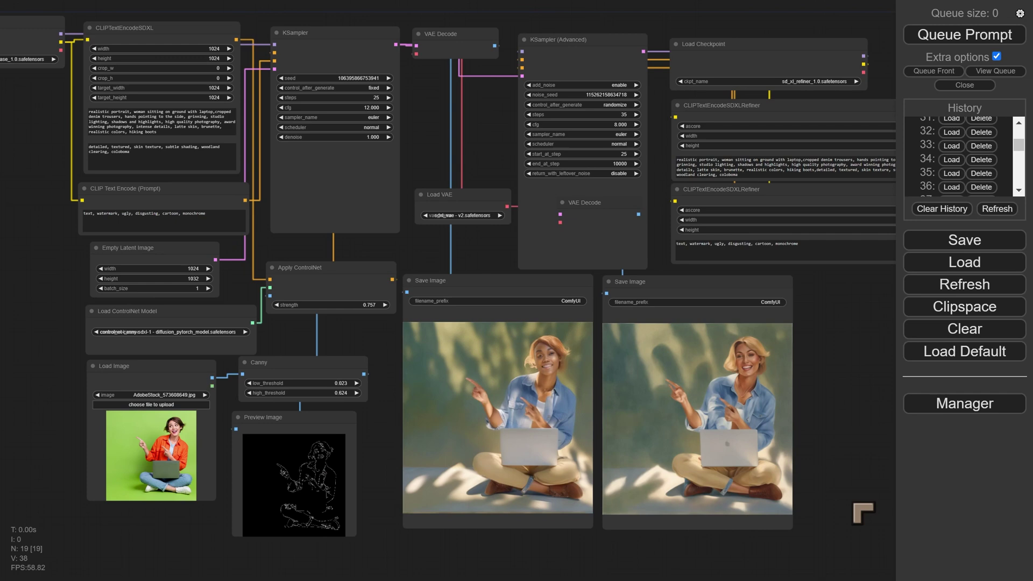
{"action": "left_click_drag", "start_coordinate": [855, 503], "coordinate": [854, 442]}
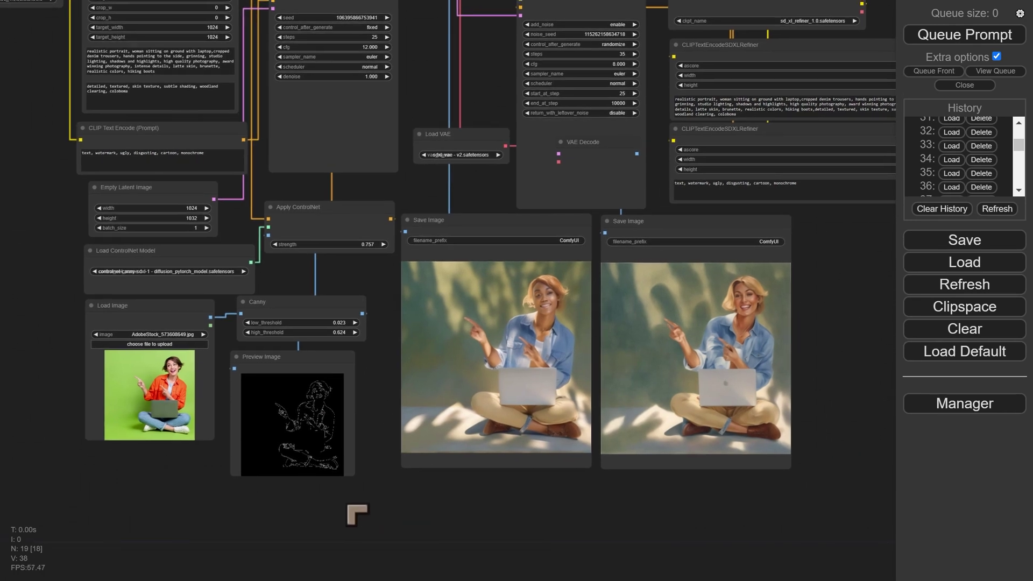
{"action": "scroll", "coordinate": [357, 515], "scroll_direction": "up", "scroll_amount": 2}
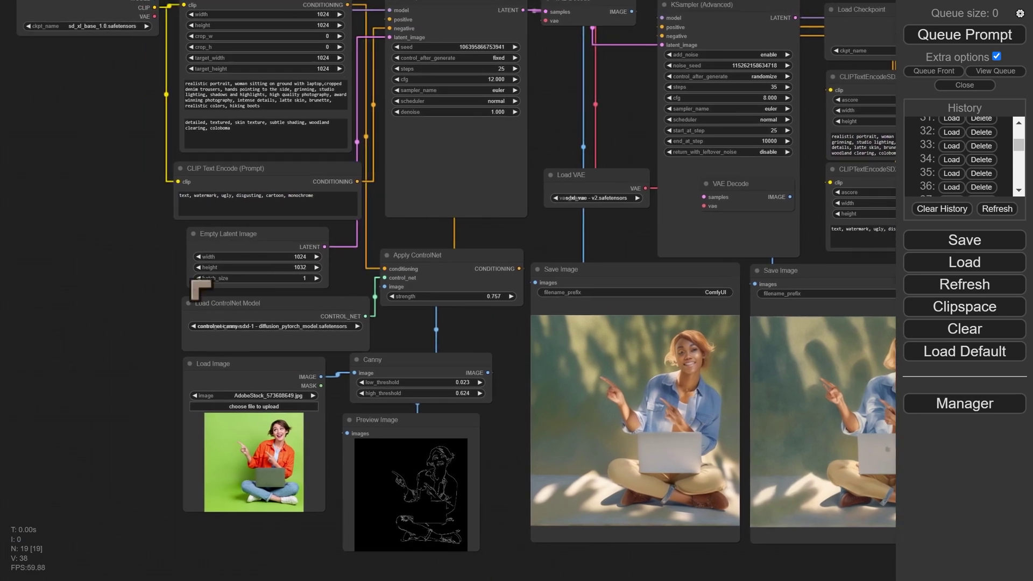
{"action": "left_click_drag", "start_coordinate": [148, 226], "coordinate": [323, 455]}
{"action": "scroll", "coordinate": [259, 314], "scroll_direction": "up", "scroll_amount": 9}
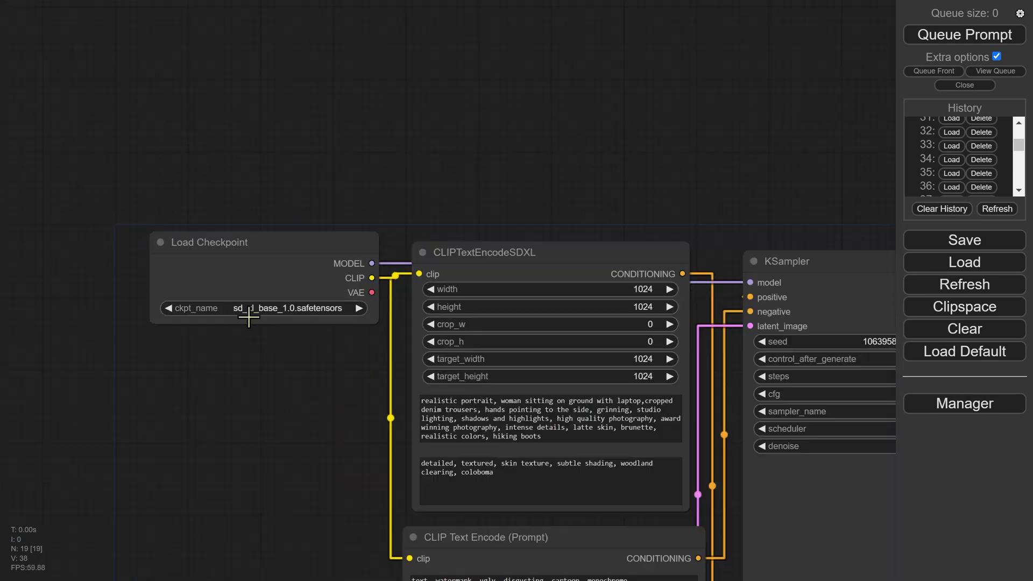
{"action": "scroll", "coordinate": [274, 314], "scroll_direction": "down", "scroll_amount": 8}
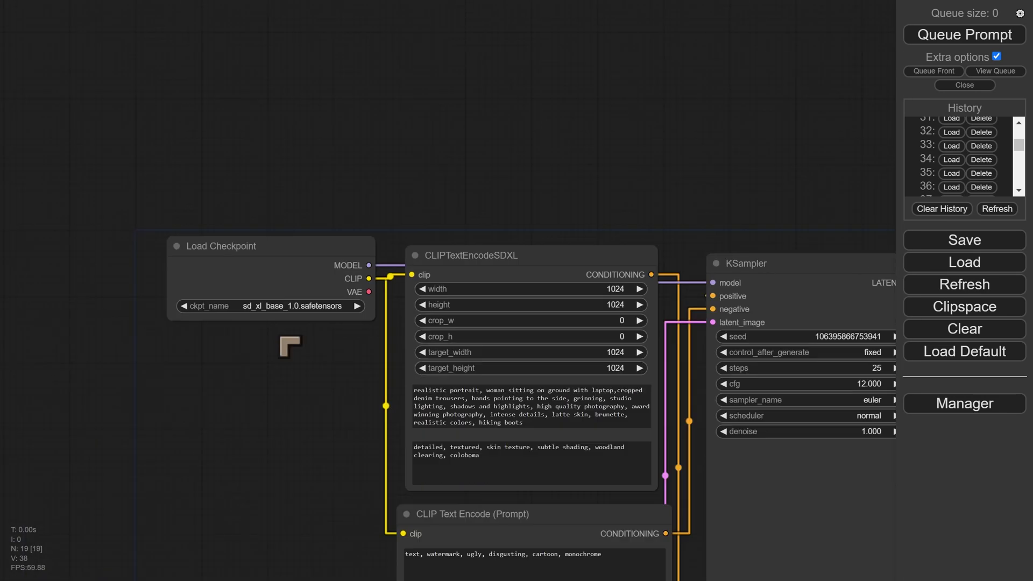
{"action": "left_click_drag", "start_coordinate": [256, 459], "coordinate": [111, 180]}
- Pan and zoom the canvas to fit the whole Canny edge-map preview in view
{"action": "scroll", "coordinate": [173, 406], "scroll_direction": "down", "scroll_amount": 2}
{"action": "left_click_drag", "start_coordinate": [173, 406], "coordinate": [141, 217]}
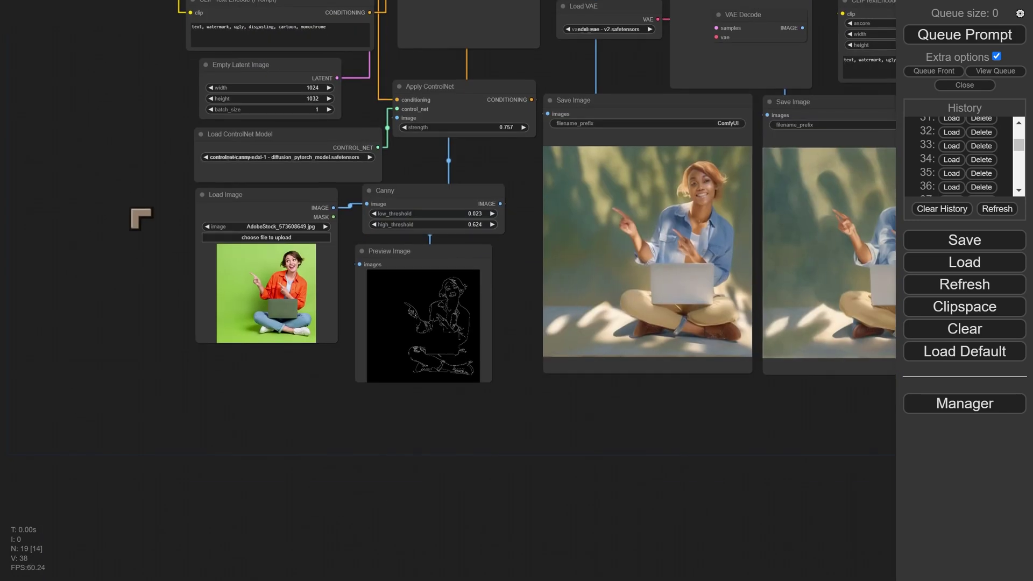
{"action": "scroll", "coordinate": [261, 369], "scroll_direction": "up", "scroll_amount": 6}
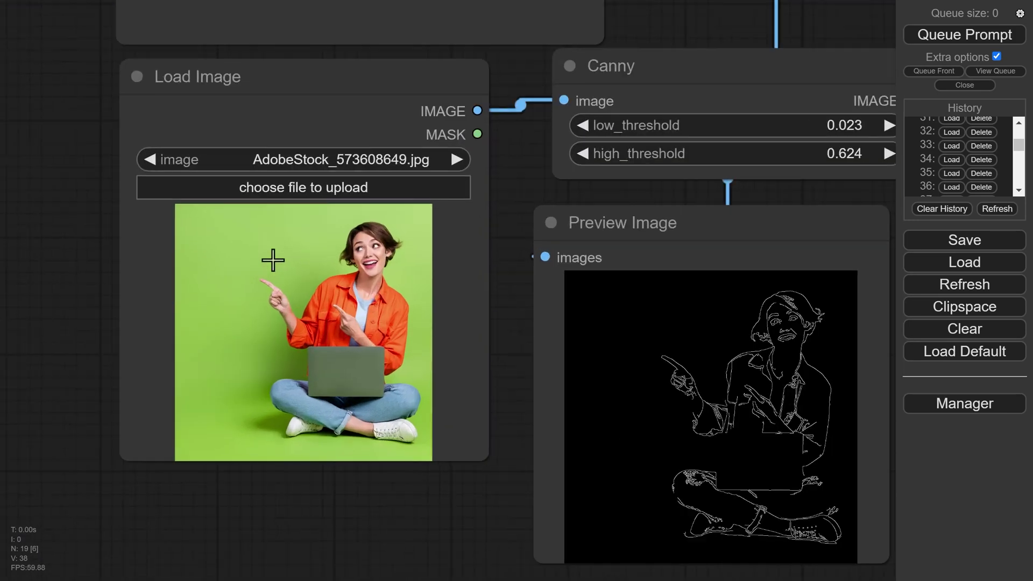
{"action": "scroll", "coordinate": [268, 294], "scroll_direction": "up", "scroll_amount": 1}
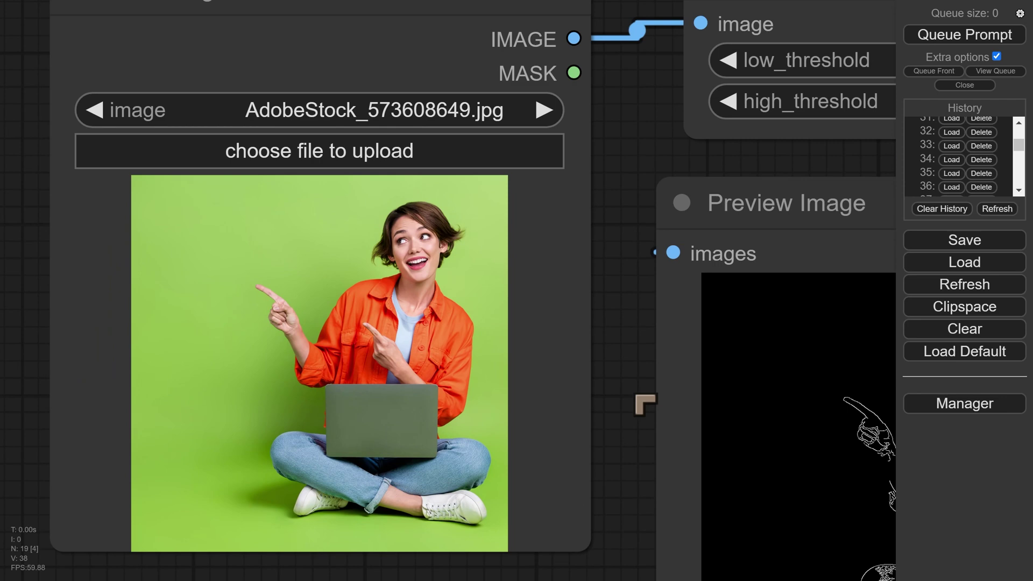
{"action": "scroll", "coordinate": [640, 408], "scroll_direction": "up", "scroll_amount": 1}
{"action": "left_click_drag", "start_coordinate": [618, 323], "coordinate": [319, 252]}
{"action": "left_click_drag", "start_coordinate": [298, 355], "coordinate": [329, 337]}
{"action": "scroll", "coordinate": [330, 337], "scroll_direction": "down", "scroll_amount": 2}
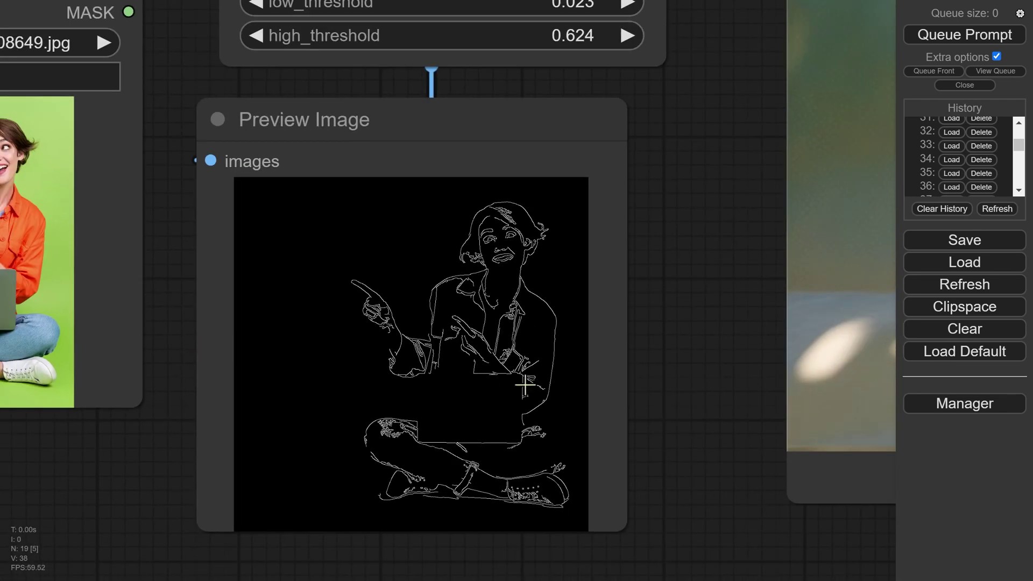
- Move to the generated render and zoom in on the woman's face
{"action": "left_click_drag", "start_coordinate": [692, 346], "coordinate": [168, 325]}
{"action": "scroll", "coordinate": [166, 350], "scroll_direction": "down", "scroll_amount": 2}
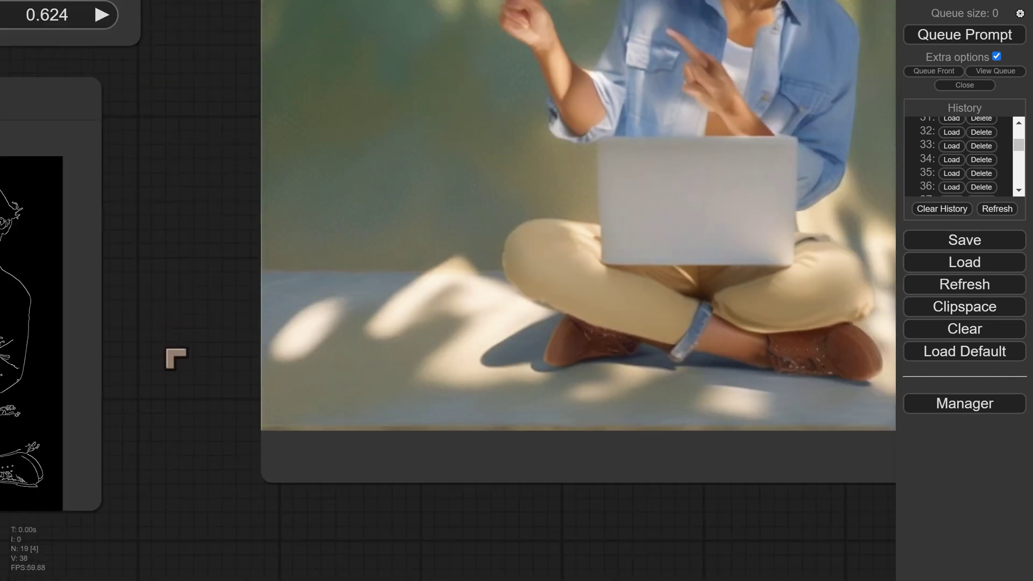
{"action": "left_click_drag", "start_coordinate": [188, 251], "coordinate": [180, 380]}
{"action": "scroll", "coordinate": [180, 380], "scroll_direction": "down", "scroll_amount": 2}
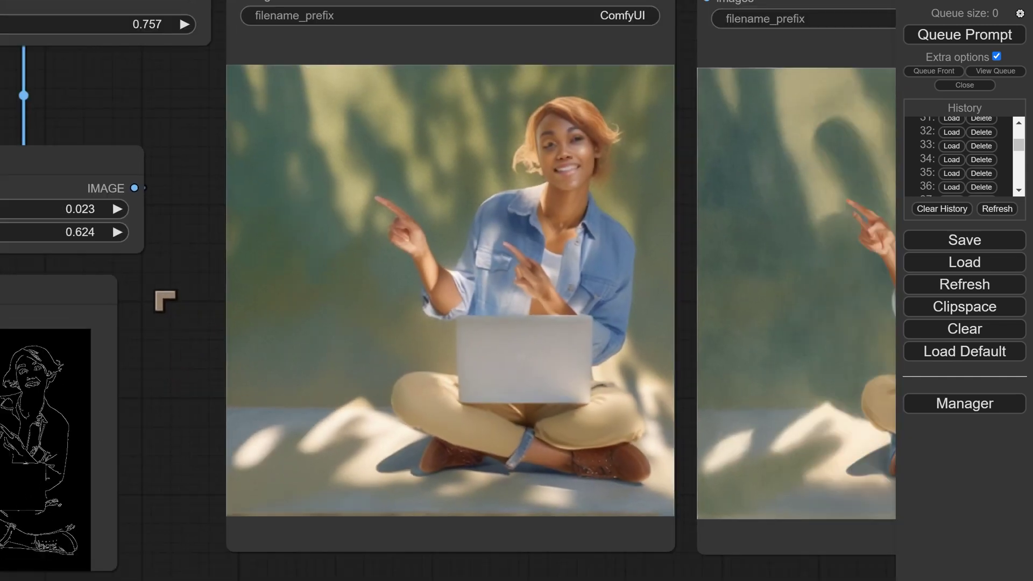
{"action": "scroll", "coordinate": [161, 300], "scroll_direction": "up", "scroll_amount": 2}
{"action": "scroll", "coordinate": [206, 285], "scroll_direction": "down", "scroll_amount": 1}
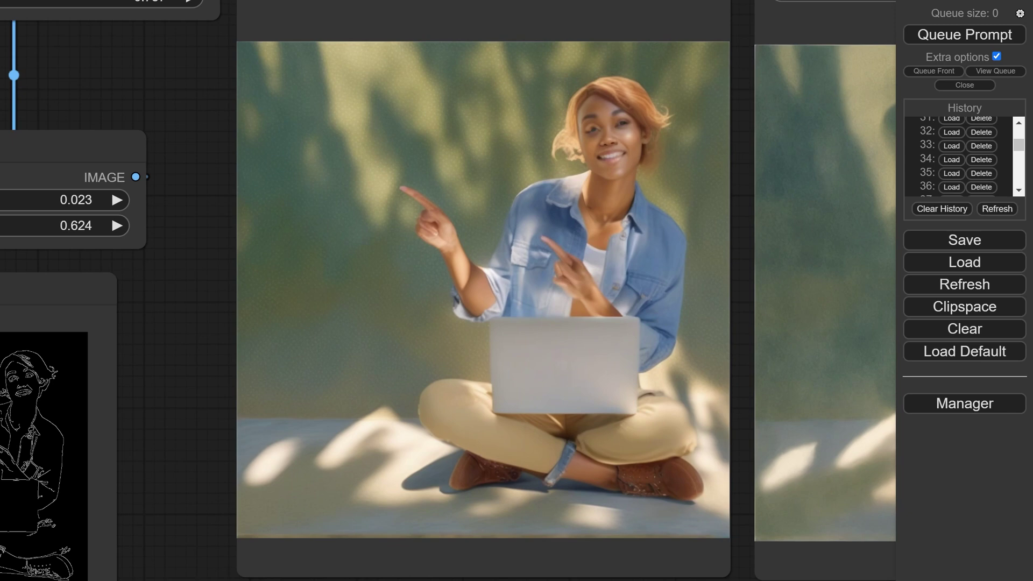
- Frame the Canny node, edge preview and source image together
{"action": "left_click_drag", "start_coordinate": [146, 369], "coordinate": [624, 243]}
{"action": "scroll", "coordinate": [252, 259], "scroll_direction": "up", "scroll_amount": 3}
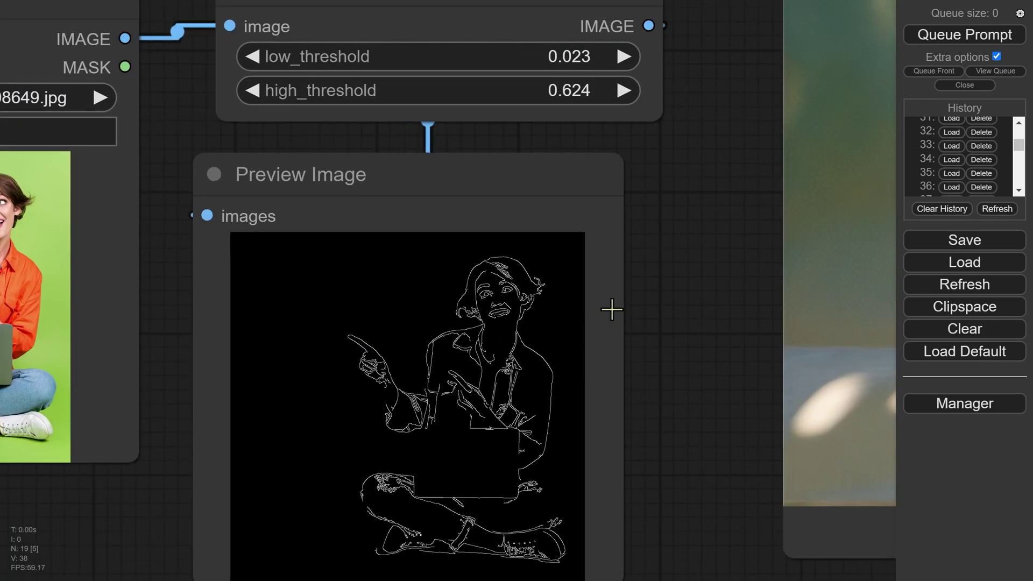
{"action": "left_click_drag", "start_coordinate": [738, 323], "coordinate": [370, 350]}
{"action": "scroll", "coordinate": [369, 351], "scroll_direction": "down", "scroll_amount": 4}
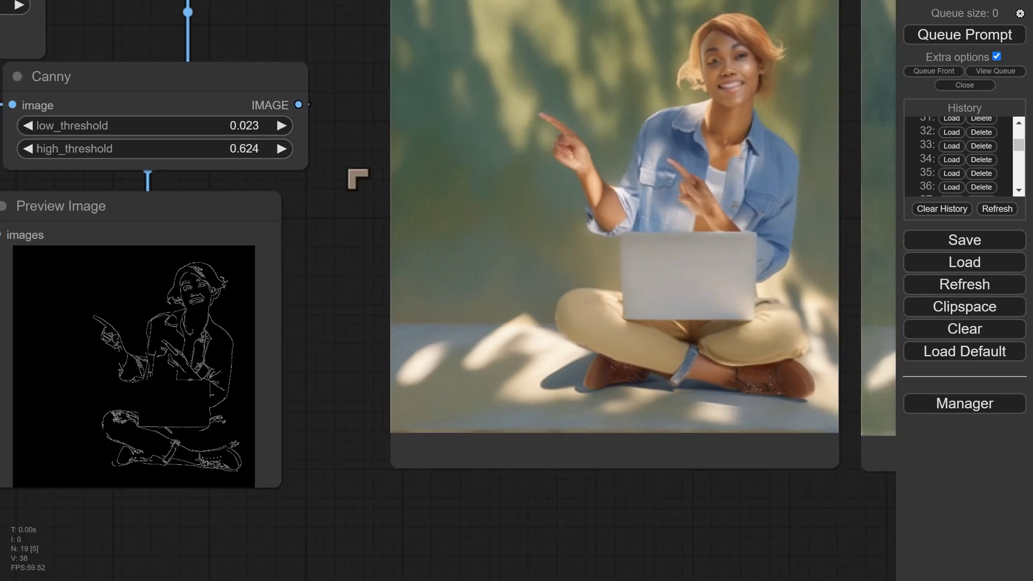
{"action": "left_click_drag", "start_coordinate": [353, 174], "coordinate": [523, 235]}
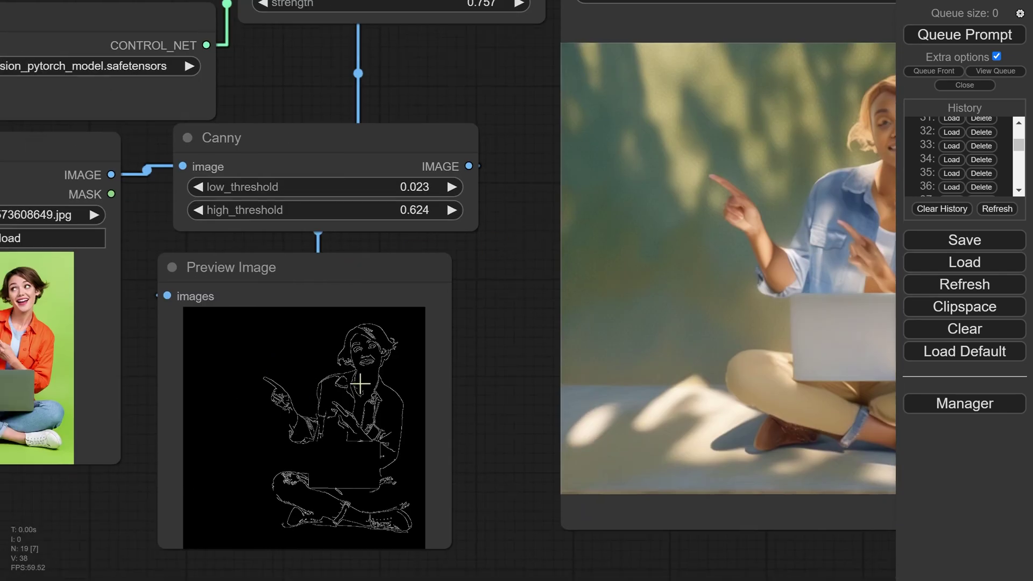
- Bring the generated re-render images into view and zoom in close on them
{"action": "left_click_drag", "start_coordinate": [528, 302], "coordinate": [132, 328]}
{"action": "scroll", "coordinate": [341, 203], "scroll_direction": "up", "scroll_amount": 1}
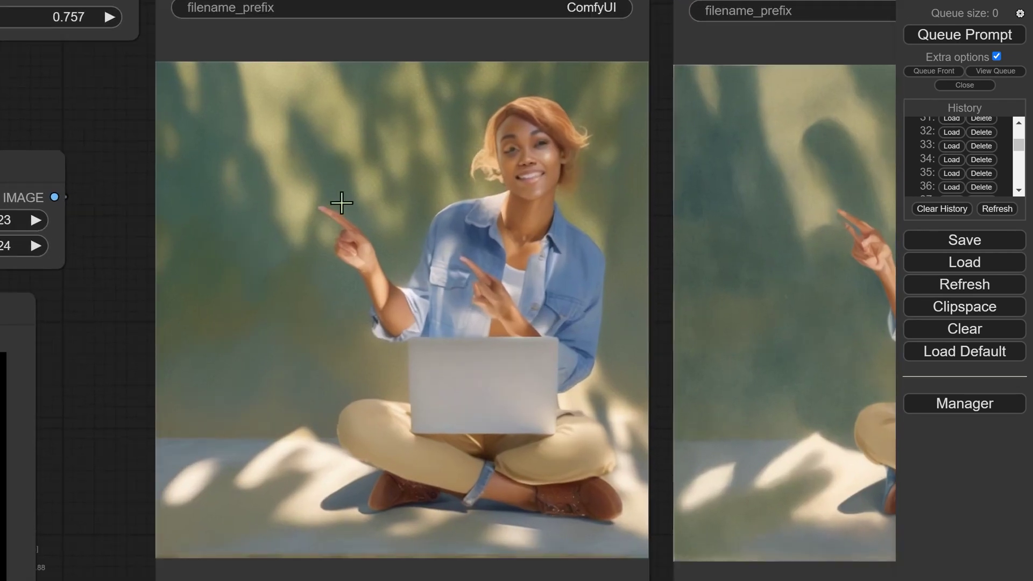
{"action": "scroll", "coordinate": [342, 204], "scroll_direction": "up", "scroll_amount": 3}
{"action": "scroll", "coordinate": [559, 253], "scroll_direction": "down", "scroll_amount": 2}
{"action": "scroll", "coordinate": [575, 231], "scroll_direction": "down", "scroll_amount": 1}
{"action": "scroll", "coordinate": [557, 172], "scroll_direction": "up", "scroll_amount": 1}
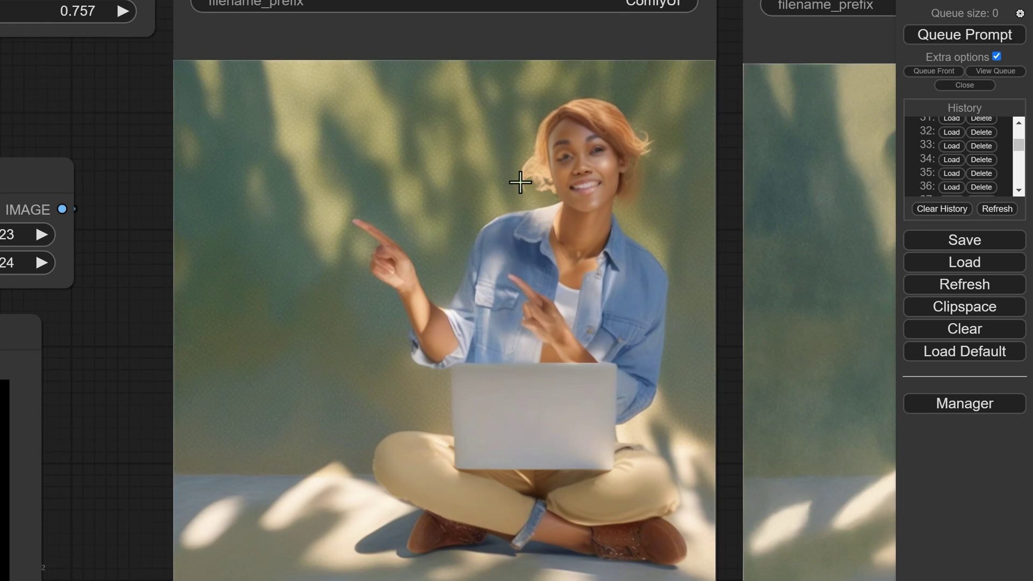
{"action": "scroll", "coordinate": [468, 207], "scroll_direction": "down", "scroll_amount": 1}
- Pan from the Load ControlNet Model and Load Image nodes to Load Checkpoint and CLIPTextEncodeSDXL
{"action": "left_click_drag", "start_coordinate": [145, 383], "coordinate": [134, 299]}
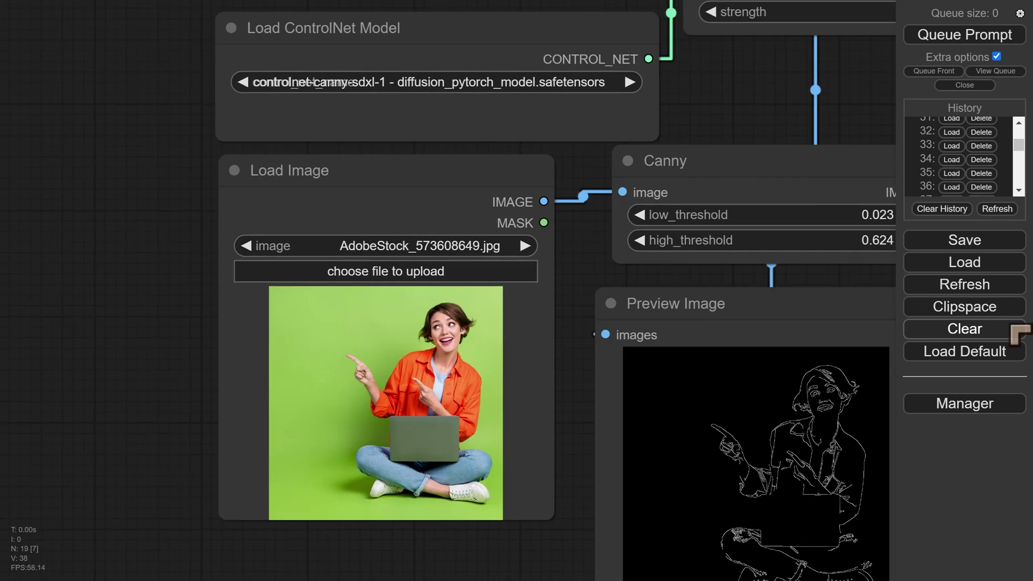
{"action": "left_click_drag", "start_coordinate": [225, 123], "coordinate": [226, 530]}
{"action": "left_click_drag", "start_coordinate": [127, 270], "coordinate": [189, 365]}
{"action": "left_click_drag", "start_coordinate": [289, 62], "coordinate": [117, 333]}
{"action": "scroll", "coordinate": [289, 371], "scroll_direction": "up", "scroll_amount": 2}
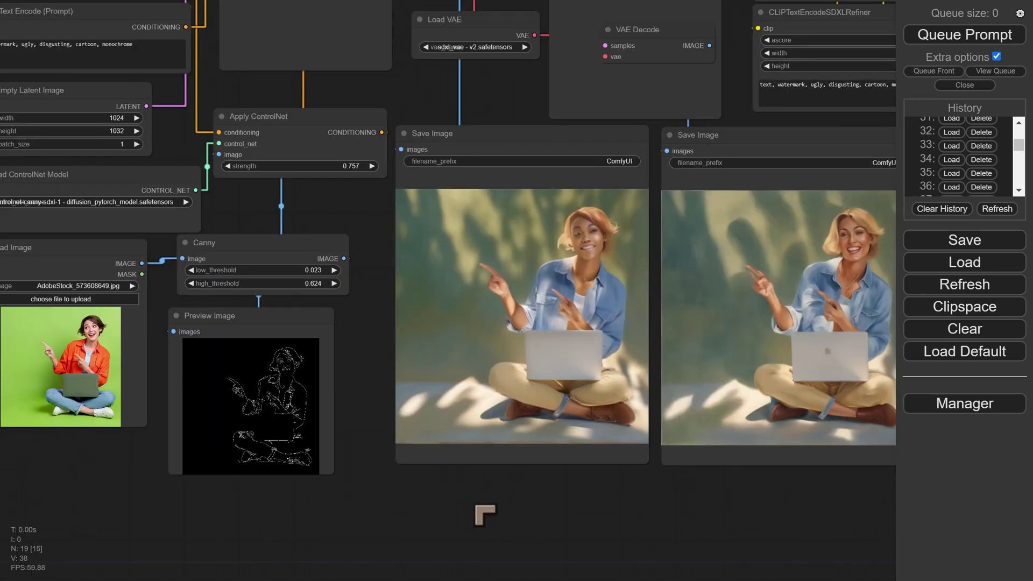
- Frame both Save Image laptop renders side by side alongside the Canny edge outline
{"action": "left_click_drag", "start_coordinate": [482, 511], "coordinate": [428, 499]}
{"action": "scroll", "coordinate": [503, 315], "scroll_direction": "up", "scroll_amount": 2}
{"action": "scroll", "coordinate": [503, 314], "scroll_direction": "up", "scroll_amount": 2}
{"action": "scroll", "coordinate": [504, 315], "scroll_direction": "down", "scroll_amount": 1}
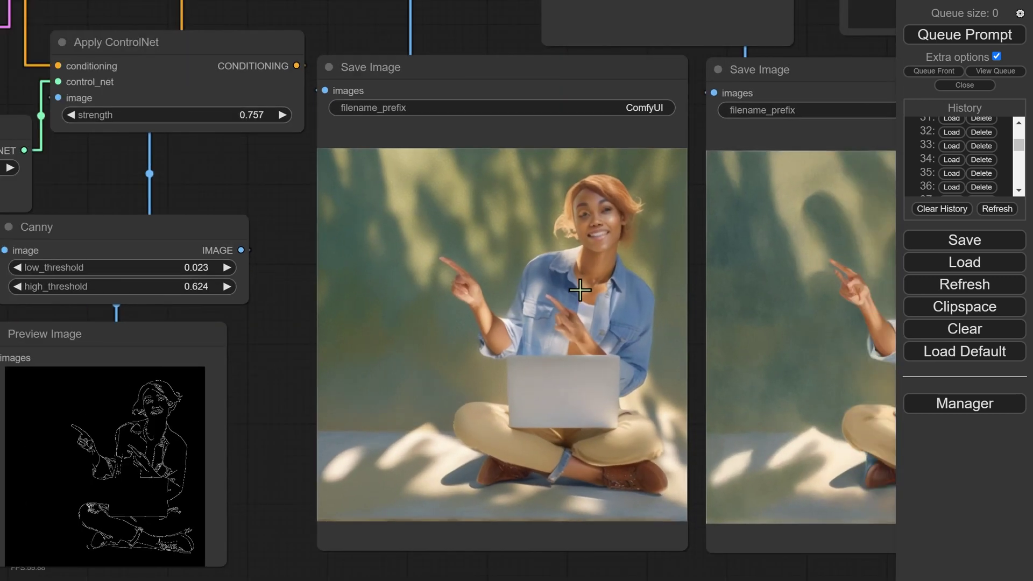
{"action": "scroll", "coordinate": [346, 272], "scroll_direction": "down", "scroll_amount": 3}
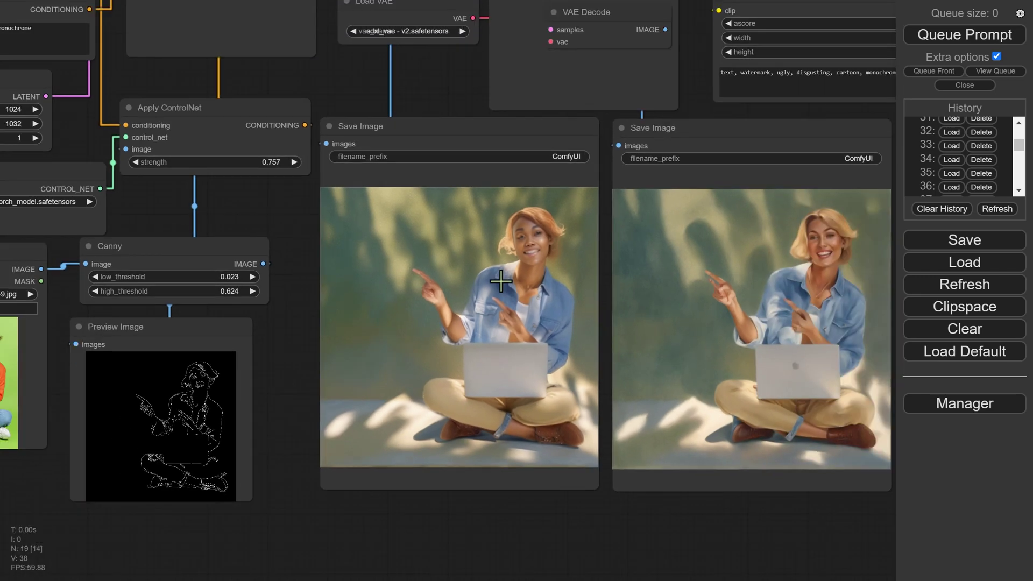
{"action": "scroll", "coordinate": [542, 457], "scroll_direction": "up", "scroll_amount": 4}
{"action": "scroll", "coordinate": [487, 501], "scroll_direction": "up", "scroll_amount": 1}
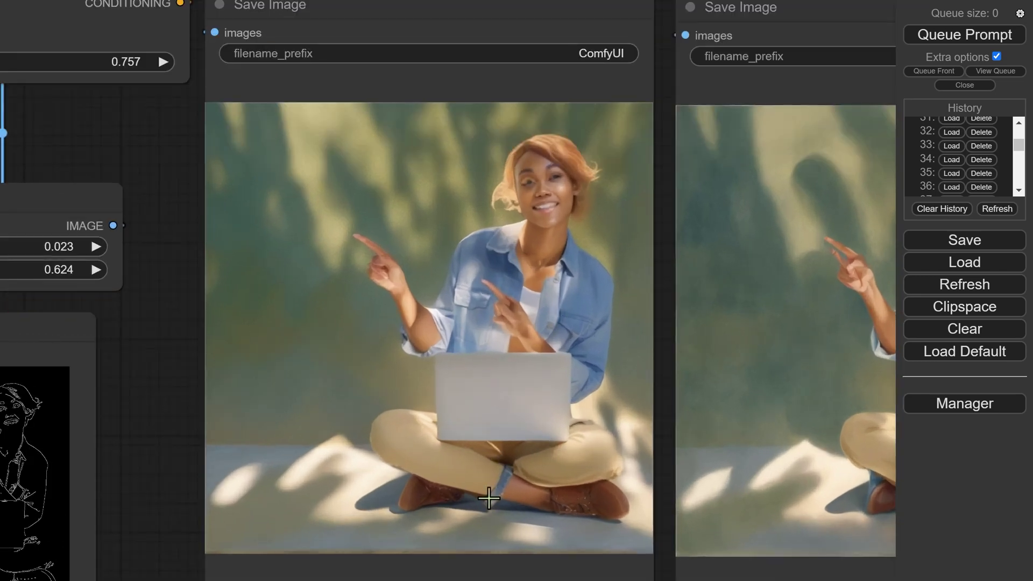
{"action": "scroll", "coordinate": [509, 474], "scroll_direction": "down", "scroll_amount": 2}
{"action": "scroll", "coordinate": [536, 302], "scroll_direction": "down", "scroll_amount": 1}
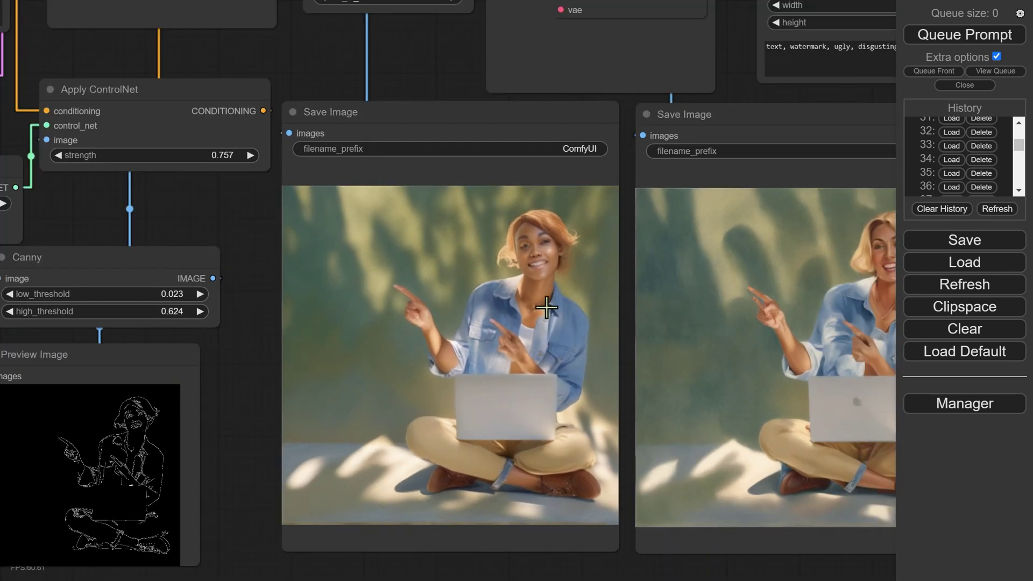
{"action": "scroll", "coordinate": [432, 317], "scroll_direction": "up", "scroll_amount": 2}
{"action": "scroll", "coordinate": [492, 363], "scroll_direction": "down", "scroll_amount": 5}
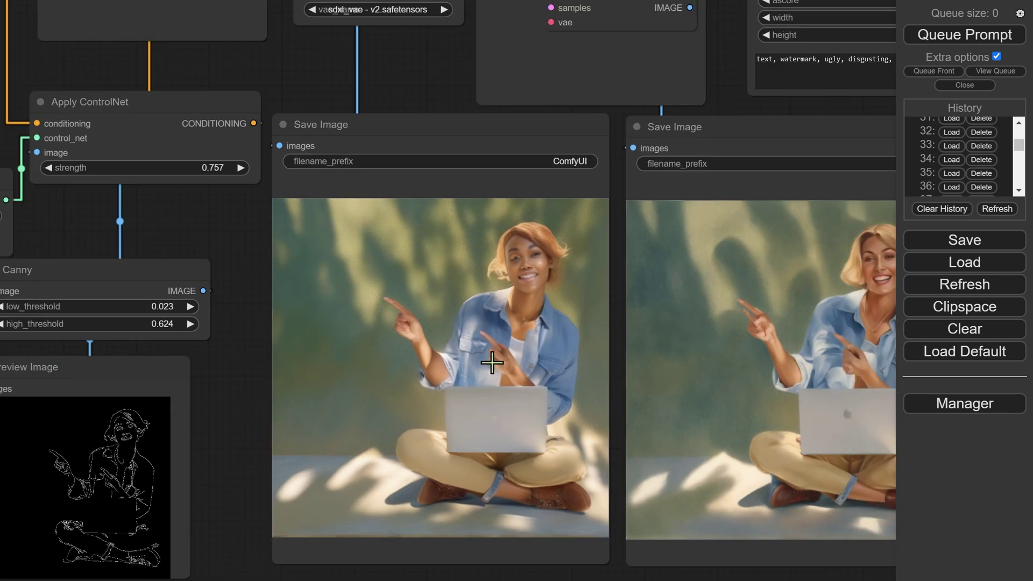
{"action": "left_click_drag", "start_coordinate": [111, 559], "coordinate": [302, 544]}
{"action": "scroll", "coordinate": [603, 380], "scroll_direction": "up", "scroll_amount": 4}
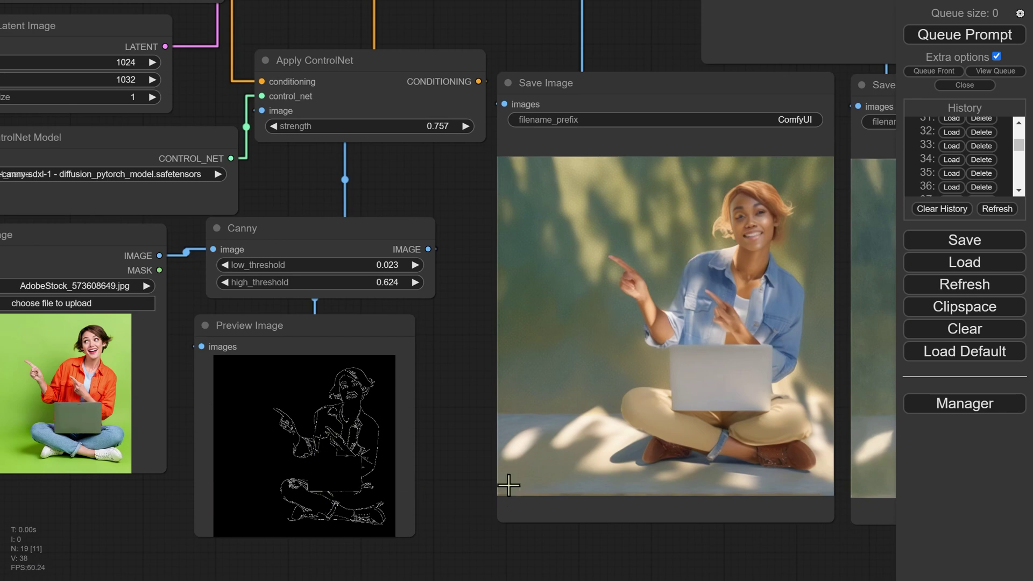
{"action": "left_click_drag", "start_coordinate": [741, 556], "coordinate": [296, 533]}
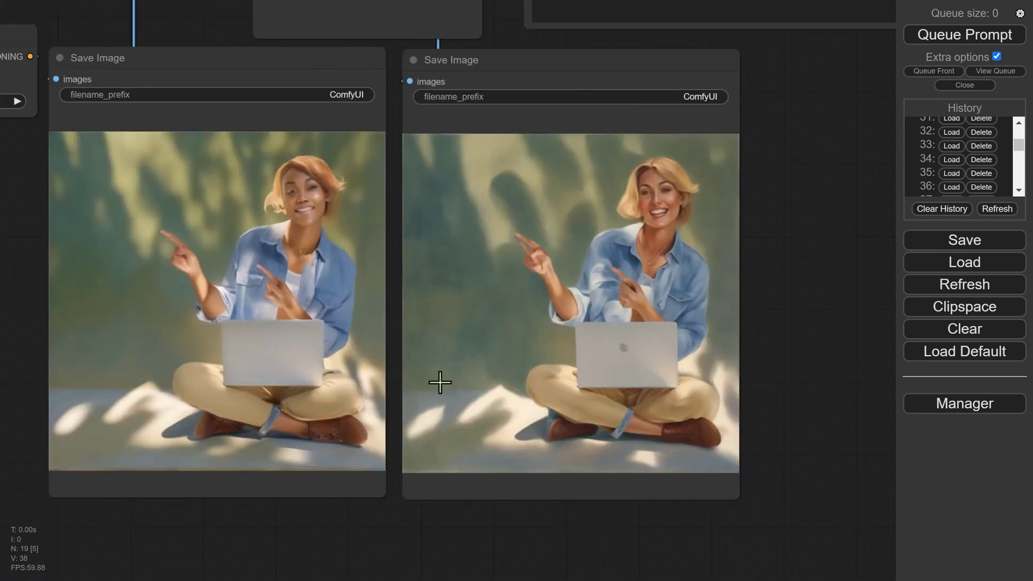
{"action": "scroll", "coordinate": [409, 344], "scroll_direction": "up", "scroll_amount": 1}
{"action": "scroll", "coordinate": [839, 226], "scroll_direction": "up", "scroll_amount": 2}
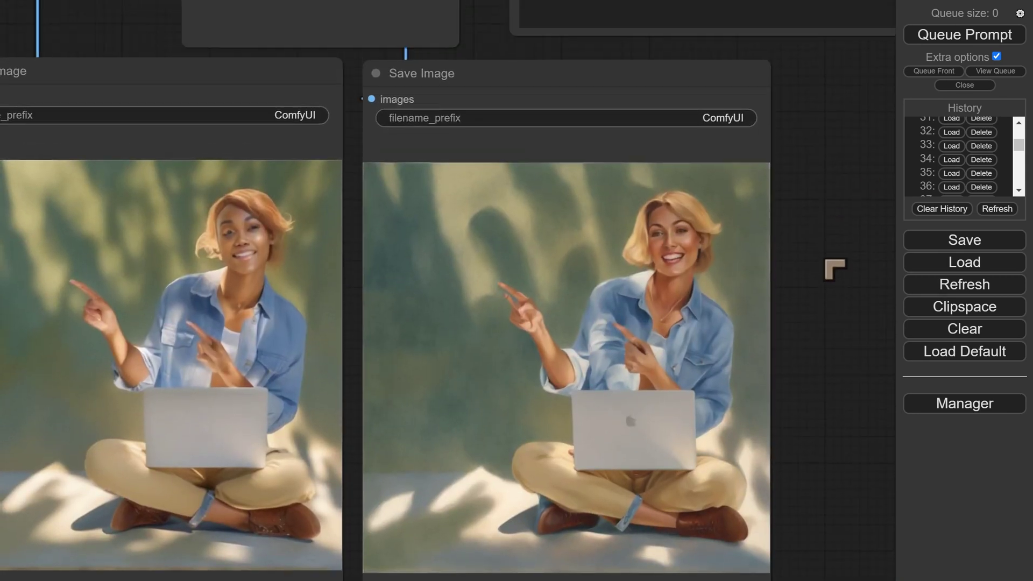
{"action": "scroll", "coordinate": [810, 263], "scroll_direction": "up", "scroll_amount": 2}
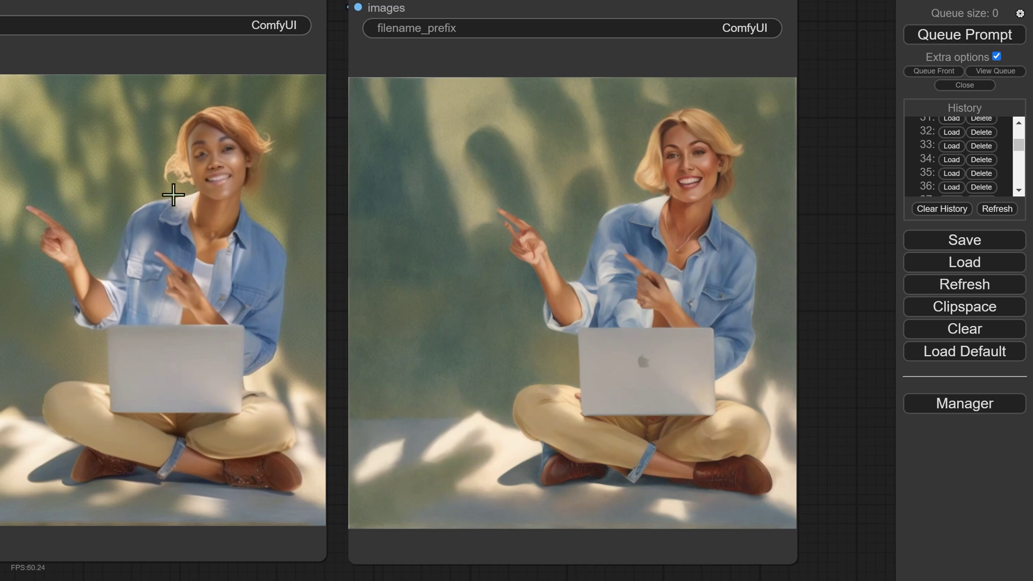
{"action": "scroll", "coordinate": [697, 115], "scroll_direction": "up", "scroll_amount": 5}
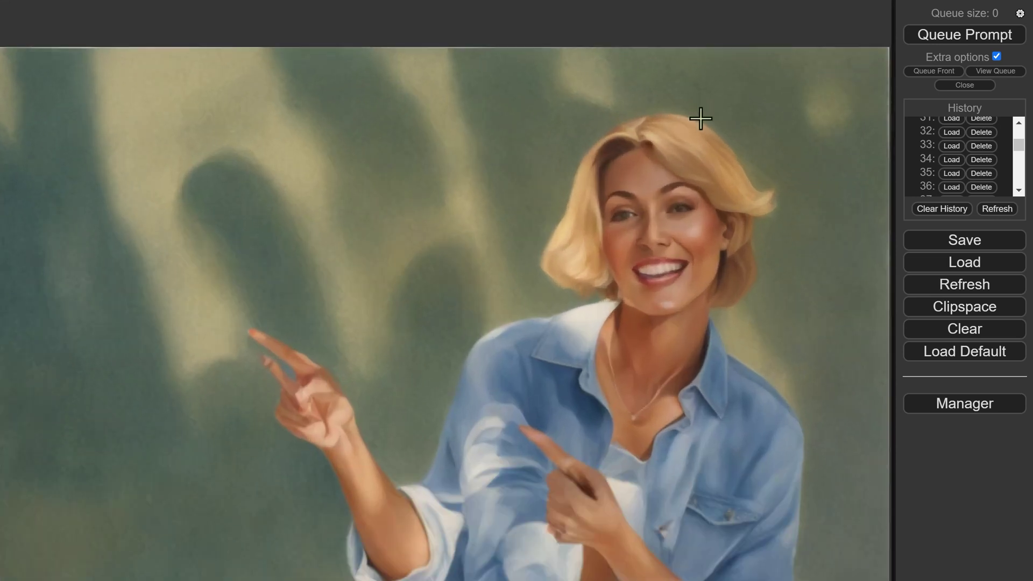
{"action": "scroll", "coordinate": [695, 124], "scroll_direction": "up", "scroll_amount": 2}
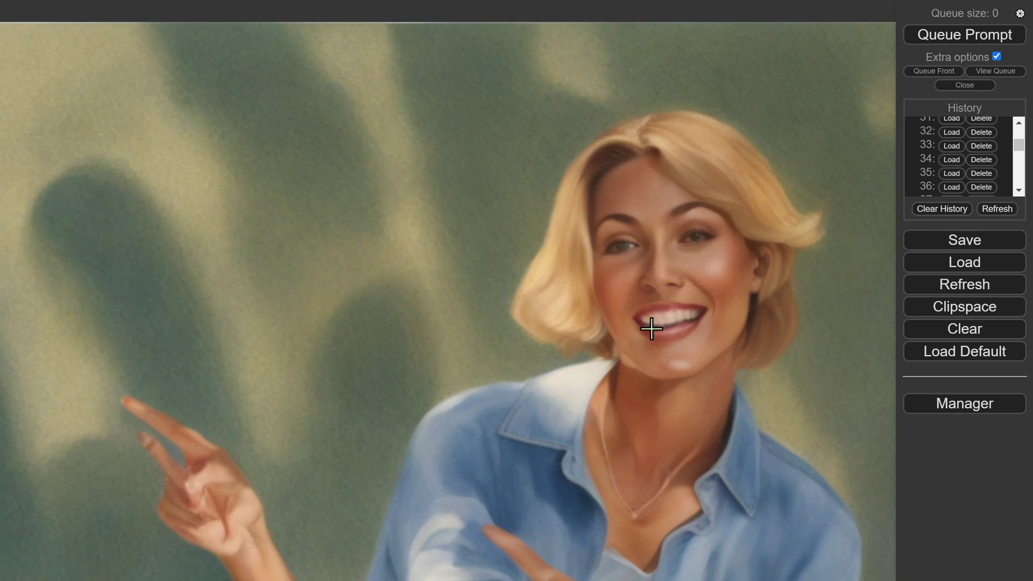
{"action": "scroll", "coordinate": [651, 327], "scroll_direction": "down", "scroll_amount": 9}
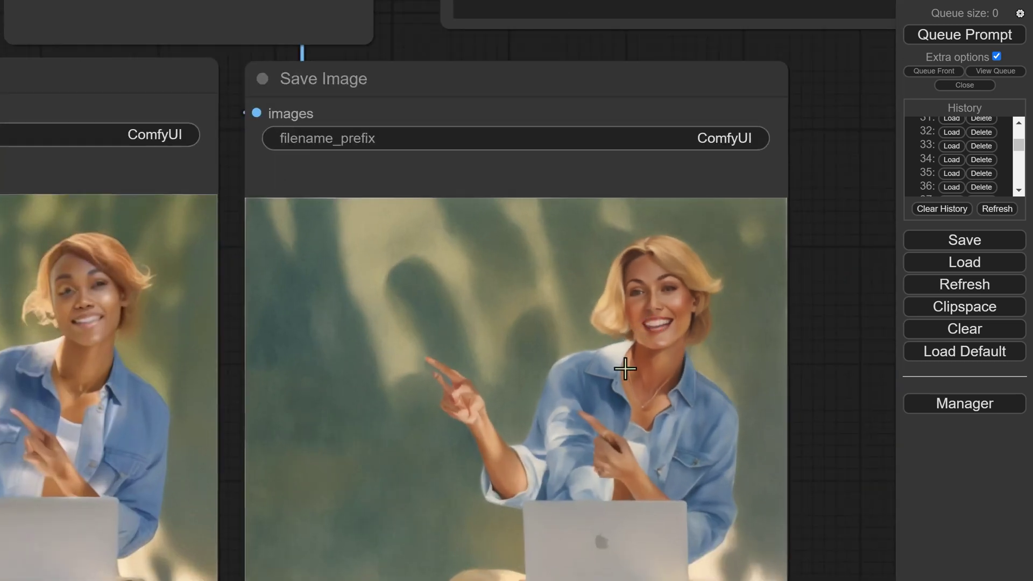
{"action": "left_click_drag", "start_coordinate": [819, 454], "coordinate": [818, 252]}
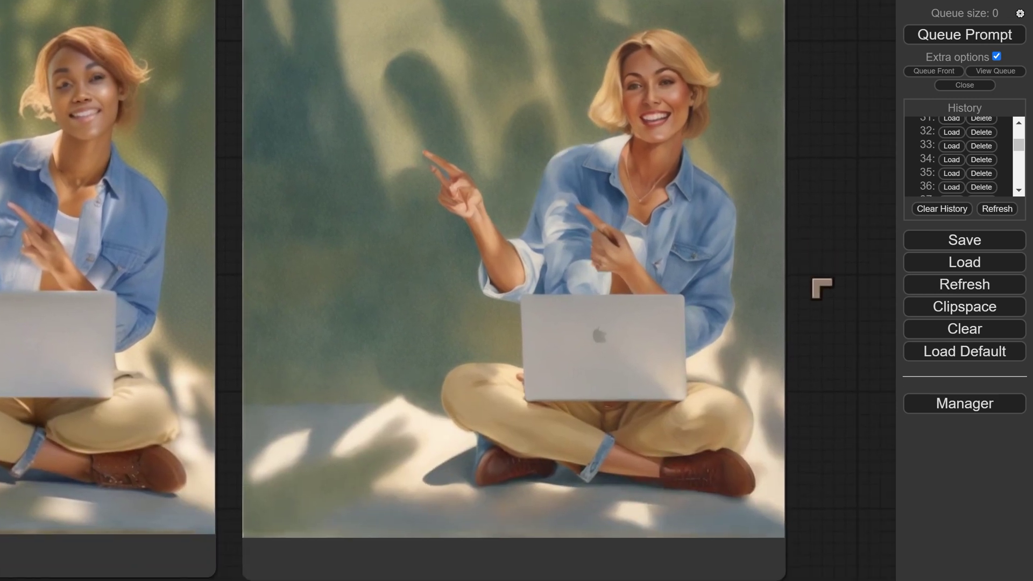
{"action": "left_click_drag", "start_coordinate": [822, 289], "coordinate": [863, 265]}
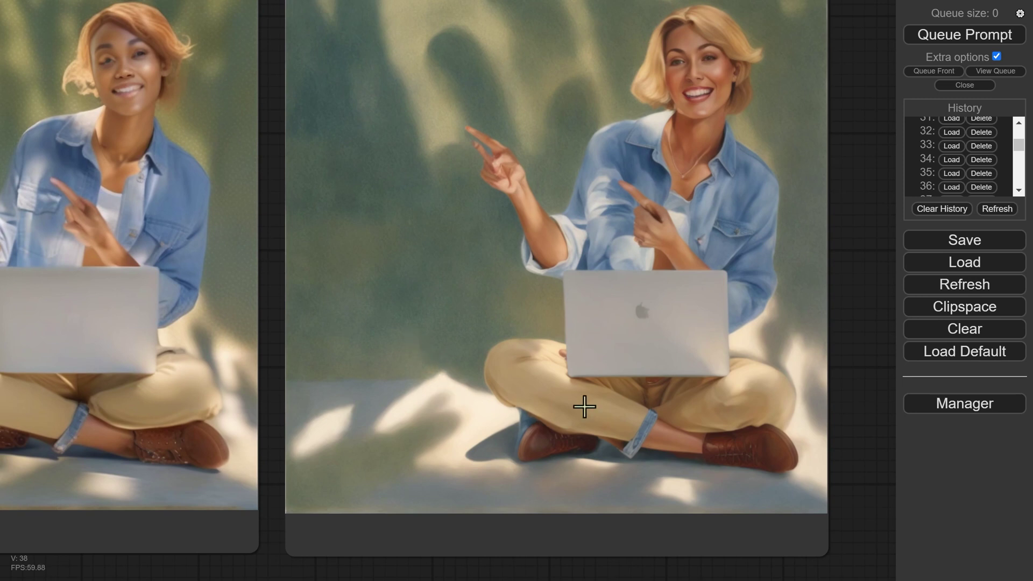
{"action": "scroll", "coordinate": [626, 188], "scroll_direction": "up", "scroll_amount": 4}
{"action": "scroll", "coordinate": [644, 203], "scroll_direction": "down", "scroll_amount": 5}
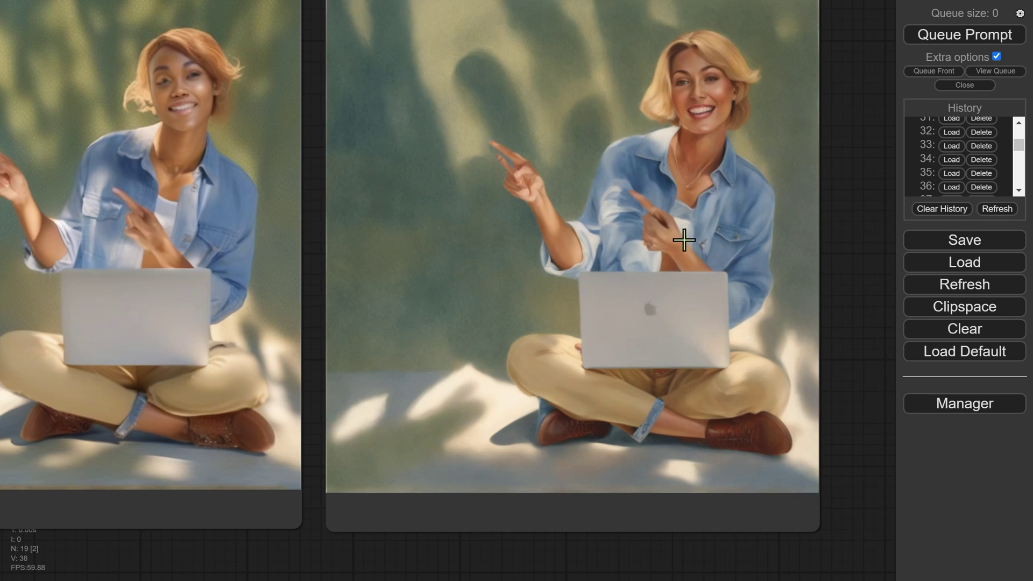
{"action": "scroll", "coordinate": [685, 231], "scroll_direction": "up", "scroll_amount": 1}
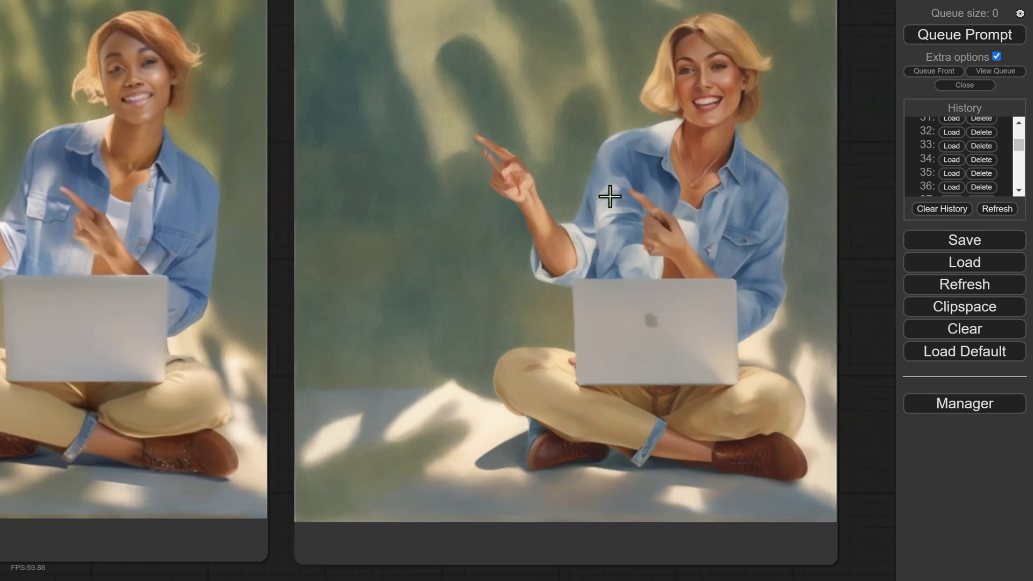
{"action": "scroll", "coordinate": [69, 161], "scroll_direction": "up", "scroll_amount": 1}
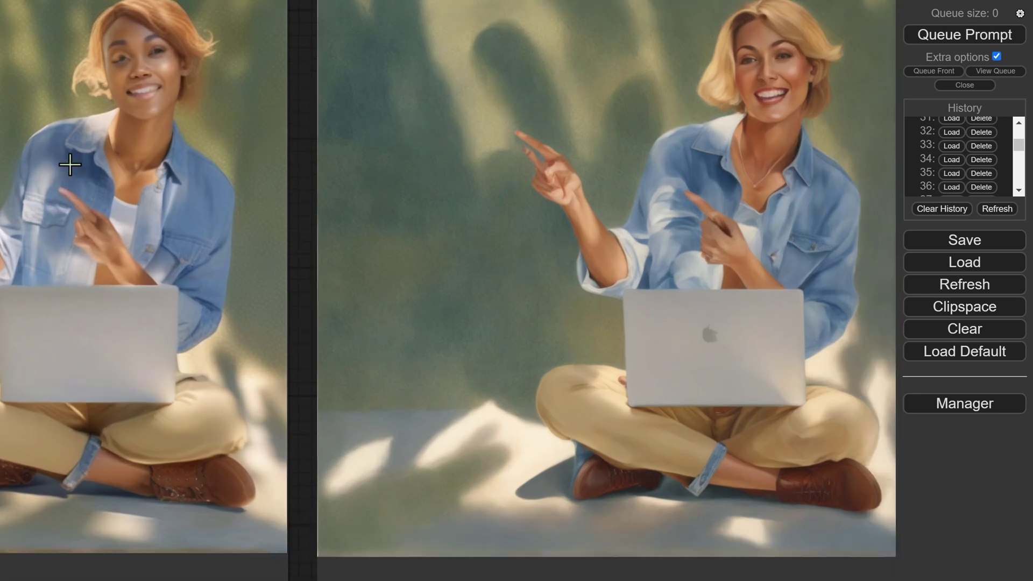
{"action": "scroll", "coordinate": [60, 172], "scroll_direction": "down", "scroll_amount": 1}
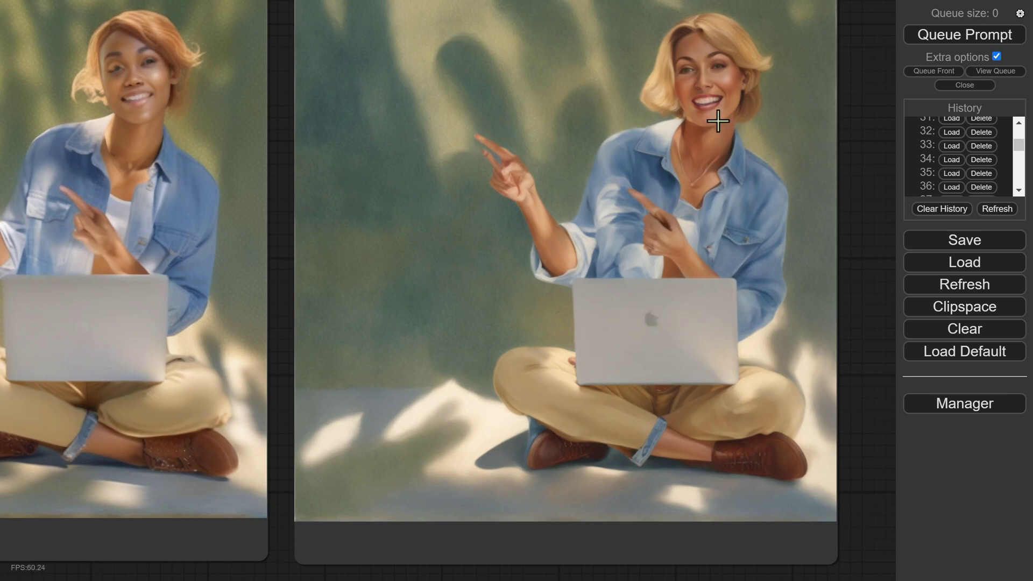
{"action": "scroll", "coordinate": [717, 115], "scroll_direction": "up", "scroll_amount": 5}
{"action": "scroll", "coordinate": [674, 63], "scroll_direction": "down", "scroll_amount": 6}
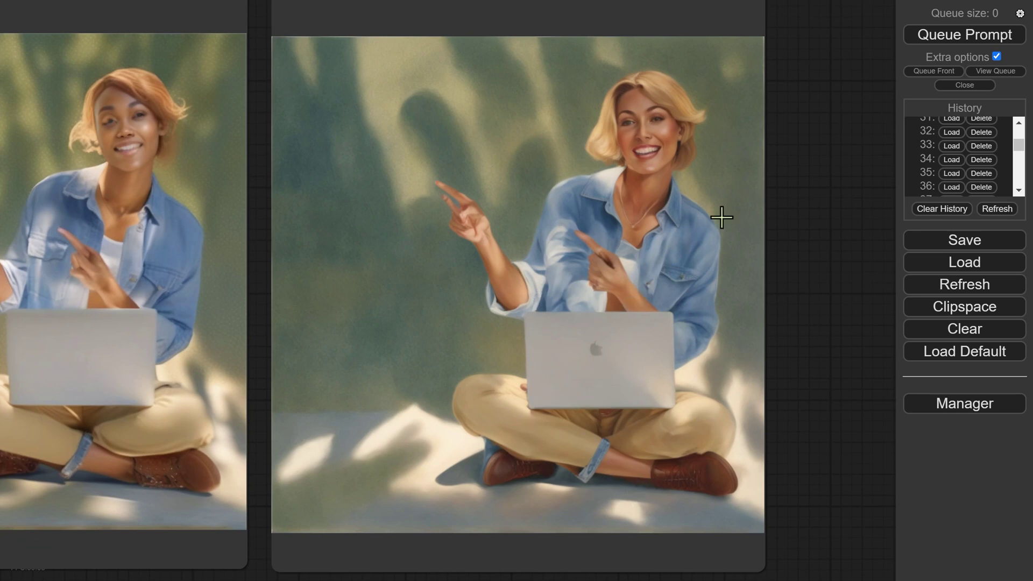
{"action": "scroll", "coordinate": [682, 242], "scroll_direction": "down", "scroll_amount": 2}
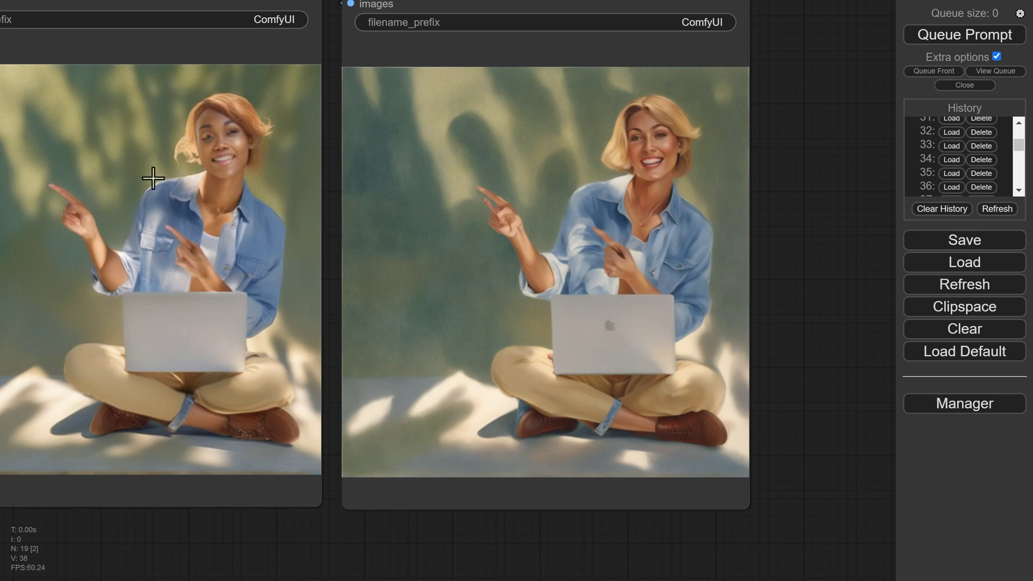
- Pan and zoom to inspect the wooden 1-2-3 photo with its Canny and Preview Image nodes
{"action": "scroll", "coordinate": [214, 491], "scroll_direction": "down", "scroll_amount": 1}
{"action": "left_click_drag", "start_coordinate": [227, 543], "coordinate": [621, 501]}
{"action": "scroll", "coordinate": [599, 283], "scroll_direction": "up", "scroll_amount": 1}
{"action": "scroll", "coordinate": [557, 272], "scroll_direction": "up", "scroll_amount": 2}
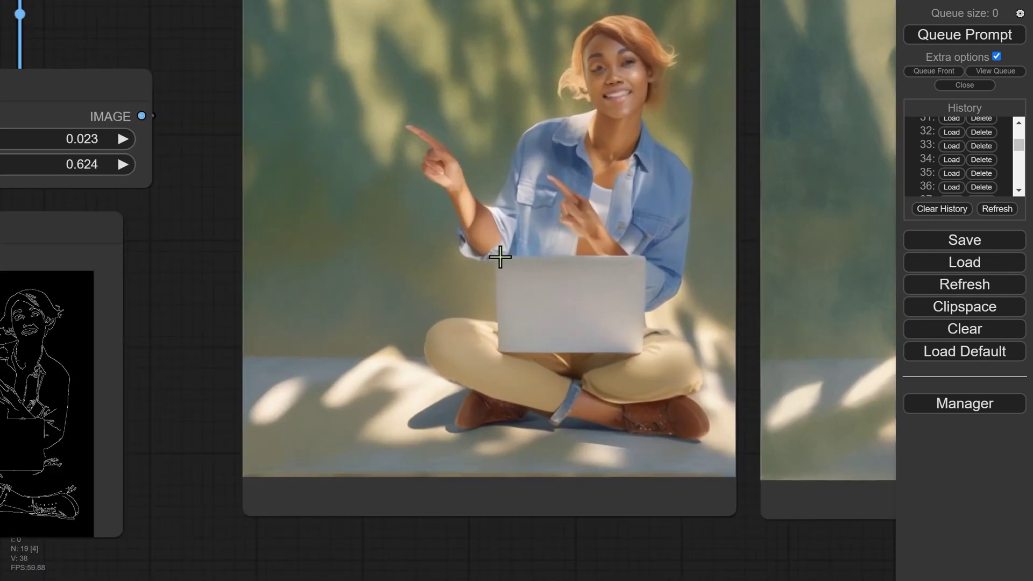
{"action": "scroll", "coordinate": [498, 262], "scroll_direction": "up", "scroll_amount": 1}
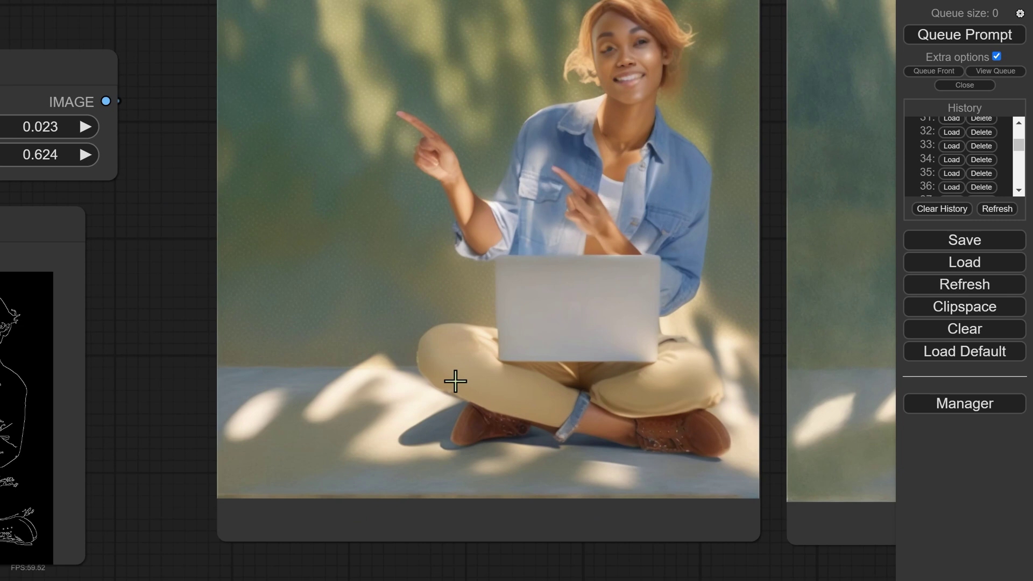
{"action": "scroll", "coordinate": [454, 380], "scroll_direction": "down", "scroll_amount": 1}
{"action": "left_click_drag", "start_coordinate": [381, 554], "coordinate": [468, 511]}
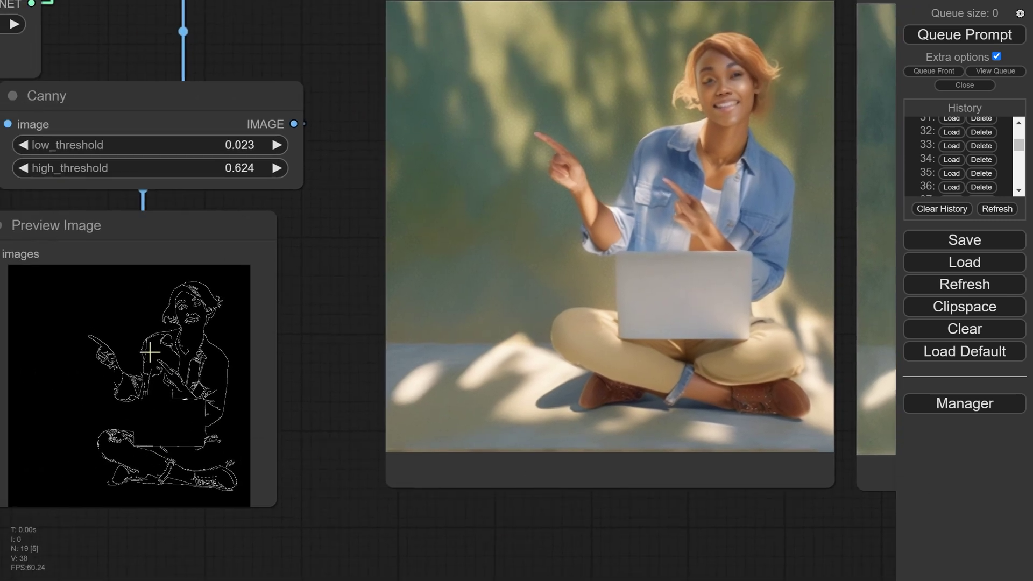
{"action": "scroll", "coordinate": [149, 352], "scroll_direction": "up", "scroll_amount": 2}
{"action": "scroll", "coordinate": [178, 451], "scroll_direction": "down", "scroll_amount": 1}
{"action": "scroll", "coordinate": [263, 438], "scroll_direction": "down", "scroll_amount": 1}
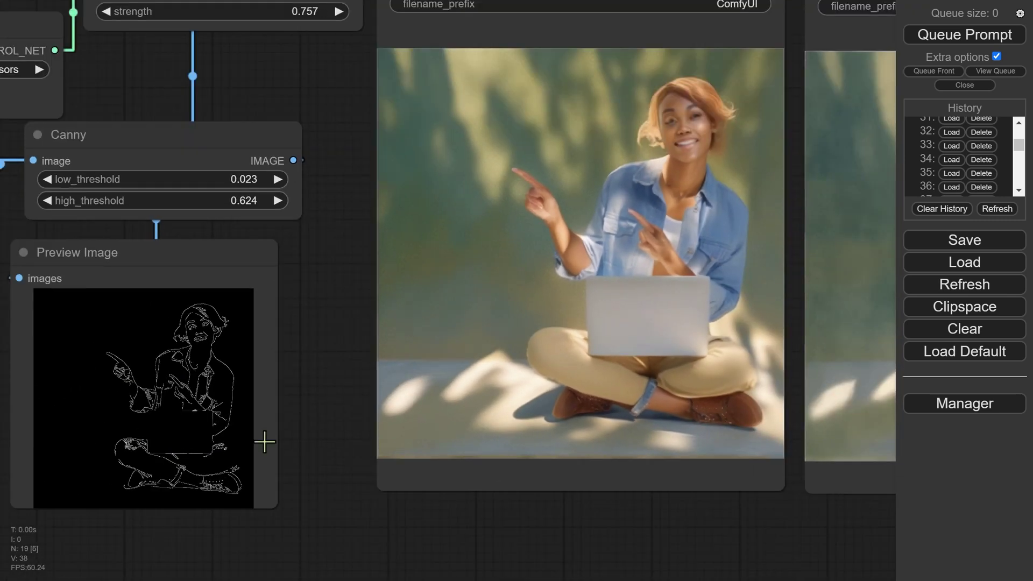
- Frame both Save Image renders of the colorful numbered blocks
{"action": "left_click_drag", "start_coordinate": [592, 547], "coordinate": [354, 561]}
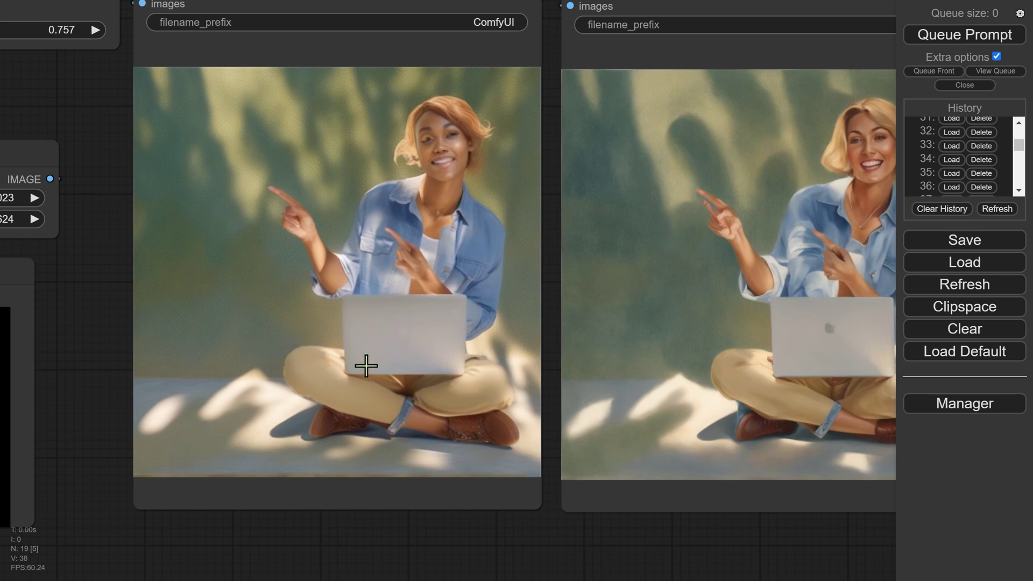
{"action": "scroll", "coordinate": [365, 355], "scroll_direction": "up", "scroll_amount": 3}
{"action": "scroll", "coordinate": [386, 306], "scroll_direction": "down", "scroll_amount": 1}
{"action": "scroll", "coordinate": [386, 306], "scroll_direction": "down", "scroll_amount": 1}
{"action": "scroll", "coordinate": [357, 295], "scroll_direction": "down", "scroll_amount": 1}
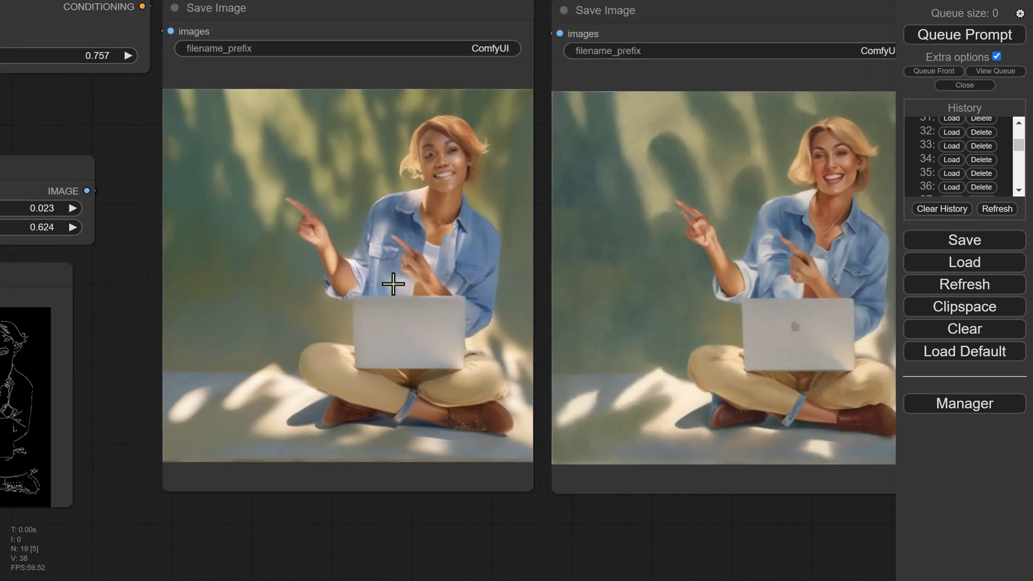
{"action": "scroll", "coordinate": [387, 323], "scroll_direction": "down", "scroll_amount": 3}
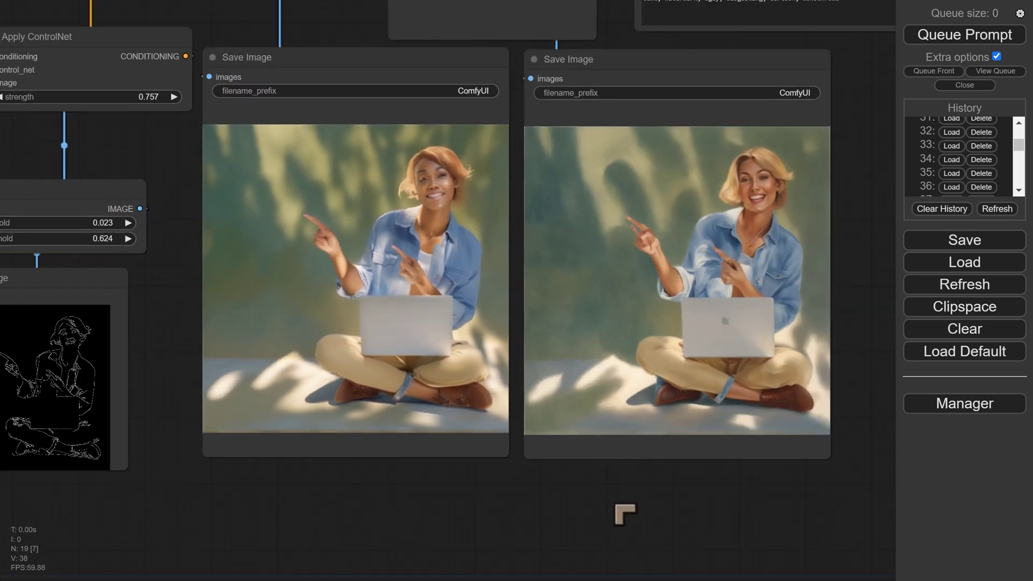
{"action": "left_click_drag", "start_coordinate": [622, 512], "coordinate": [431, 505]}
{"action": "scroll", "coordinate": [384, 105], "scroll_direction": "up", "scroll_amount": 3}
{"action": "scroll", "coordinate": [384, 105], "scroll_direction": "up", "scroll_amount": 2}
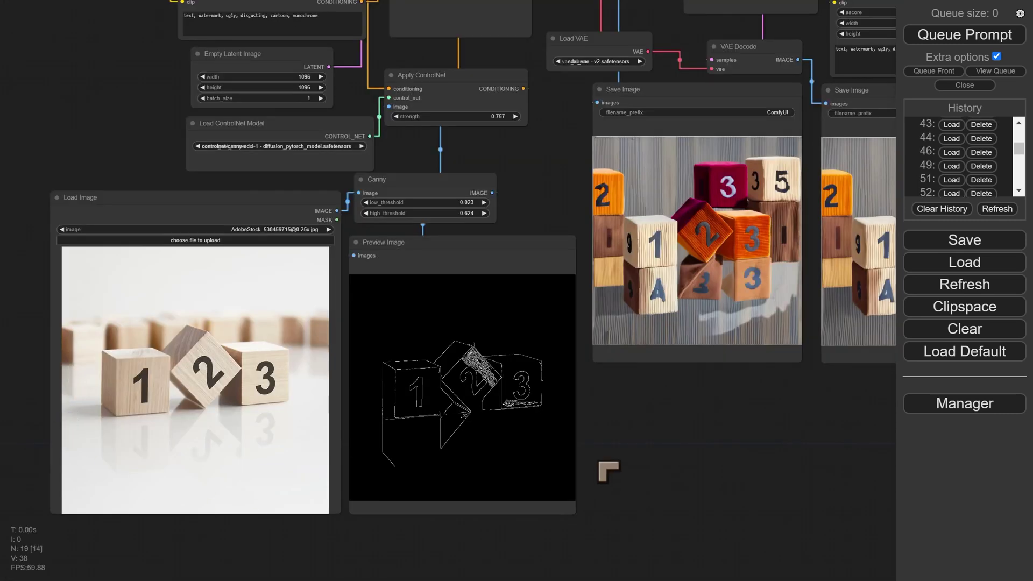
{"action": "left_click_drag", "start_coordinate": [675, 433], "coordinate": [590, 387]}
{"action": "scroll", "coordinate": [86, 414], "scroll_direction": "up", "scroll_amount": 2}
{"action": "left_click_drag", "start_coordinate": [224, 531], "coordinate": [315, 566]}
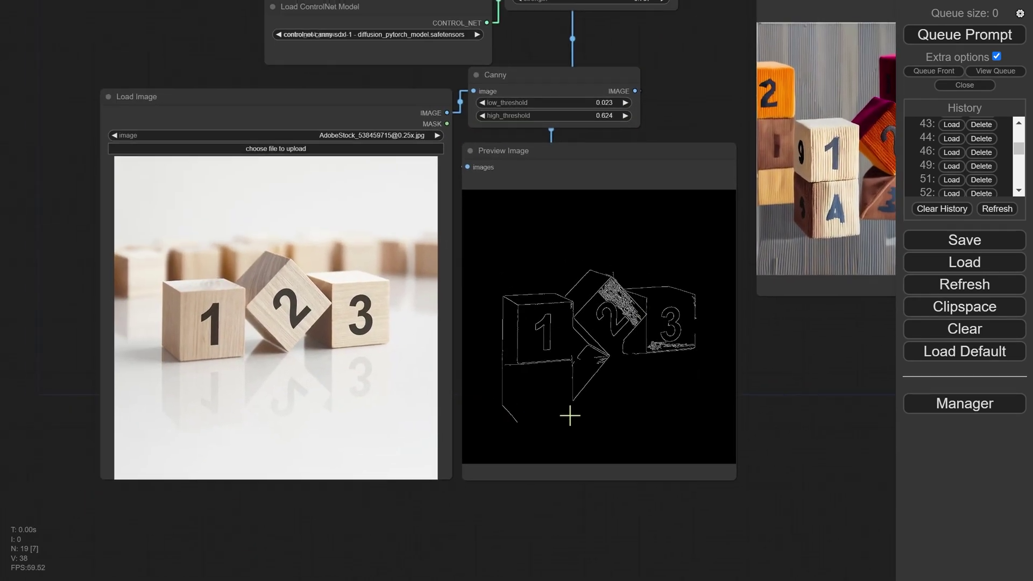
{"action": "left_click_drag", "start_coordinate": [773, 357], "coordinate": [663, 362]}
{"action": "scroll", "coordinate": [388, 429], "scroll_direction": "up", "scroll_amount": 2}
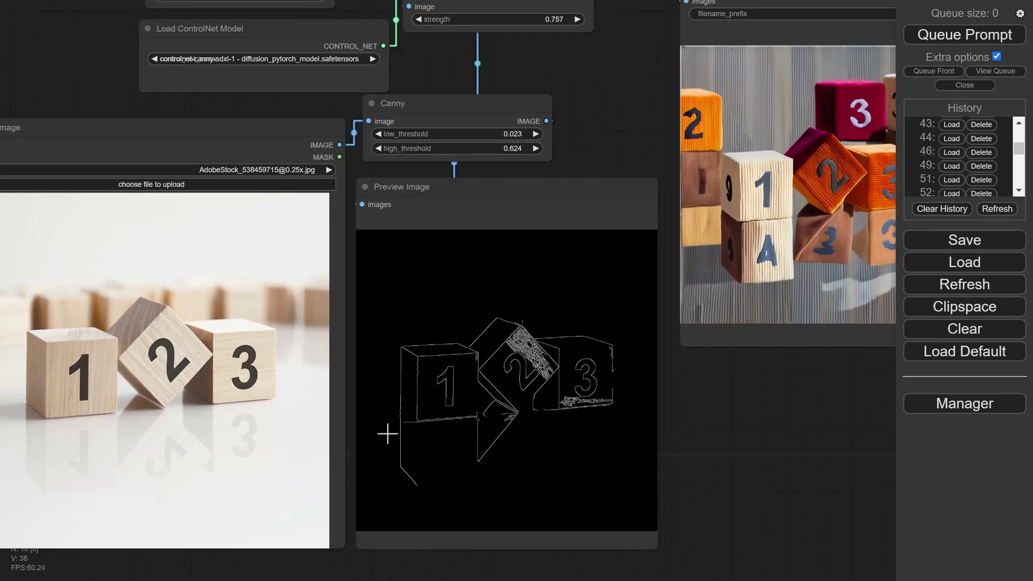
{"action": "scroll", "coordinate": [472, 407], "scroll_direction": "down", "scroll_amount": 1}
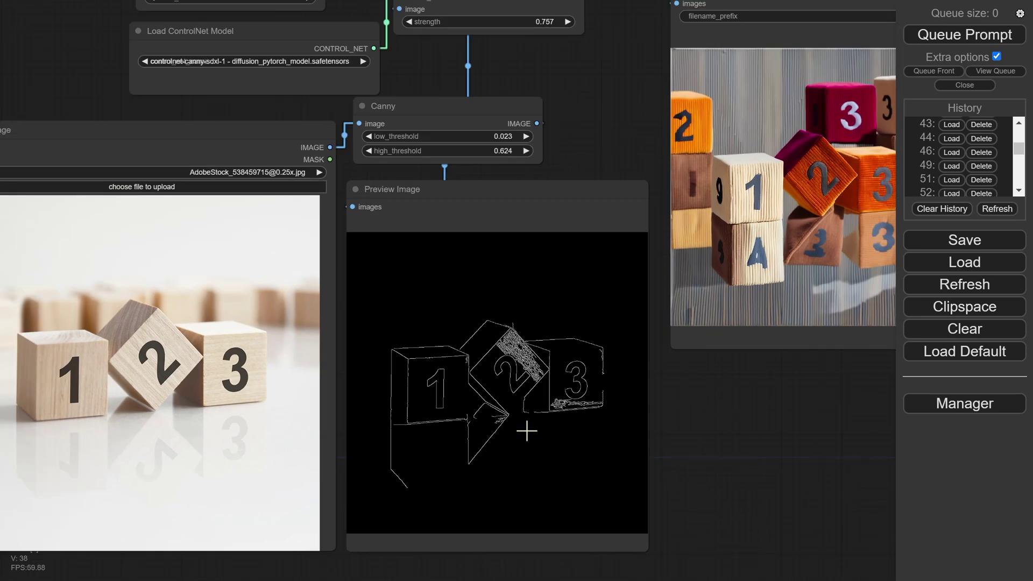
{"action": "left_click_drag", "start_coordinate": [829, 410], "coordinate": [524, 577]}
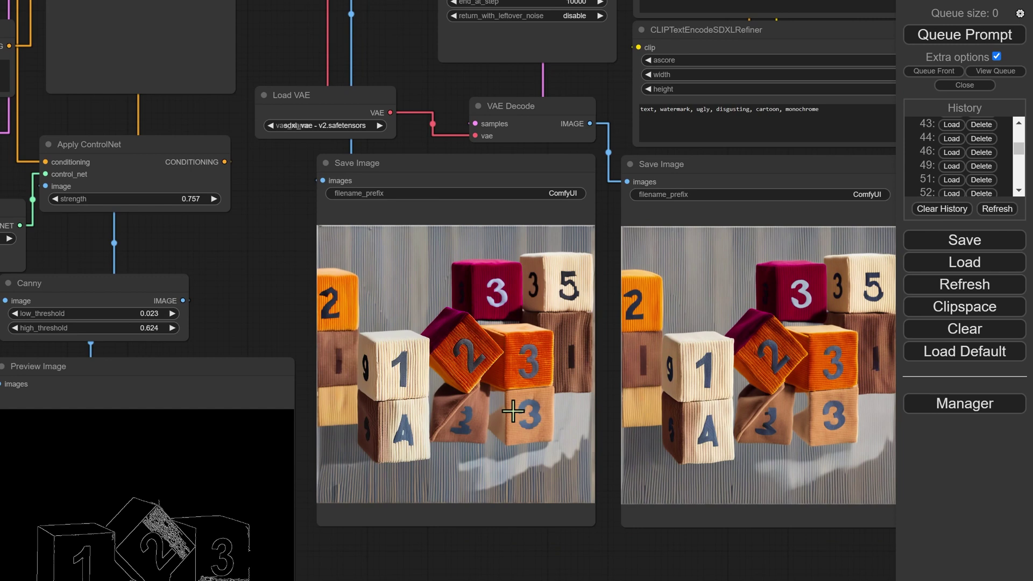
{"action": "scroll", "coordinate": [443, 327], "scroll_direction": "up", "scroll_amount": 2}
{"action": "scroll", "coordinate": [451, 423], "scroll_direction": "down", "scroll_amount": 1}
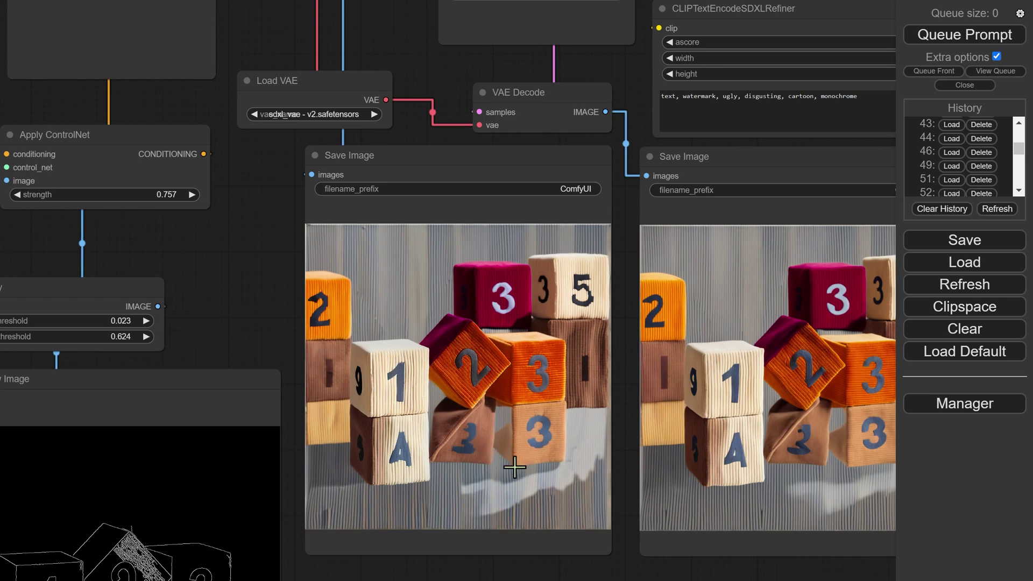
{"action": "scroll", "coordinate": [496, 415], "scroll_direction": "up", "scroll_amount": 3}
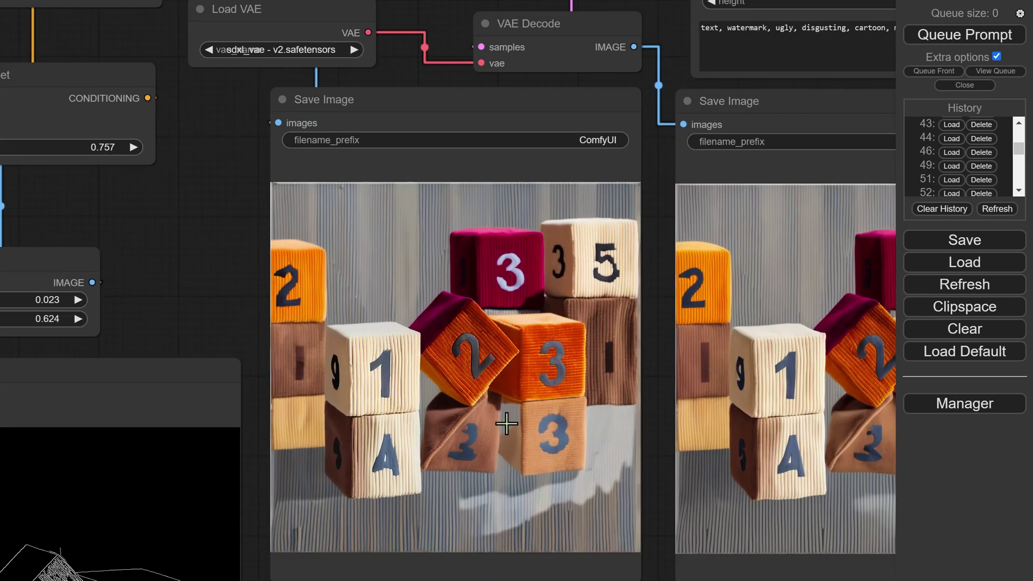
{"action": "scroll", "coordinate": [518, 419], "scroll_direction": "down", "scroll_amount": 2}
{"action": "scroll", "coordinate": [565, 554], "scroll_direction": "up", "scroll_amount": 3}
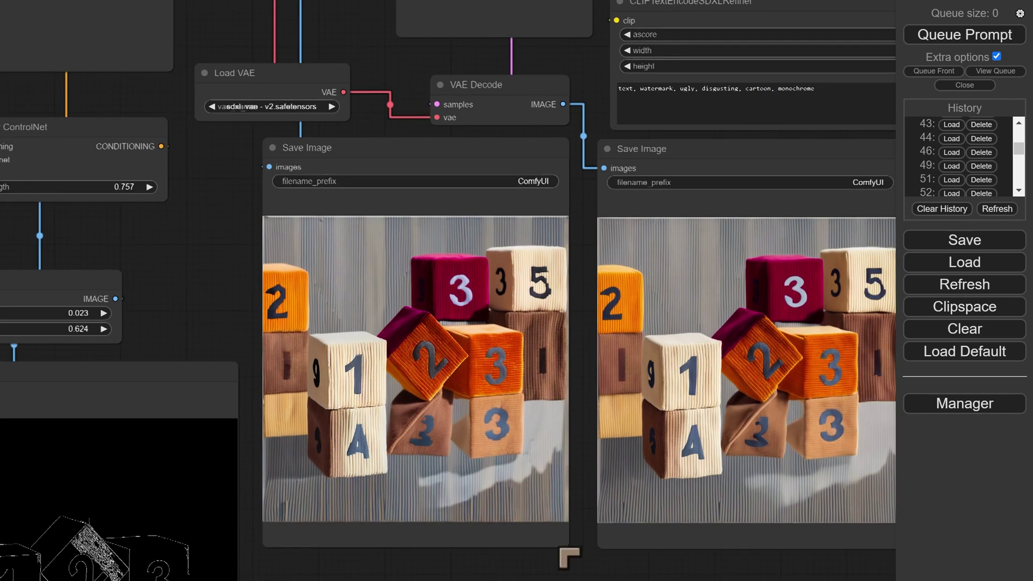
{"action": "scroll", "coordinate": [530, 504], "scroll_direction": "up", "scroll_amount": 2}
{"action": "scroll", "coordinate": [450, 429], "scroll_direction": "down", "scroll_amount": 1}
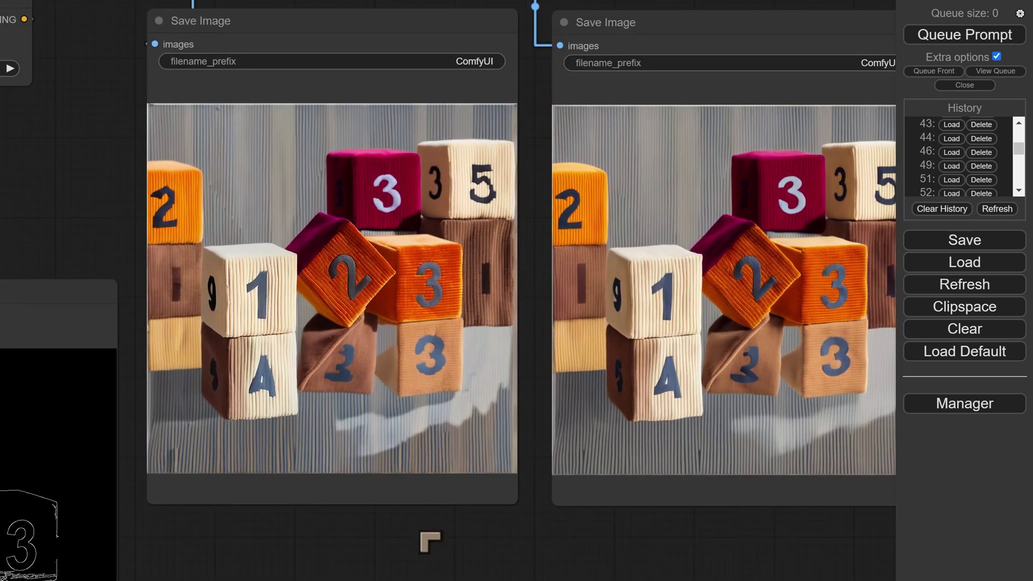
{"action": "left_click_drag", "start_coordinate": [425, 540], "coordinate": [468, 540]}
{"action": "scroll", "coordinate": [433, 455], "scroll_direction": "up", "scroll_amount": 1}
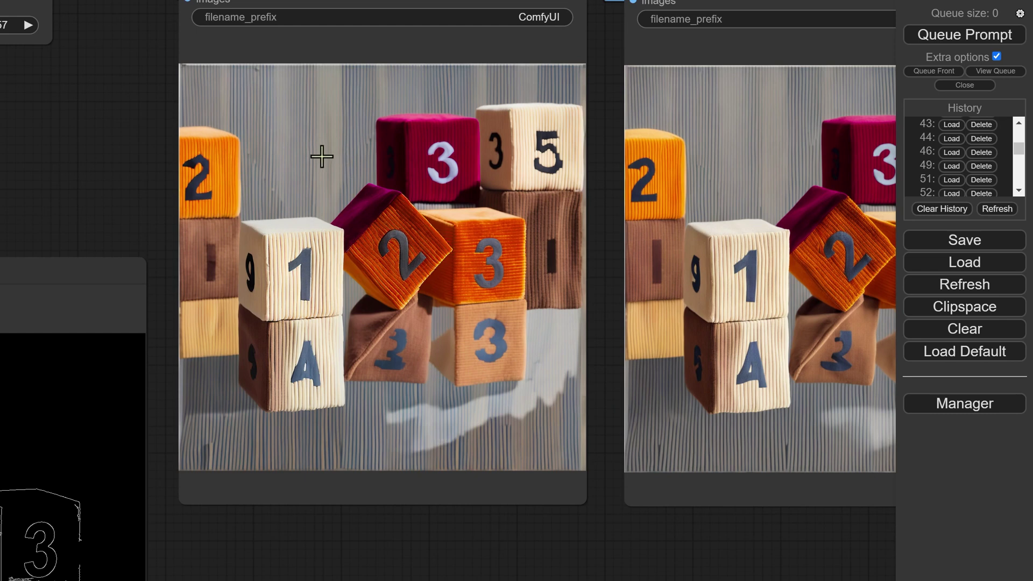
{"action": "scroll", "coordinate": [321, 156], "scroll_direction": "down", "scroll_amount": 1}
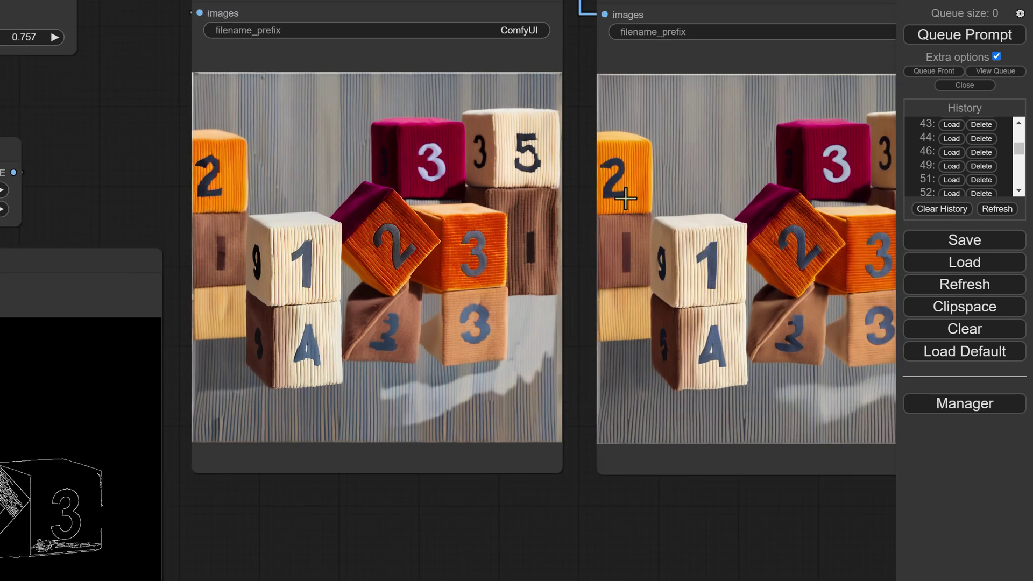
{"action": "scroll", "coordinate": [560, 200], "scroll_direction": "up", "scroll_amount": 3}
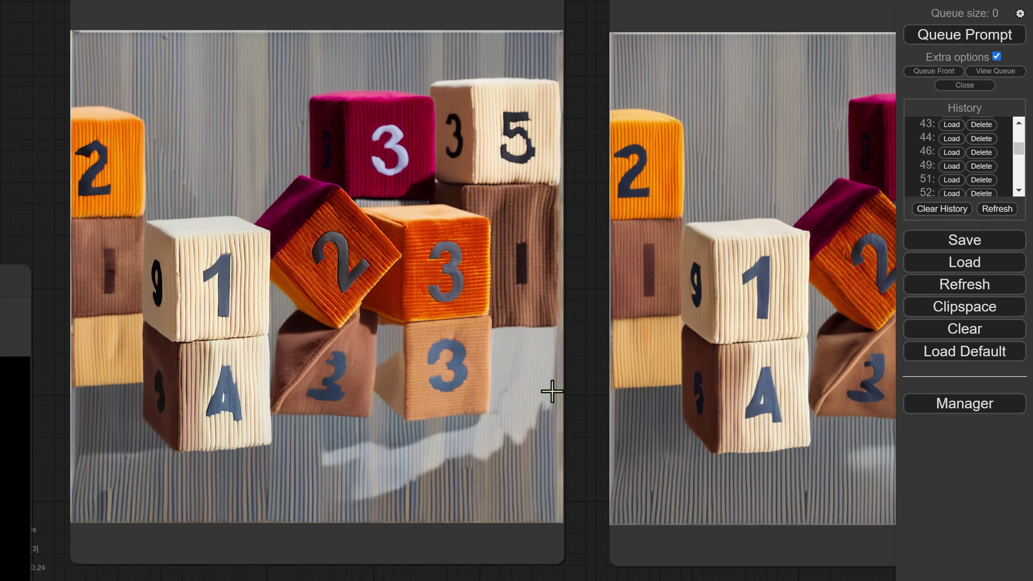
{"action": "scroll", "coordinate": [551, 392], "scroll_direction": "down", "scroll_amount": 1}
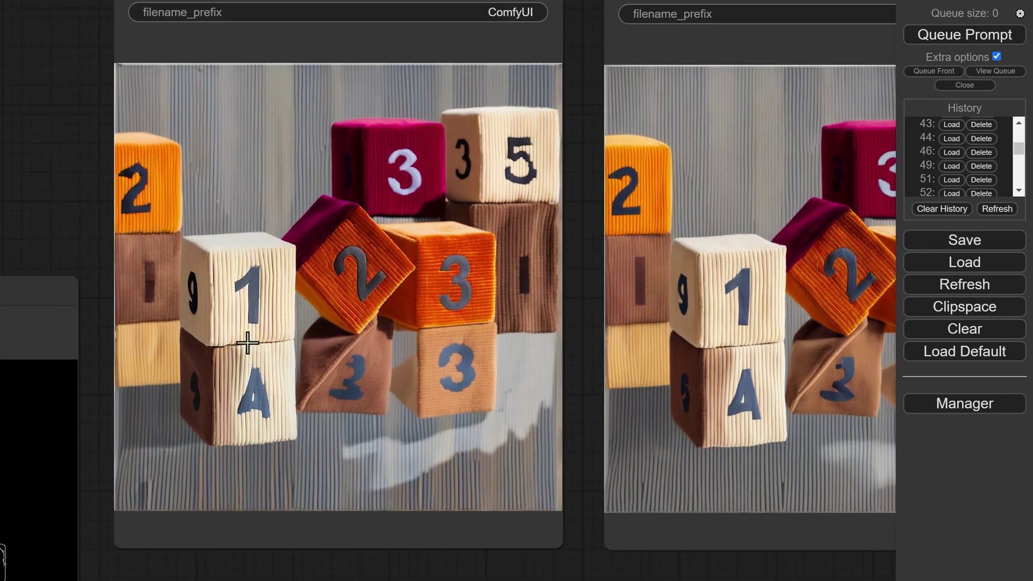
{"action": "scroll", "coordinate": [247, 252], "scroll_direction": "up", "scroll_amount": 6}
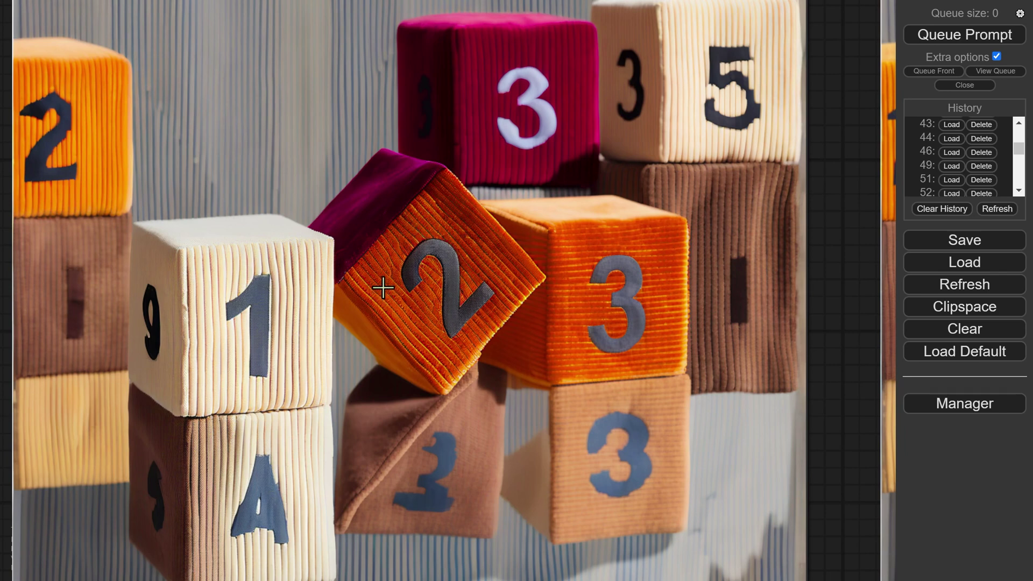
{"action": "scroll", "coordinate": [451, 338], "scroll_direction": "down", "scroll_amount": 8}
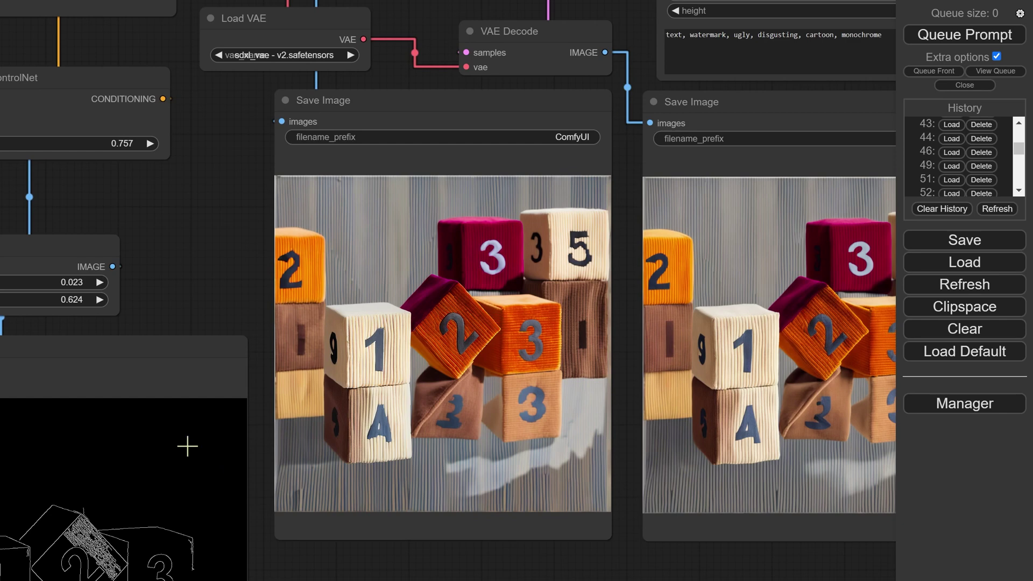
{"action": "left_click_drag", "start_coordinate": [187, 446], "coordinate": [535, 179]}
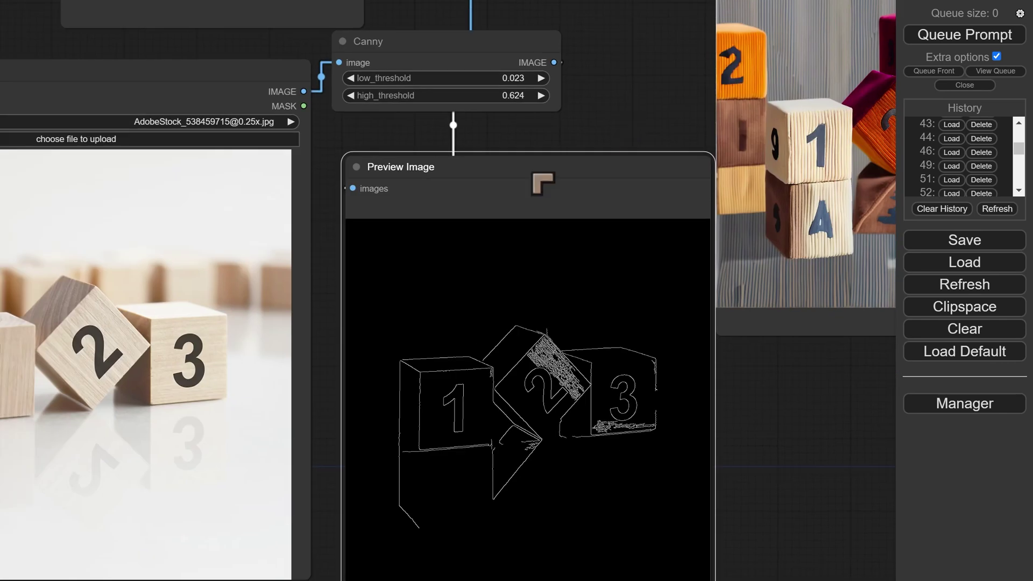
{"action": "scroll", "coordinate": [188, 355], "scroll_direction": "up", "scroll_amount": 1}
{"action": "left_click_drag", "start_coordinate": [367, 499], "coordinate": [703, 404]}
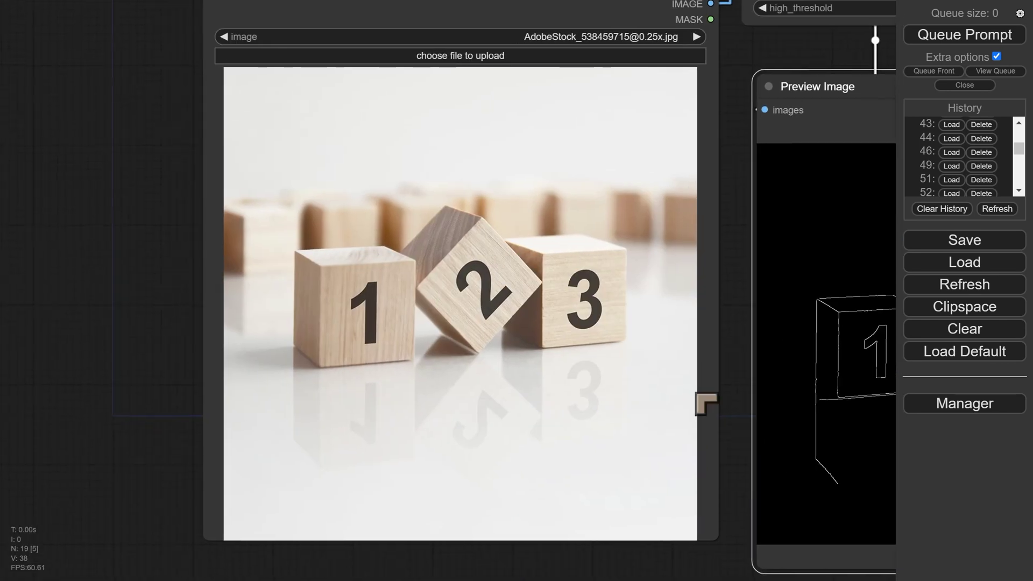
{"action": "scroll", "coordinate": [496, 242], "scroll_direction": "up", "scroll_amount": 6}
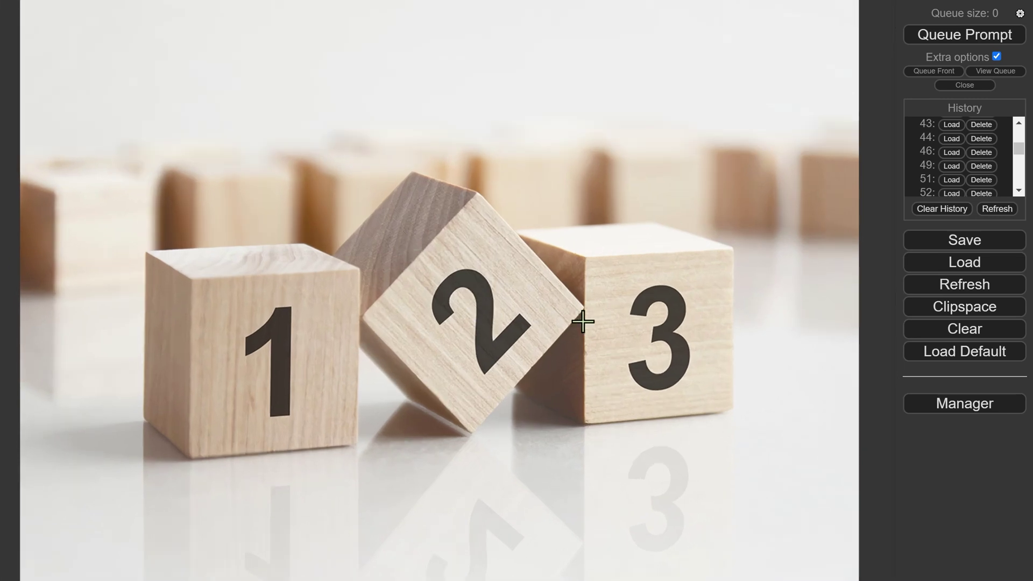
{"action": "scroll", "coordinate": [581, 344], "scroll_direction": "down", "scroll_amount": 10}
{"action": "scroll", "coordinate": [560, 409], "scroll_direction": "down", "scroll_amount": 1}
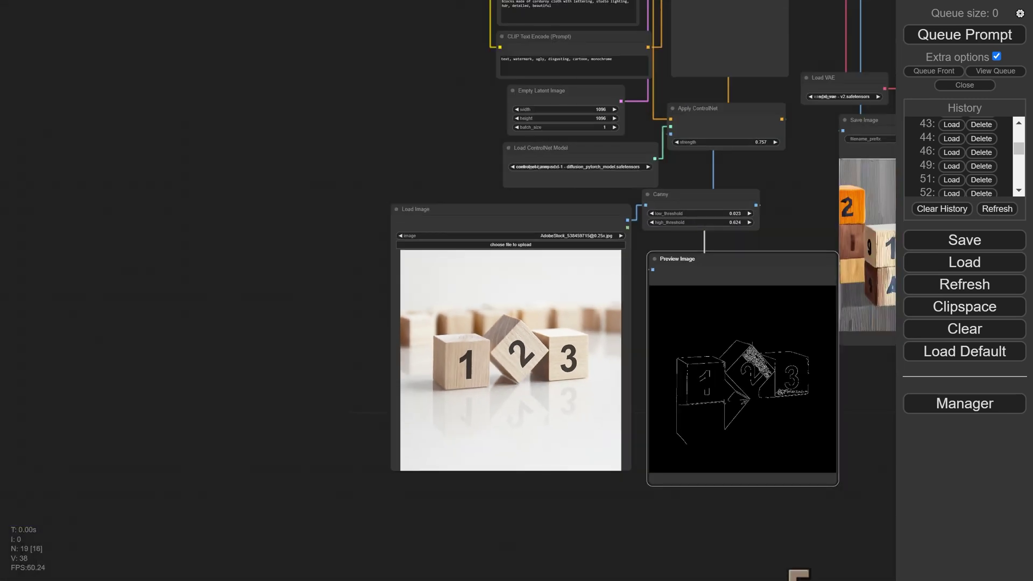
{"action": "left_click_drag", "start_coordinate": [806, 528], "coordinate": [469, 580]}
{"action": "scroll", "coordinate": [659, 314], "scroll_direction": "up", "scroll_amount": 4}
{"action": "scroll", "coordinate": [540, 273], "scroll_direction": "up", "scroll_amount": 5}
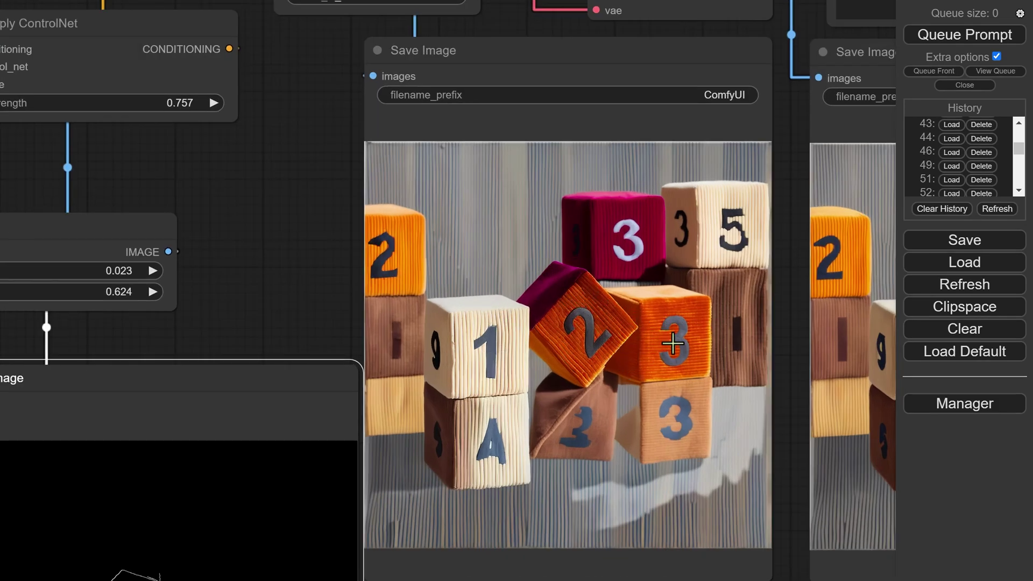
- Pan over the corduroy block renders, the refiner text node and the corduroy prompt text
{"action": "scroll", "coordinate": [673, 344], "scroll_direction": "down", "scroll_amount": 2}
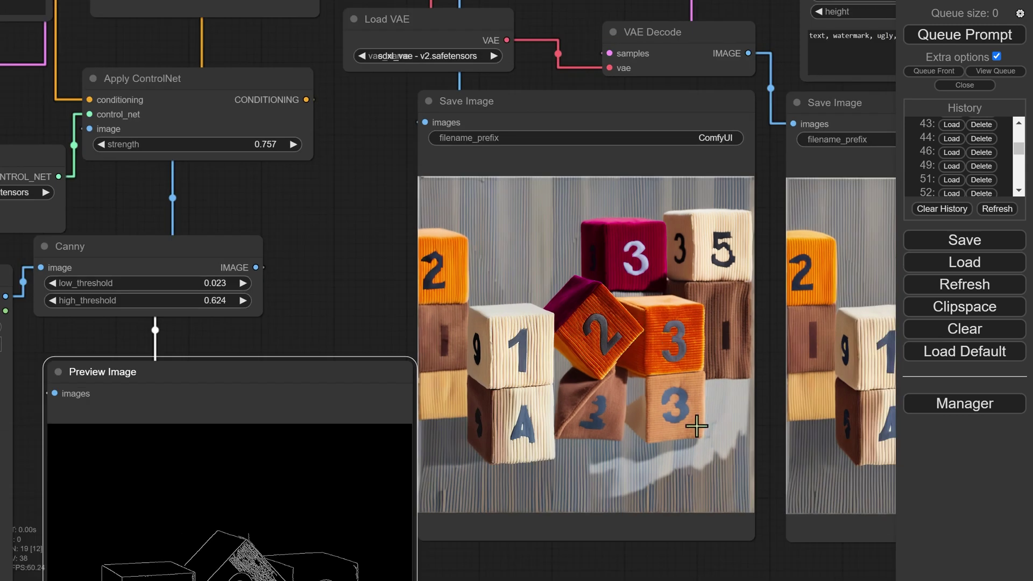
{"action": "scroll", "coordinate": [715, 535], "scroll_direction": "down", "scroll_amount": 2}
{"action": "left_click_drag", "start_coordinate": [761, 565], "coordinate": [556, 550]}
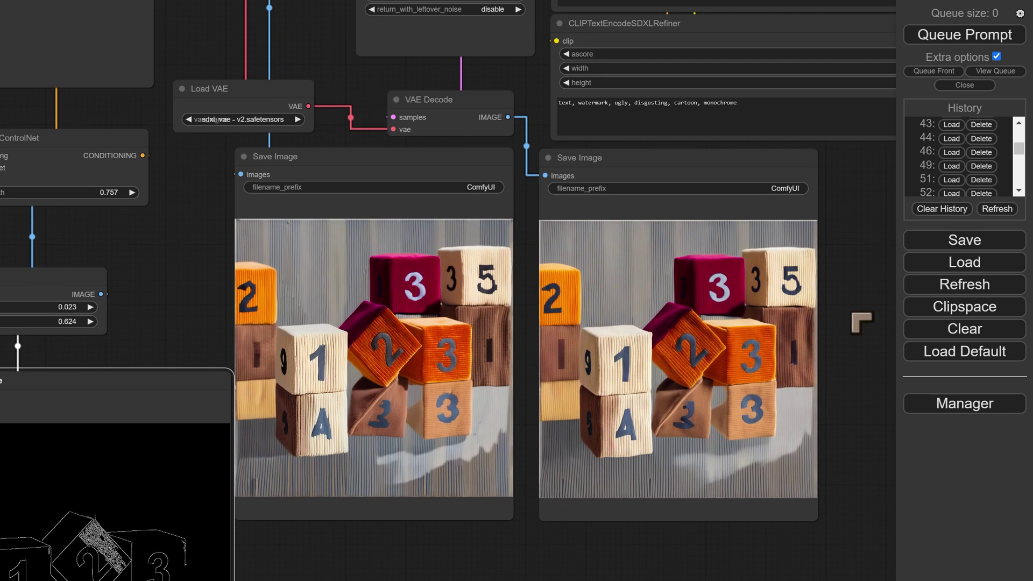
{"action": "left_click_drag", "start_coordinate": [858, 316], "coordinate": [801, 338]}
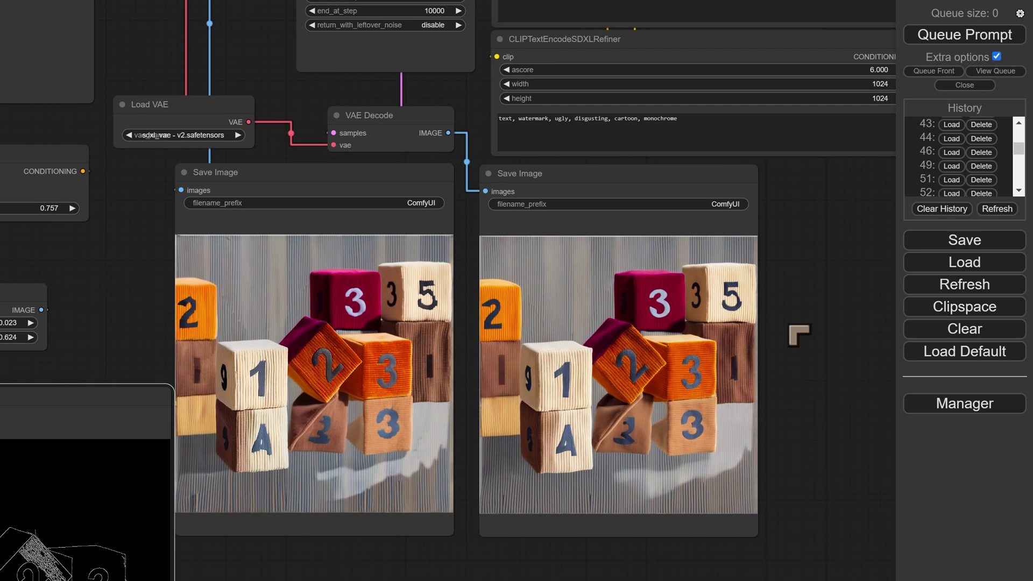
{"action": "left_click_drag", "start_coordinate": [832, 425], "coordinate": [829, 442]}
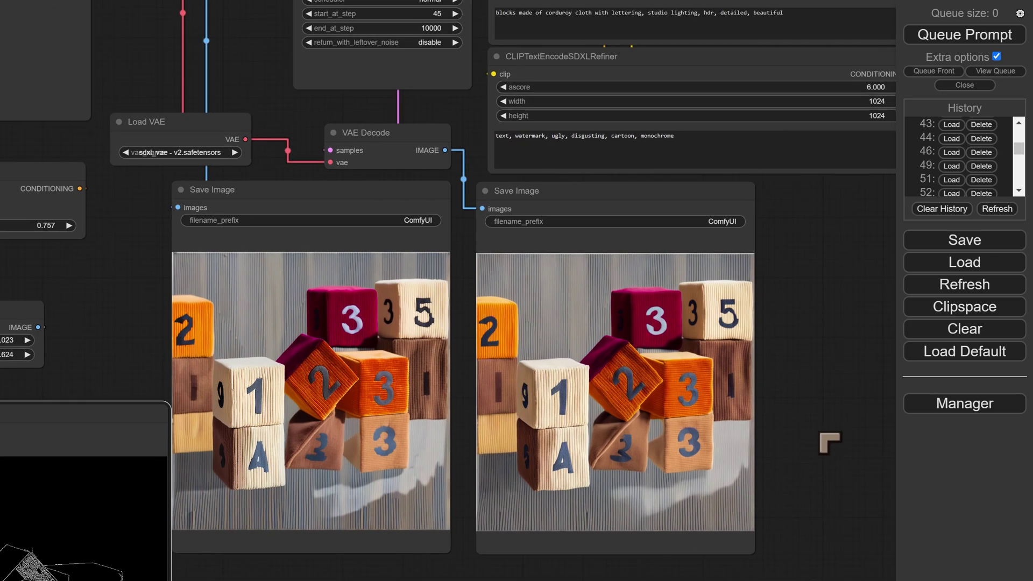
{"action": "scroll", "coordinate": [729, 369], "scroll_direction": "up", "scroll_amount": 2}
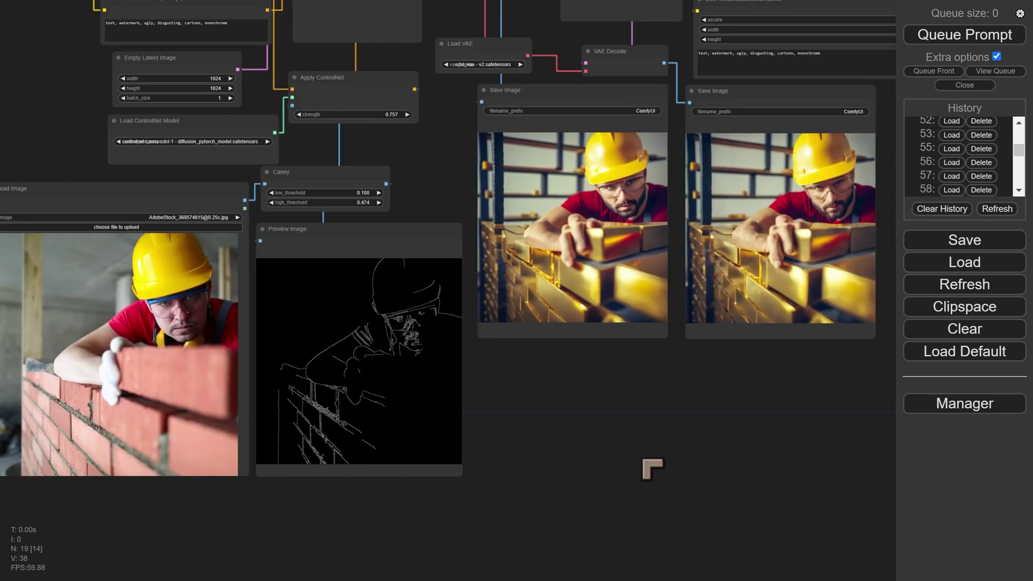
{"action": "left_click_drag", "start_coordinate": [652, 470], "coordinate": [537, 523]}
{"action": "scroll", "coordinate": [537, 523], "scroll_direction": "up", "scroll_amount": 3}
{"action": "left_click_drag", "start_coordinate": [437, 431], "coordinate": [544, 575]}
{"action": "scroll", "coordinate": [509, 461], "scroll_direction": "up", "scroll_amount": 3}
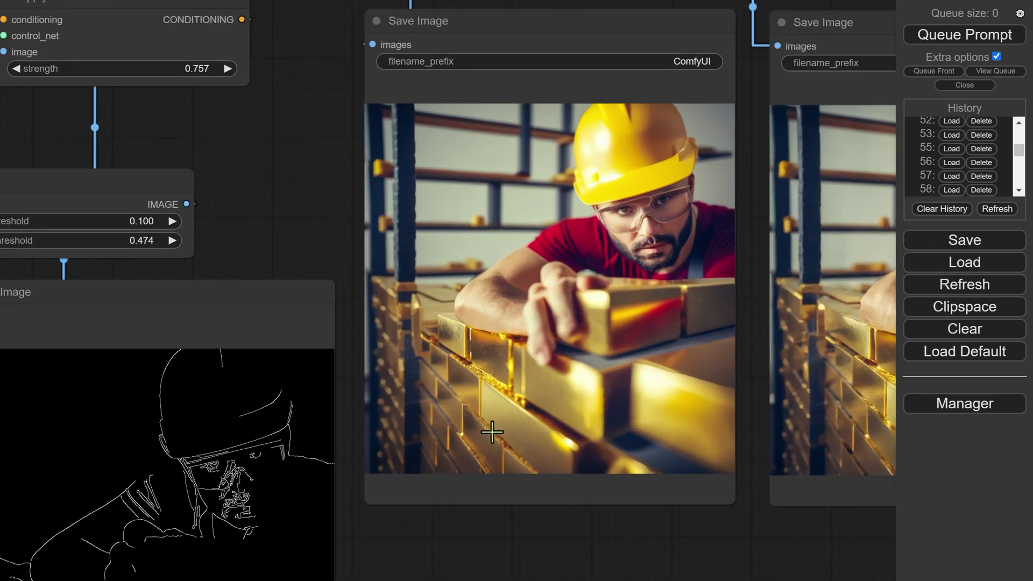
{"action": "left_click_drag", "start_coordinate": [409, 560], "coordinate": [402, 580]}
{"action": "scroll", "coordinate": [510, 484], "scroll_direction": "down", "scroll_amount": 3}
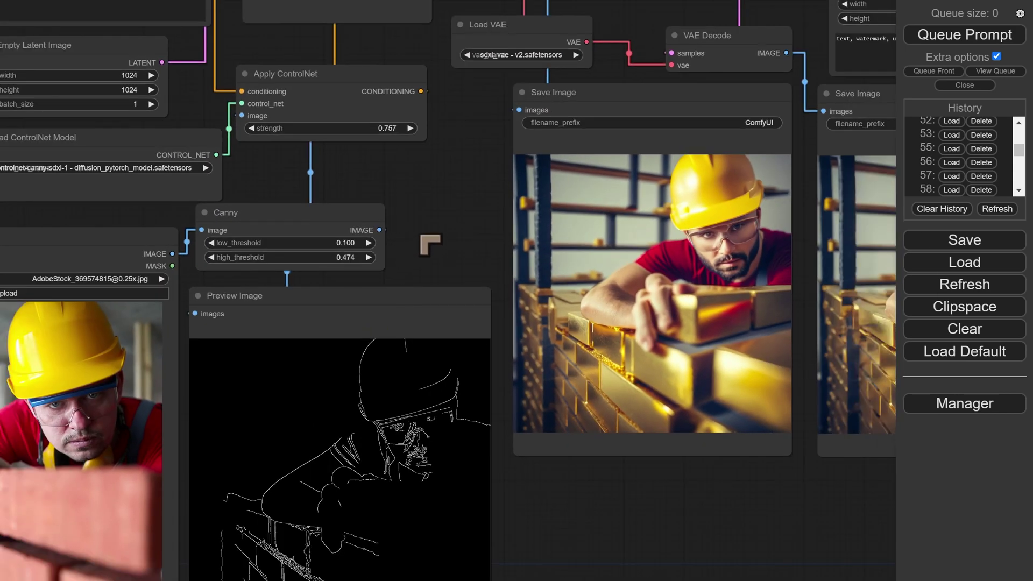
{"action": "scroll", "coordinate": [425, 245], "scroll_direction": "down", "scroll_amount": 3}
{"action": "left_click_drag", "start_coordinate": [164, 272], "coordinate": [221, 438]}
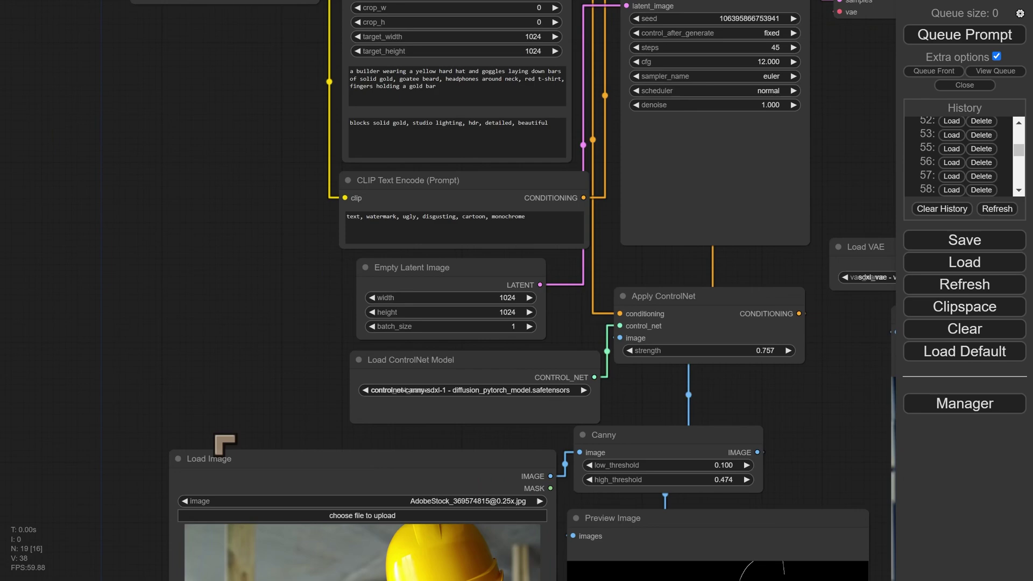
{"action": "scroll", "coordinate": [281, 275], "scroll_direction": "up", "scroll_amount": 5}
{"action": "scroll", "coordinate": [211, 483], "scroll_direction": "up", "scroll_amount": 3}
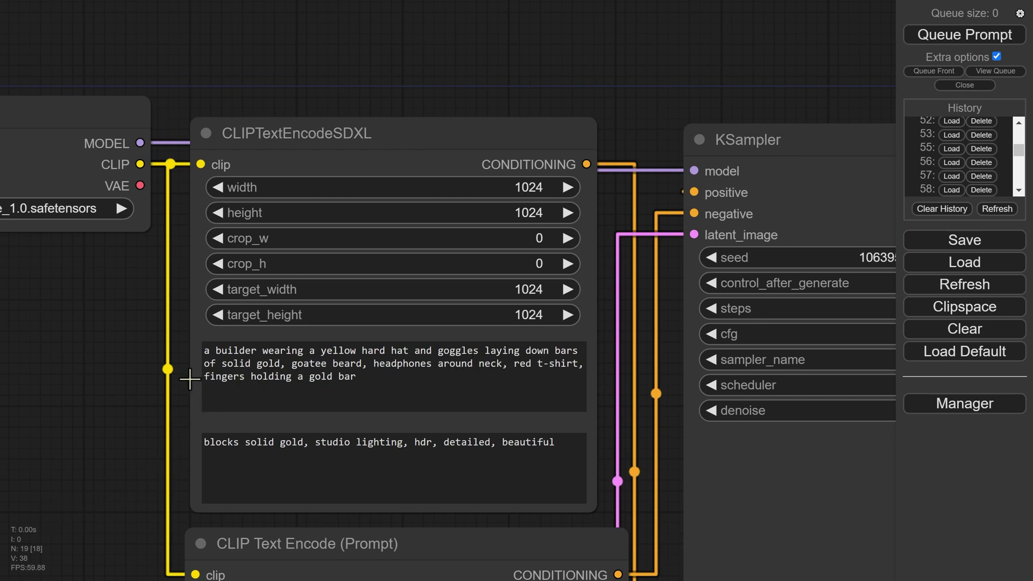
{"action": "scroll", "coordinate": [108, 487], "scroll_direction": "down", "scroll_amount": 15}
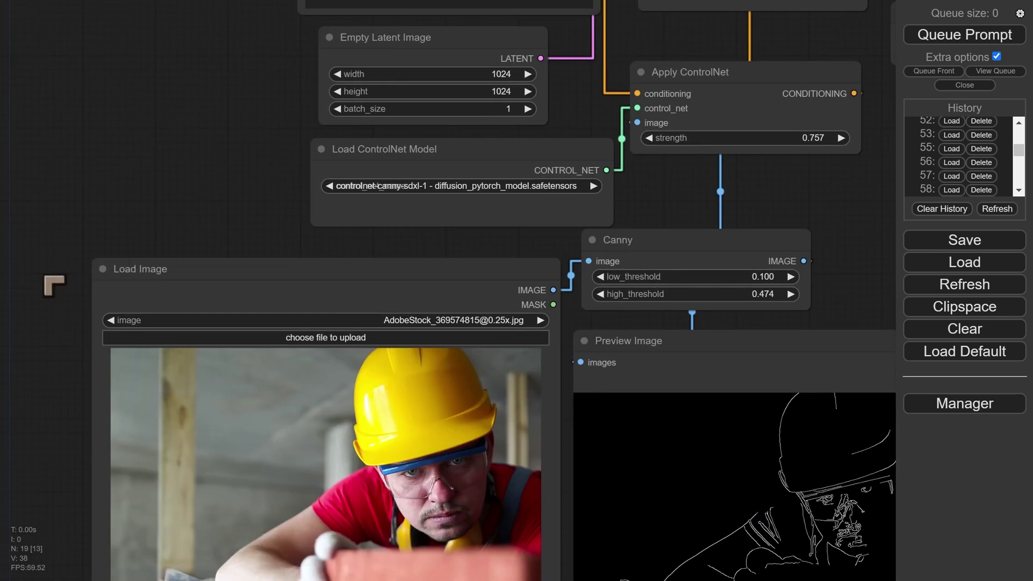
{"action": "left_click_drag", "start_coordinate": [76, 323], "coordinate": [106, 111]}
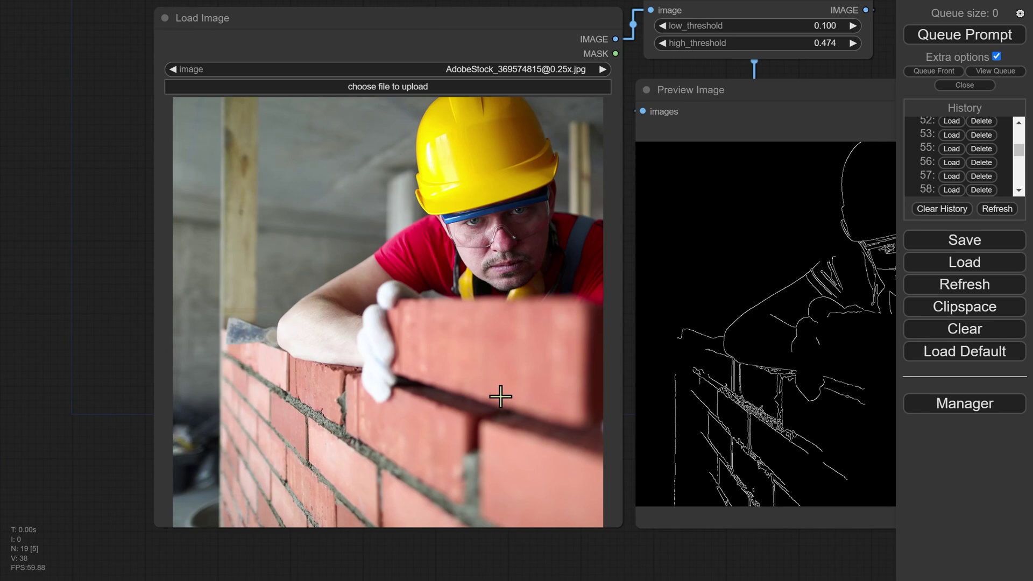
- Zoom out to see the Canny node together with the generated gold-bar images
{"action": "scroll", "coordinate": [500, 397], "scroll_direction": "up", "scroll_amount": 3}
{"action": "scroll", "coordinate": [549, 272], "scroll_direction": "down", "scroll_amount": 2}
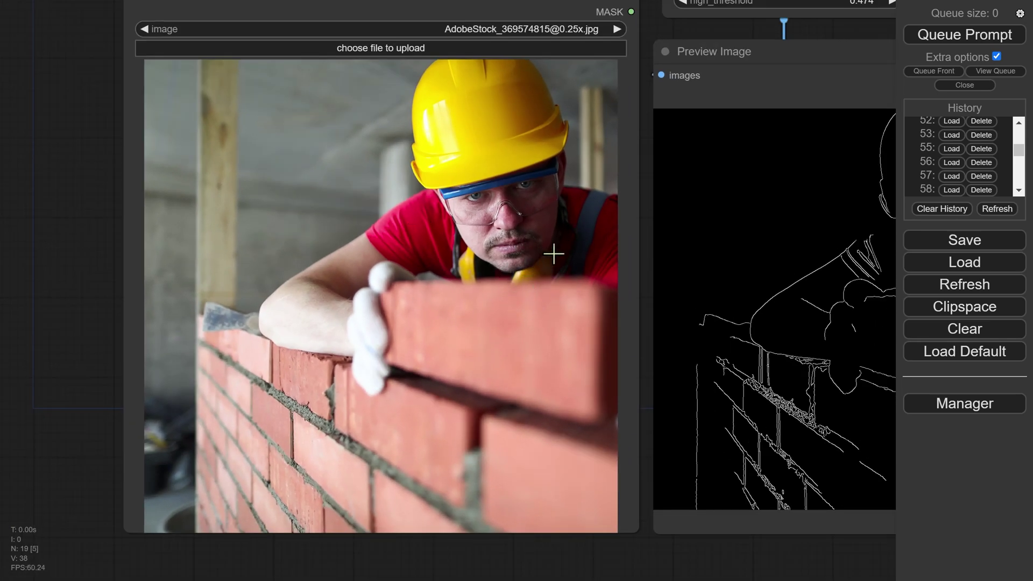
{"action": "scroll", "coordinate": [695, 295], "scroll_direction": "down", "scroll_amount": 2}
{"action": "scroll", "coordinate": [549, 413], "scroll_direction": "down", "scroll_amount": 1}
{"action": "scroll", "coordinate": [550, 412], "scroll_direction": "up", "scroll_amount": 5}
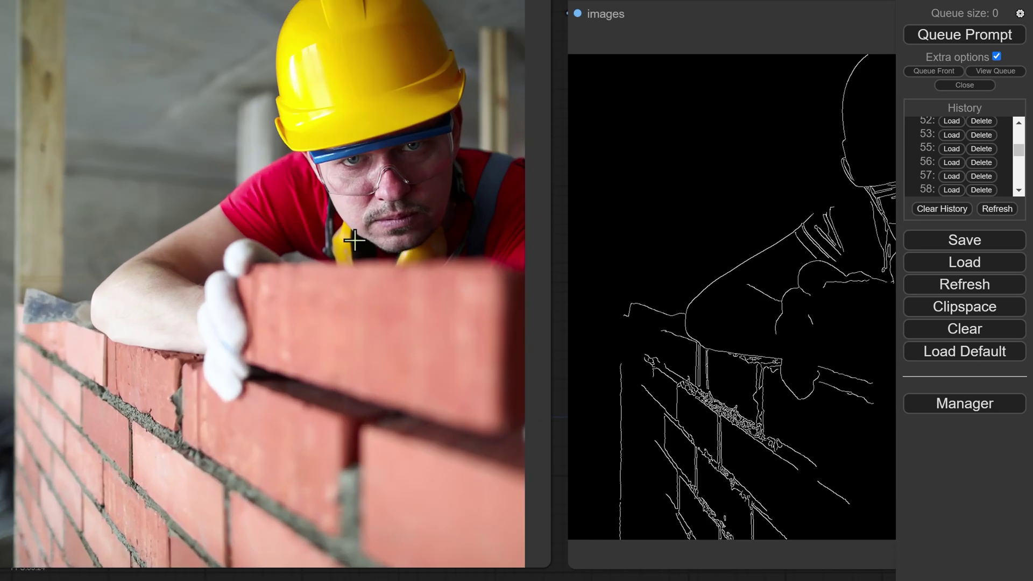
{"action": "scroll", "coordinate": [435, 247], "scroll_direction": "down", "scroll_amount": 1}
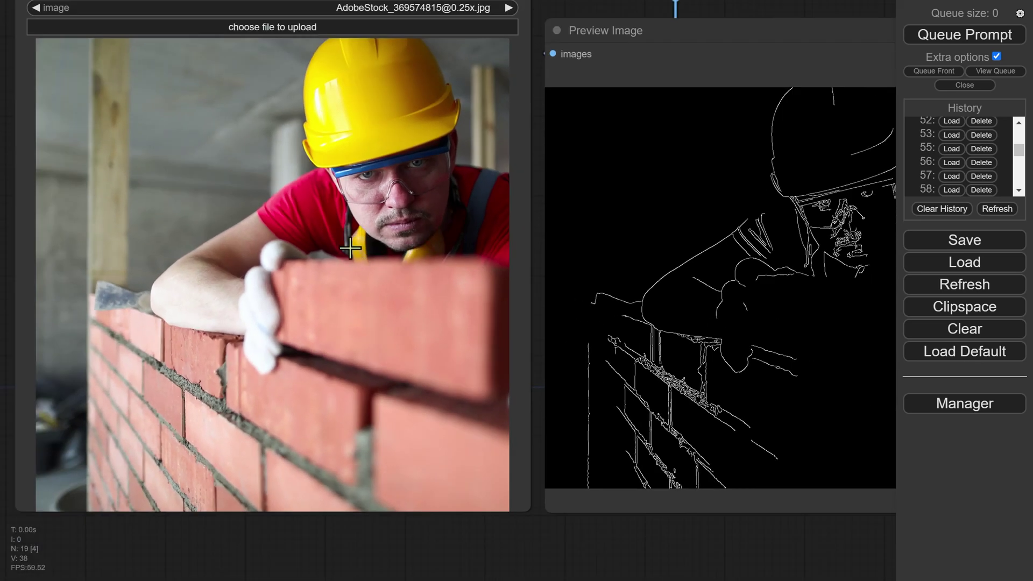
{"action": "left_click_drag", "start_coordinate": [696, 561], "coordinate": [387, 549]}
{"action": "scroll", "coordinate": [388, 549], "scroll_direction": "down", "scroll_amount": 4}
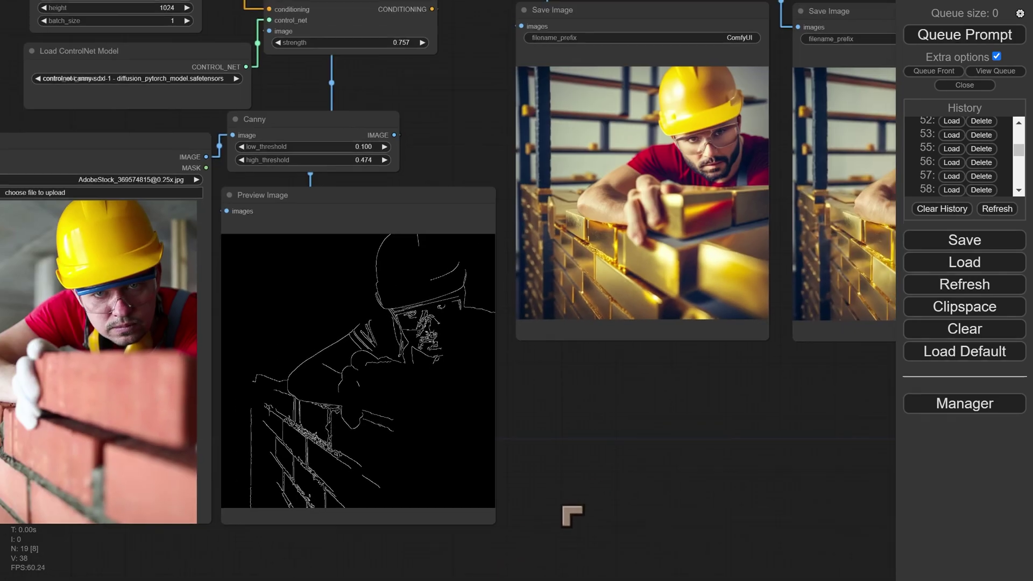
{"action": "scroll", "coordinate": [511, 421], "scroll_direction": "up", "scroll_amount": 1}
{"action": "scroll", "coordinate": [438, 285], "scroll_direction": "up", "scroll_amount": 3}
{"action": "scroll", "coordinate": [535, 224], "scroll_direction": "down", "scroll_amount": 2}
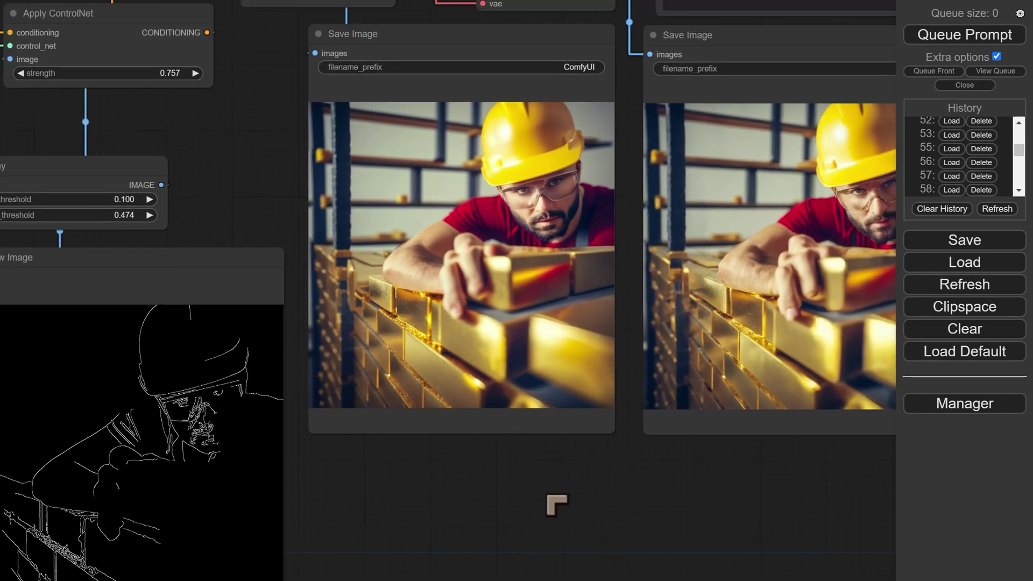
{"action": "scroll", "coordinate": [537, 300], "scroll_direction": "up", "scroll_amount": 1}
{"action": "scroll", "coordinate": [594, 293], "scroll_direction": "up", "scroll_amount": 1}
{"action": "scroll", "coordinate": [584, 293], "scroll_direction": "down", "scroll_amount": 1}
{"action": "scroll", "coordinate": [549, 303], "scroll_direction": "up", "scroll_amount": 1}
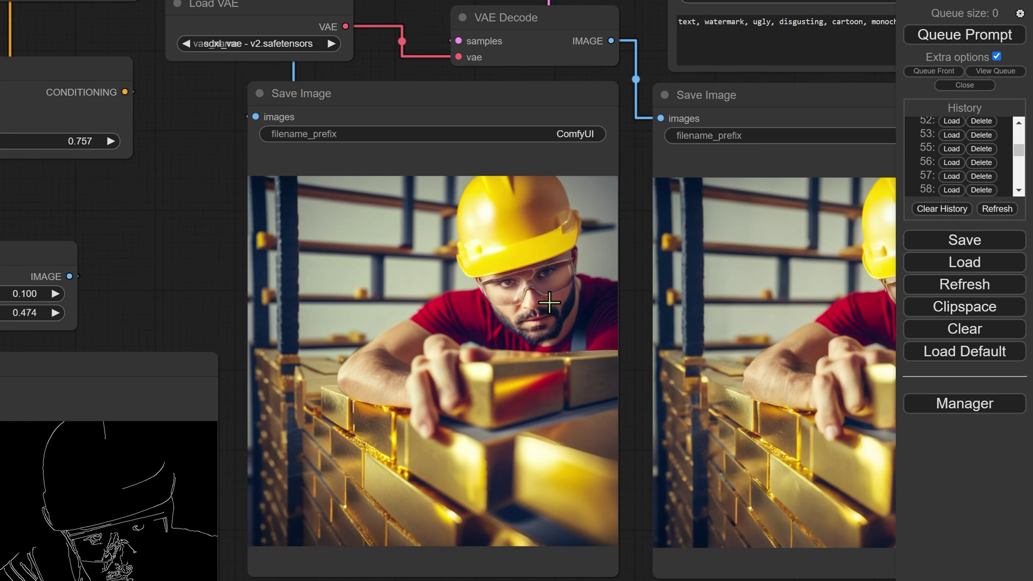
{"action": "scroll", "coordinate": [586, 399], "scroll_direction": "down", "scroll_amount": 2}
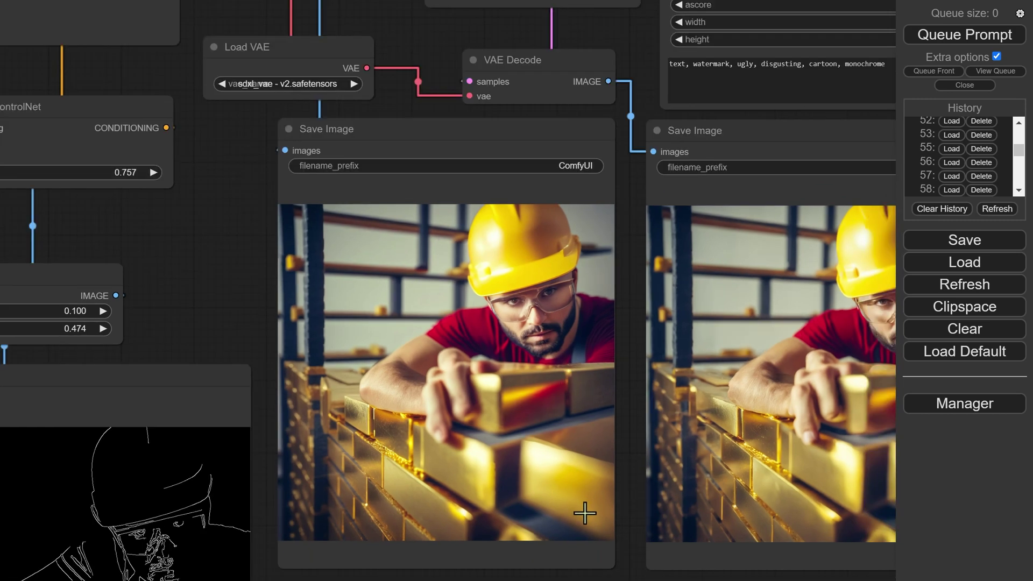
- Bring the red brick-wall photo and its canny edge preview into view
{"action": "left_click_drag", "start_coordinate": [628, 495], "coordinate": [692, 369]}
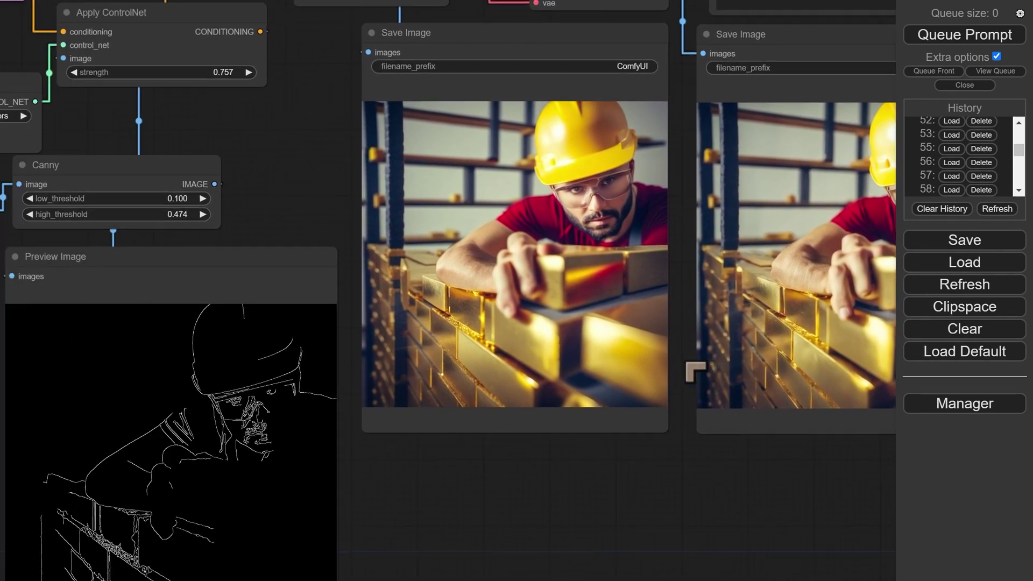
{"action": "left_click_drag", "start_coordinate": [496, 524], "coordinate": [365, 544]}
{"action": "scroll", "coordinate": [510, 308], "scroll_direction": "up", "scroll_amount": 1}
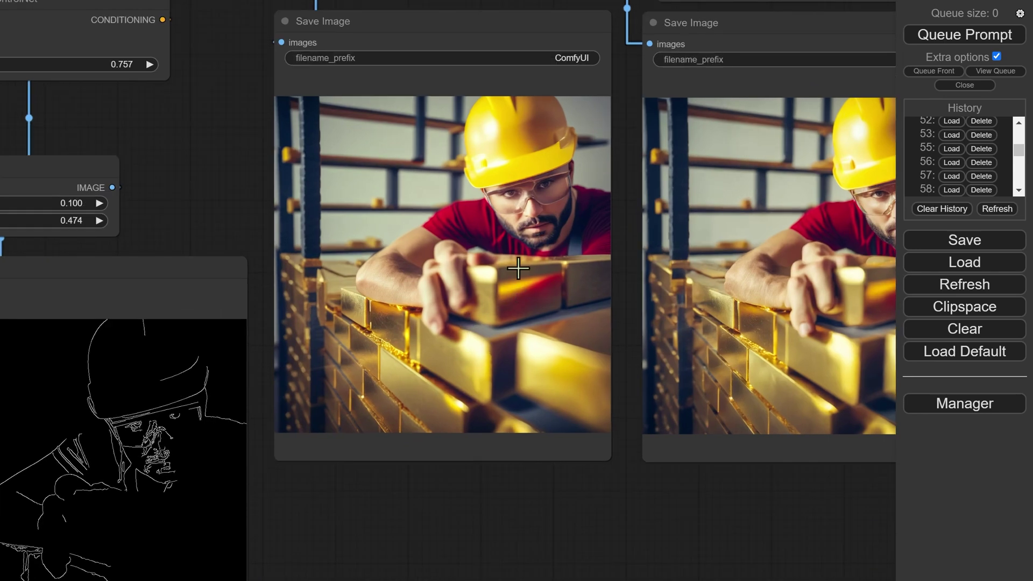
{"action": "scroll", "coordinate": [552, 301], "scroll_direction": "down", "scroll_amount": 2}
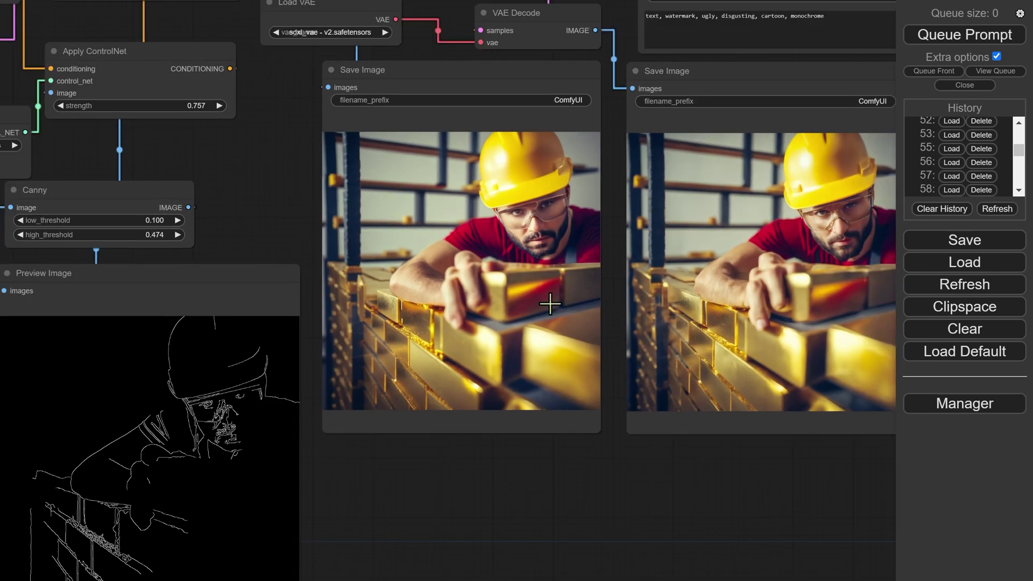
{"action": "scroll", "coordinate": [550, 304], "scroll_direction": "down", "scroll_amount": 1}
{"action": "scroll", "coordinate": [551, 302], "scroll_direction": "up", "scroll_amount": 2}
{"action": "scroll", "coordinate": [544, 283], "scroll_direction": "up", "scroll_amount": 2}
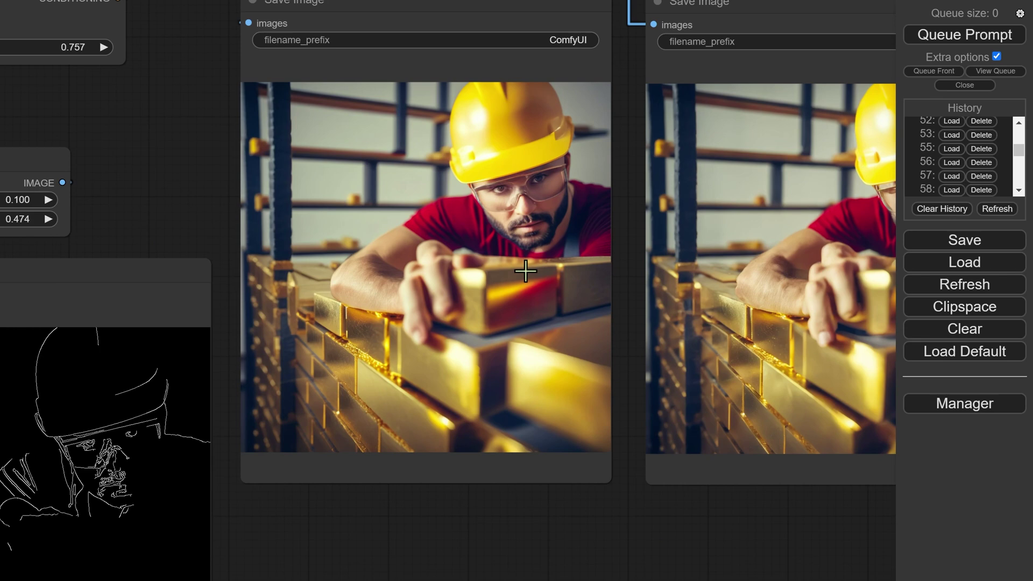
{"action": "scroll", "coordinate": [327, 310], "scroll_direction": "down", "scroll_amount": 2}
- Frame the two gold-bar renders side by side and view one worker image full screen
{"action": "left_click_drag", "start_coordinate": [654, 513], "coordinate": [512, 537]}
{"action": "scroll", "coordinate": [663, 346], "scroll_direction": "up", "scroll_amount": 2}
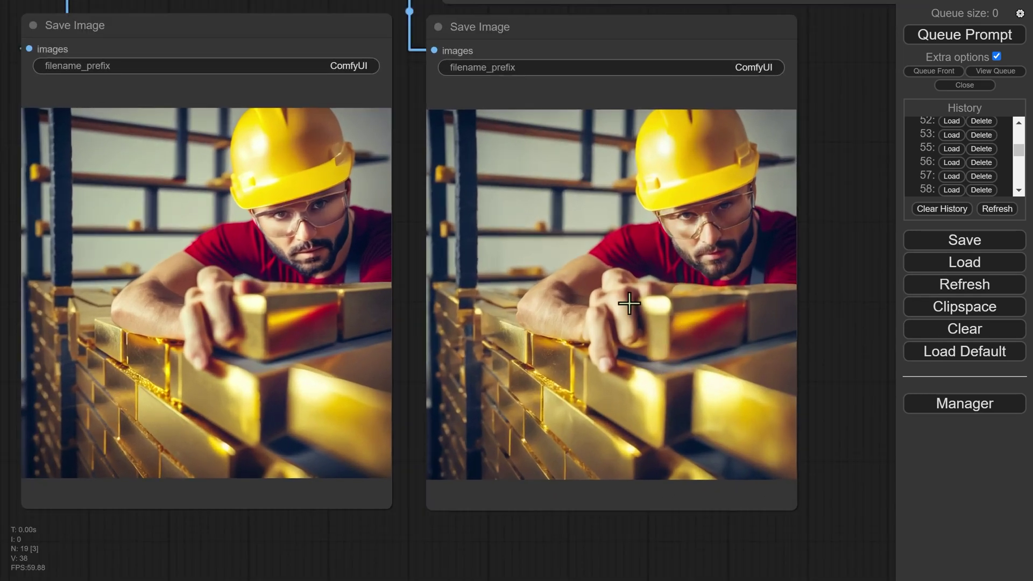
{"action": "scroll", "coordinate": [487, 478], "scroll_direction": "down", "scroll_amount": 2}
{"action": "scroll", "coordinate": [224, 224], "scroll_direction": "up", "scroll_amount": 5}
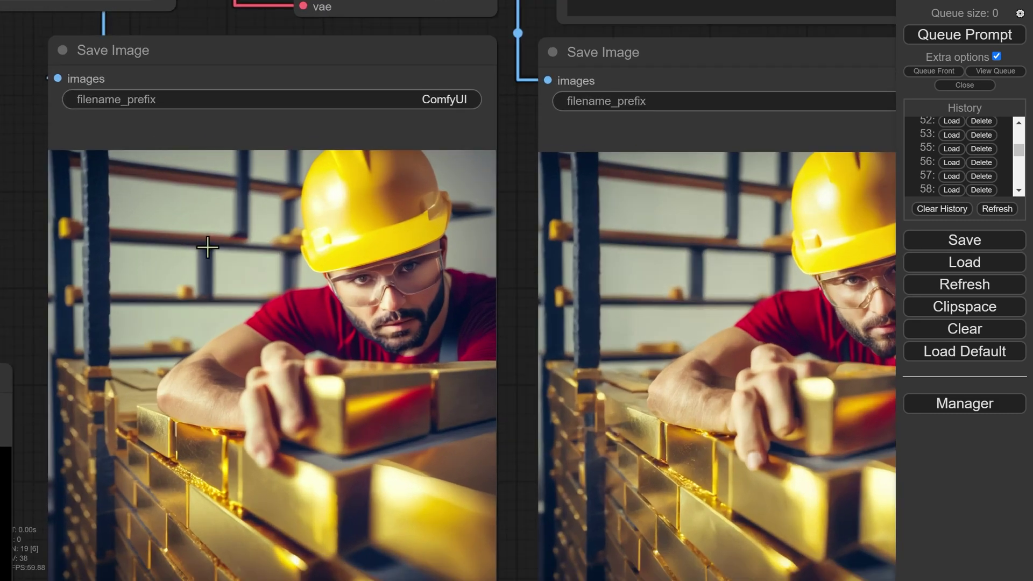
{"action": "scroll", "coordinate": [492, 323], "scroll_direction": "down", "scroll_amount": 10}
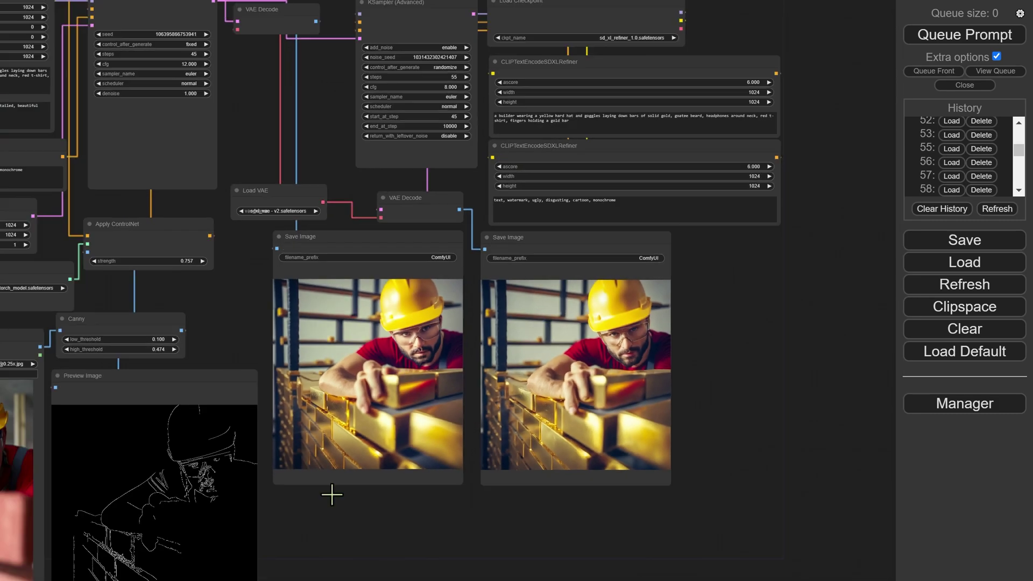
{"action": "mouse_move", "coordinate": [332, 492]}
{"action": "left_mouse_down"}
{"action": "mouse_move", "coordinate": [484, 491]}
{"action": "mouse_move", "coordinate": [598, 415]}
{"action": "mouse_move", "coordinate": [339, 503]}
{"action": "left_mouse_up"}
{"action": "scroll", "coordinate": [424, 191], "scroll_direction": "up", "scroll_amount": 3}
{"action": "scroll", "coordinate": [424, 192], "scroll_direction": "up", "scroll_amount": 7}
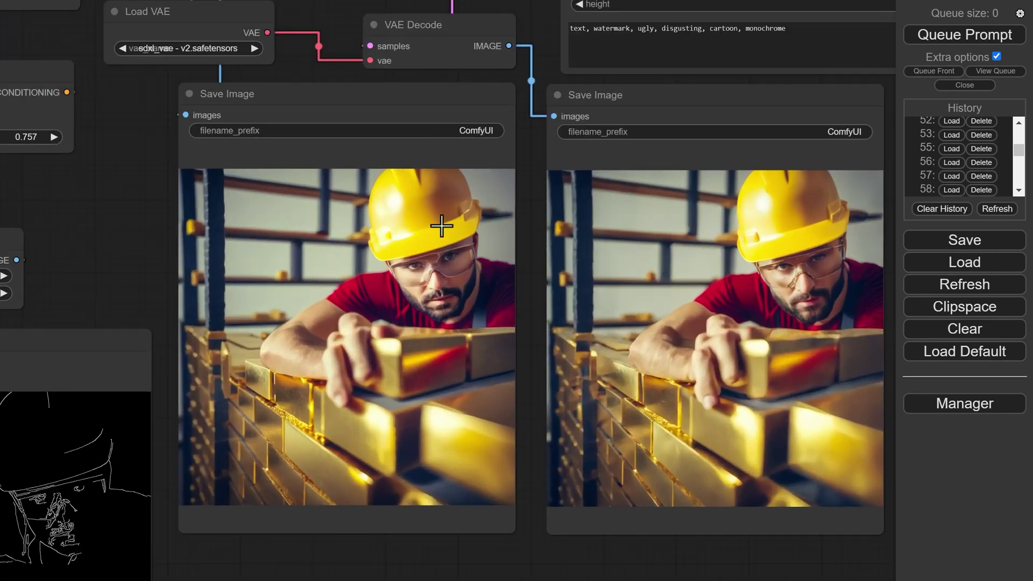
{"action": "scroll", "coordinate": [439, 225], "scroll_direction": "down", "scroll_amount": 4}
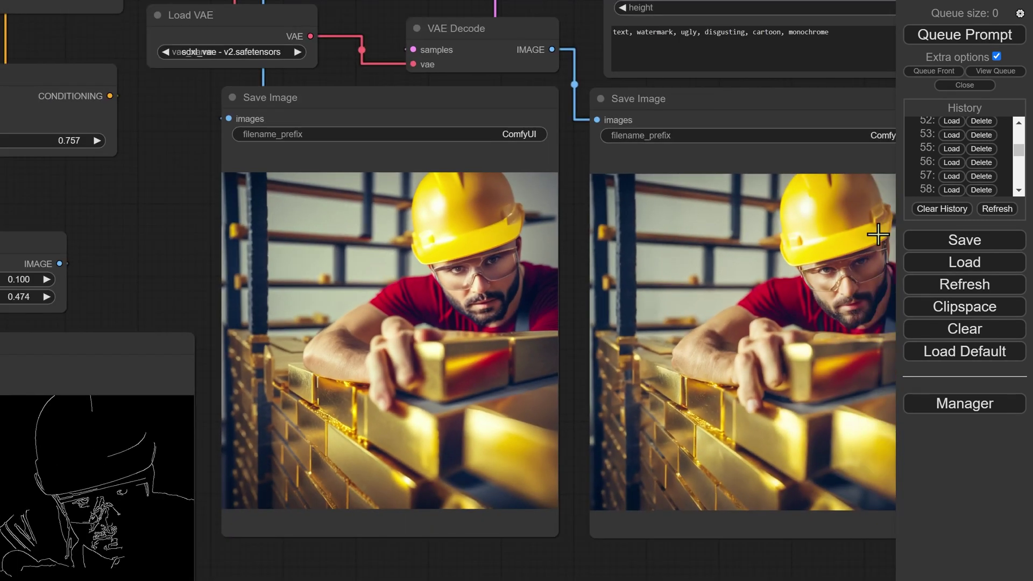
{"action": "left_click", "coordinate": [893, 494]}
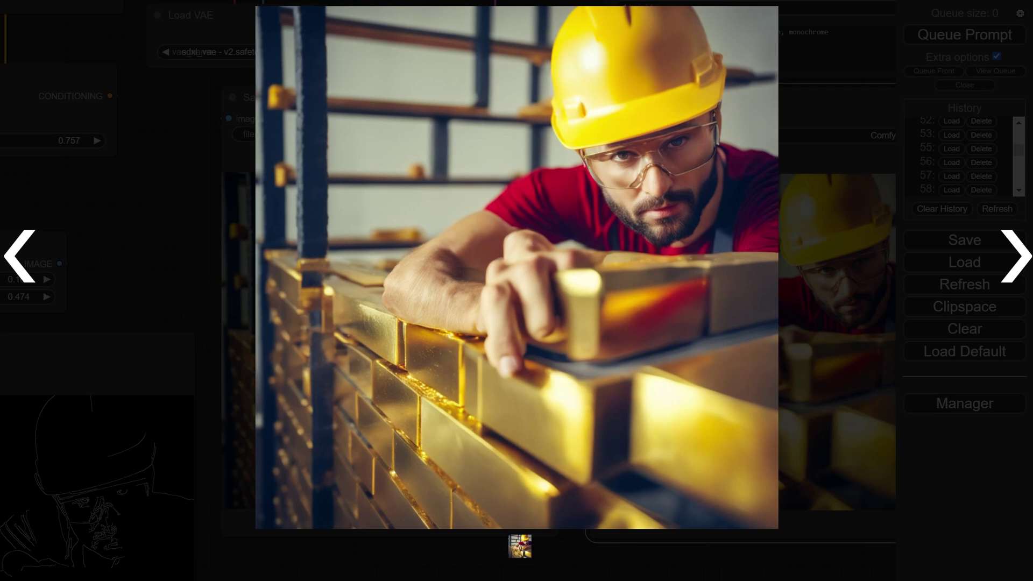
{"action": "key", "text": "Escape"}
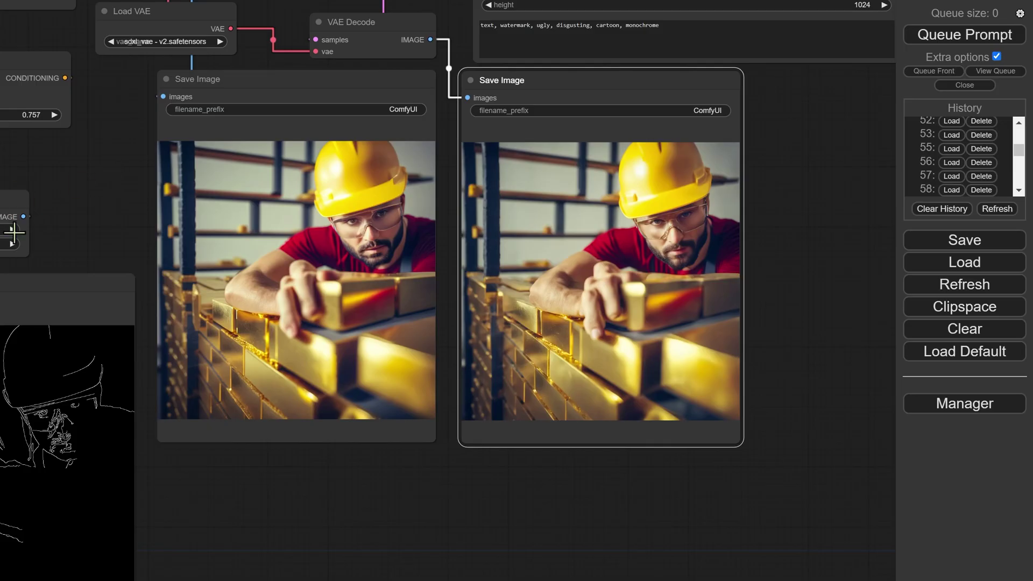
- Return the view to the source brick photo and the edge preview
{"action": "scroll", "coordinate": [301, 231], "scroll_direction": "up", "scroll_amount": 2}
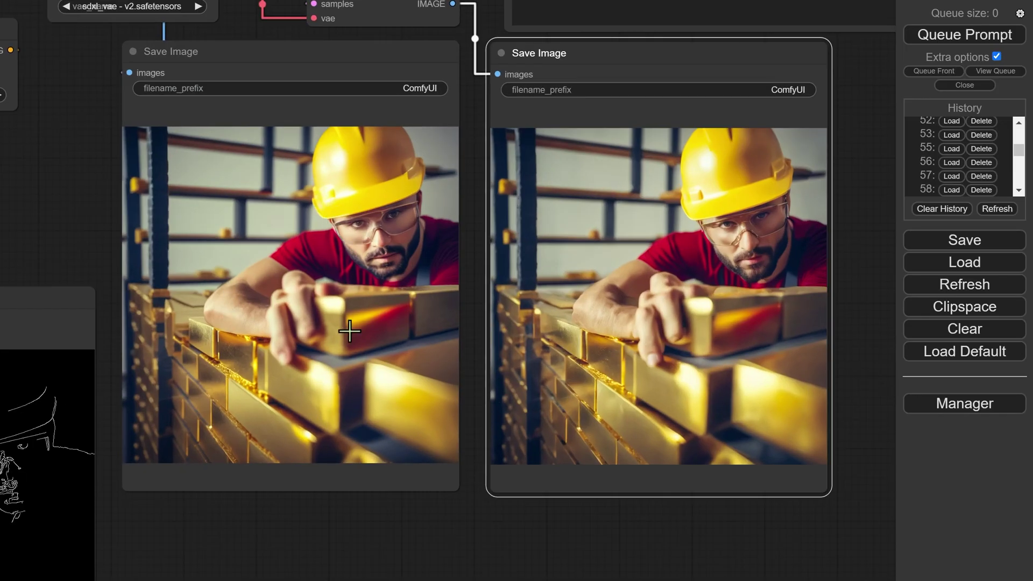
{"action": "scroll", "coordinate": [347, 444], "scroll_direction": "down", "scroll_amount": 5}
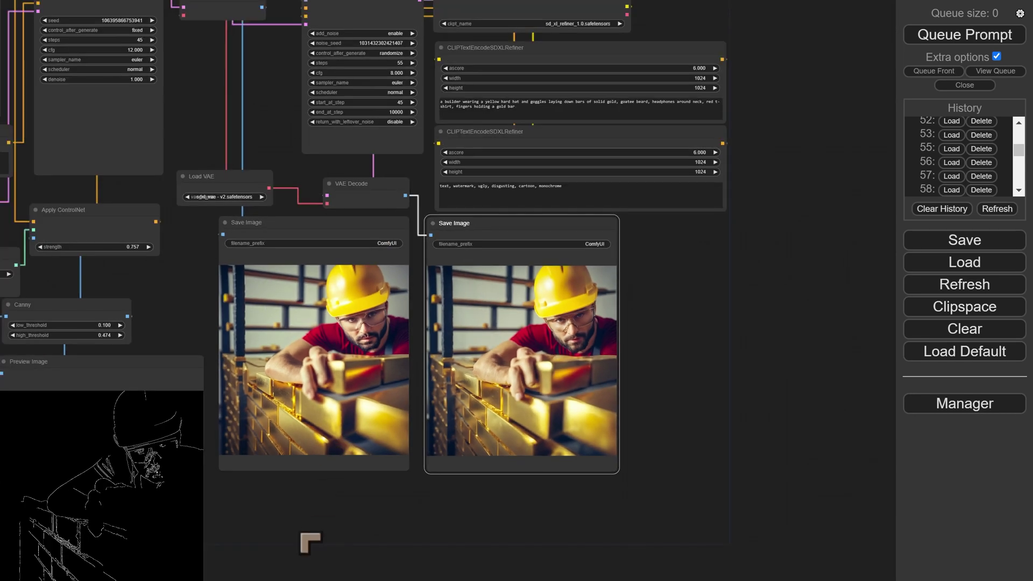
{"action": "left_click_drag", "start_coordinate": [323, 531], "coordinate": [638, 415]}
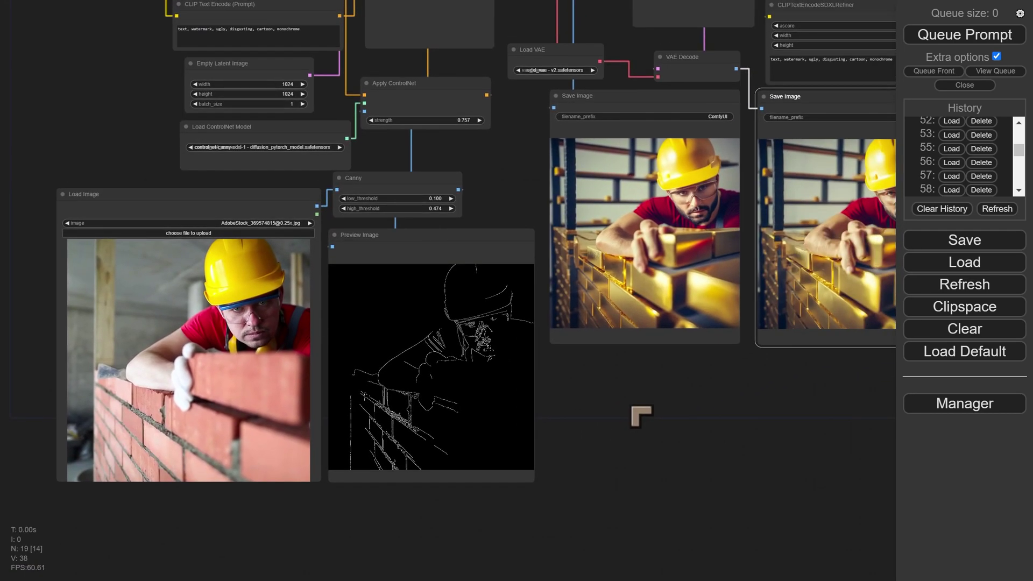
{"action": "scroll", "coordinate": [230, 398], "scroll_direction": "up", "scroll_amount": 2}
{"action": "scroll", "coordinate": [231, 398], "scroll_direction": "up", "scroll_amount": 3}
{"action": "scroll", "coordinate": [206, 468], "scroll_direction": "down", "scroll_amount": 3}
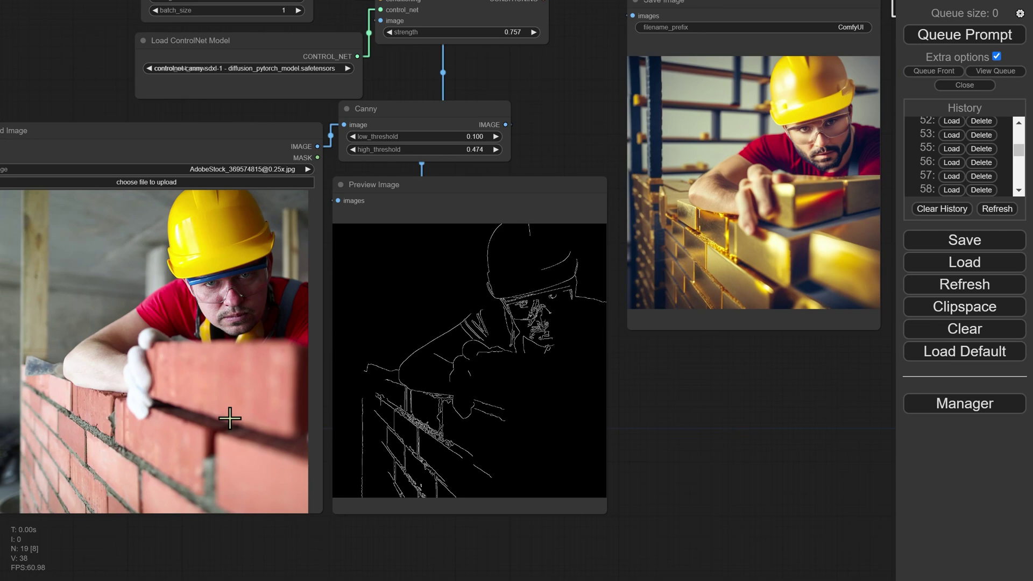
{"action": "scroll", "coordinate": [556, 473], "scroll_direction": "right", "scroll_amount": 10}
{"action": "scroll", "coordinate": [575, 438], "scroll_direction": "up", "scroll_amount": 3}
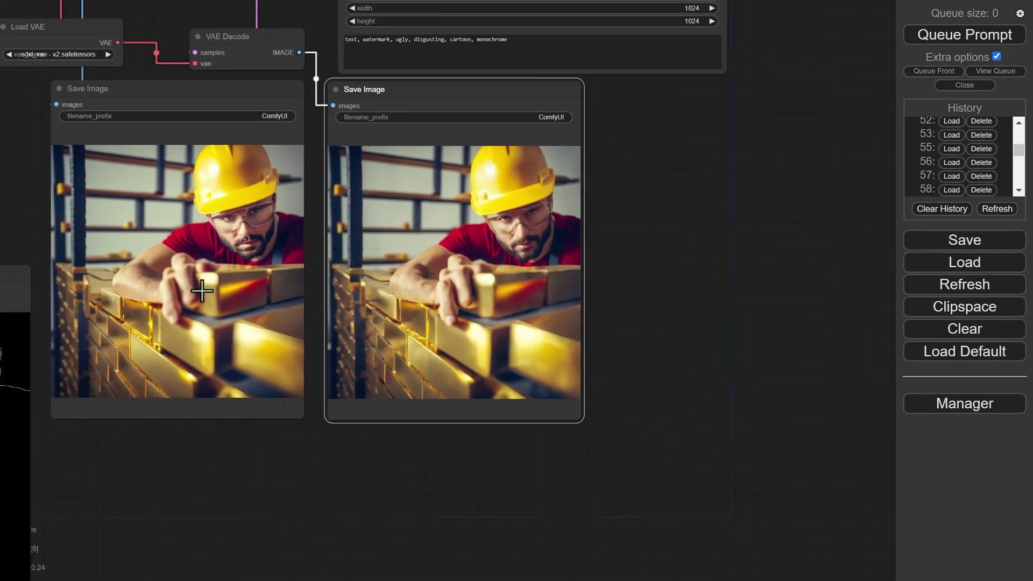
{"action": "scroll", "coordinate": [860, 244], "scroll_direction": "up", "scroll_amount": 3}
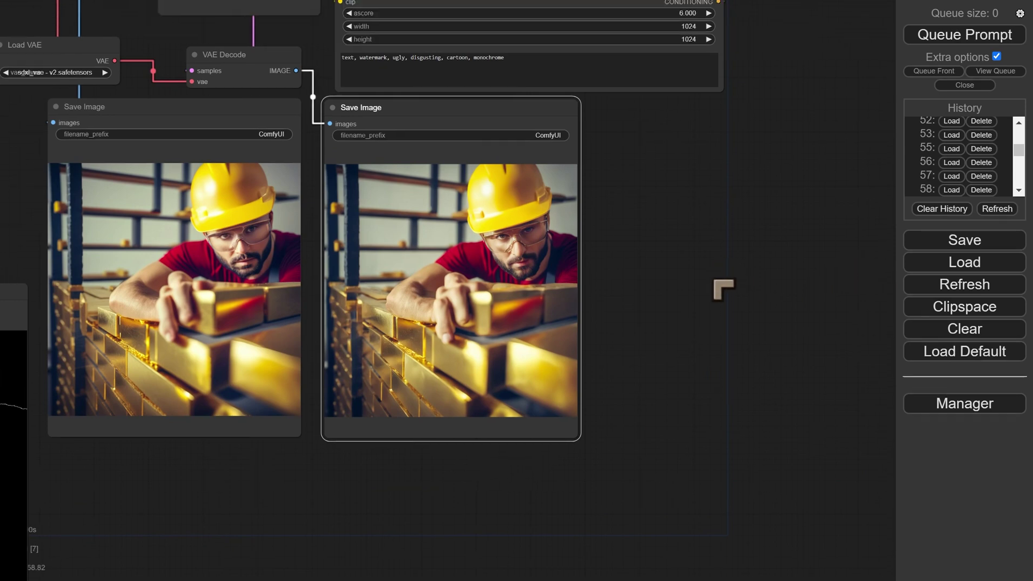
{"action": "scroll", "coordinate": [822, 314], "scroll_direction": "left", "scroll_amount": 5}
{"action": "scroll", "coordinate": [821, 314], "scroll_direction": "down", "scroll_amount": 3}
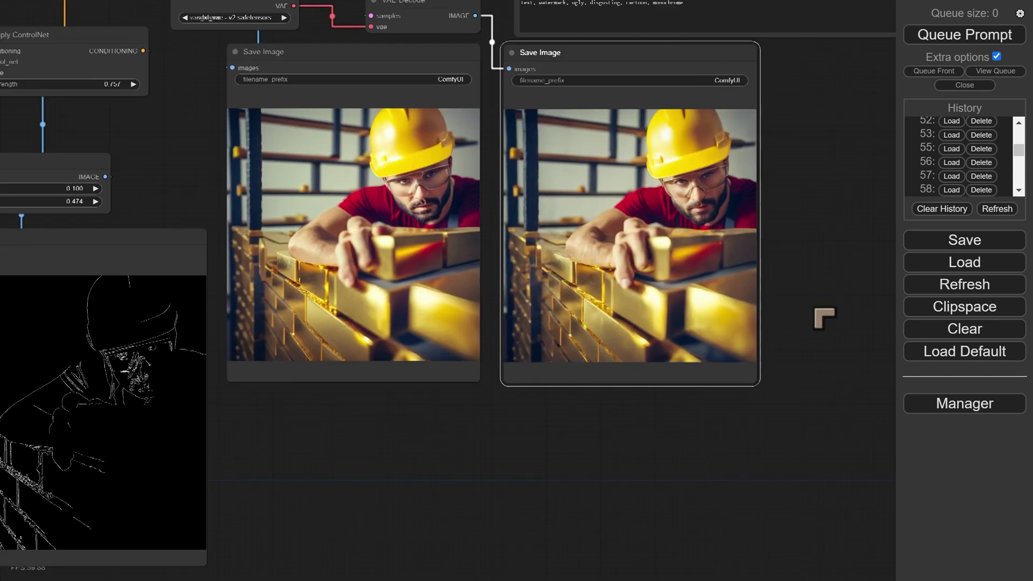
{"action": "scroll", "coordinate": [538, 232], "scroll_direction": "up", "scroll_amount": 5}
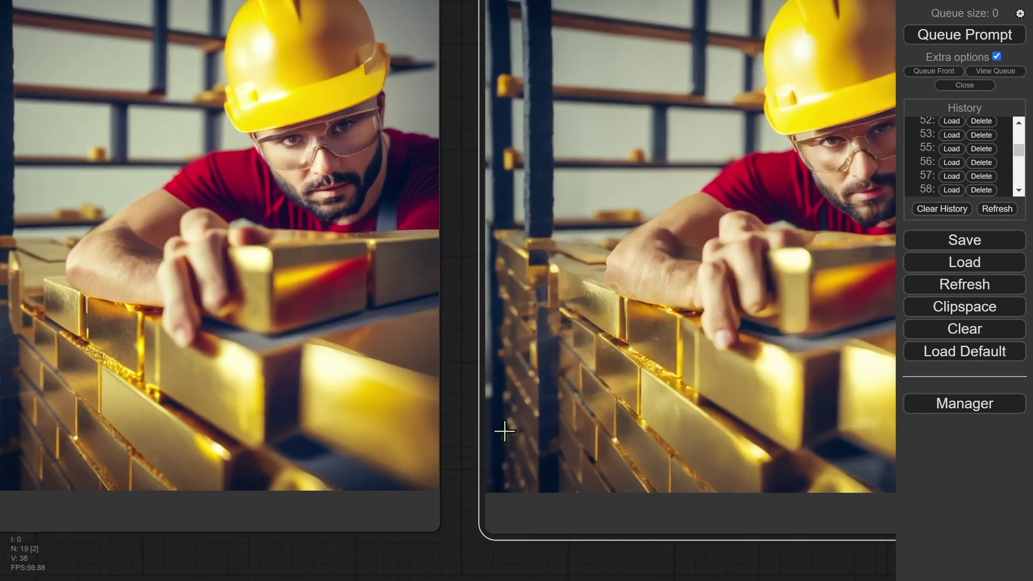
{"action": "scroll", "coordinate": [505, 430], "scroll_direction": "down", "scroll_amount": 3}
- Pan across the other nodes to show the second Save Image render in full
{"action": "left_click_drag", "start_coordinate": [380, 542], "coordinate": [812, 397]}
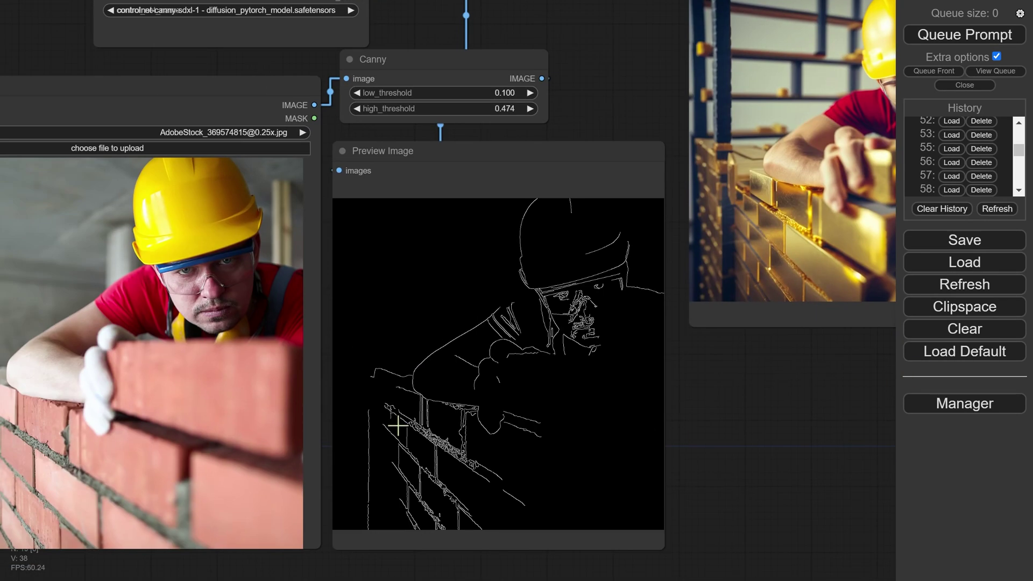
{"action": "scroll", "coordinate": [396, 421], "scroll_direction": "down", "scroll_amount": 3}
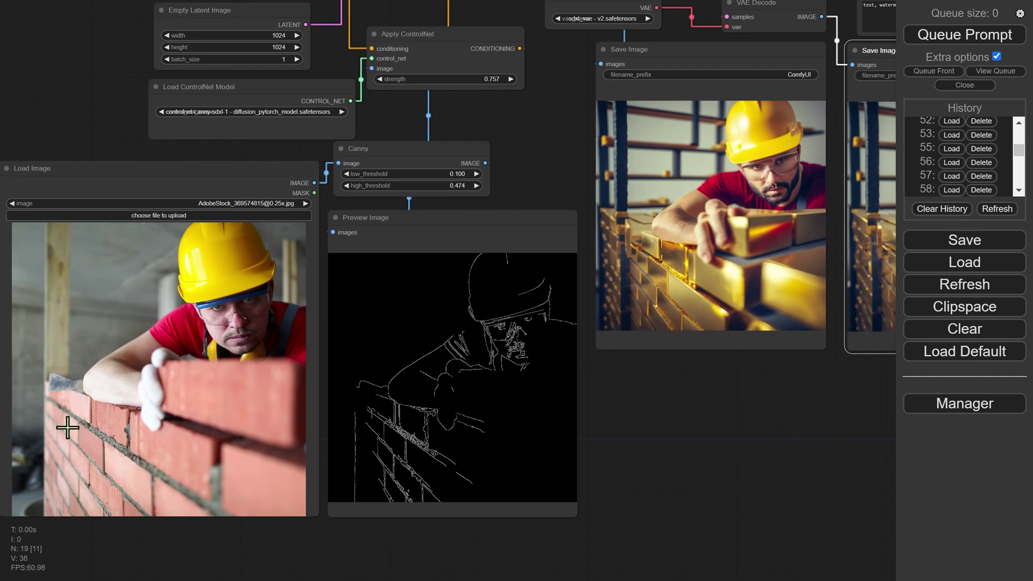
{"action": "left_click_drag", "start_coordinate": [742, 422], "coordinate": [499, 473]}
{"action": "scroll", "coordinate": [727, 477], "scroll_direction": "right", "scroll_amount": 3}
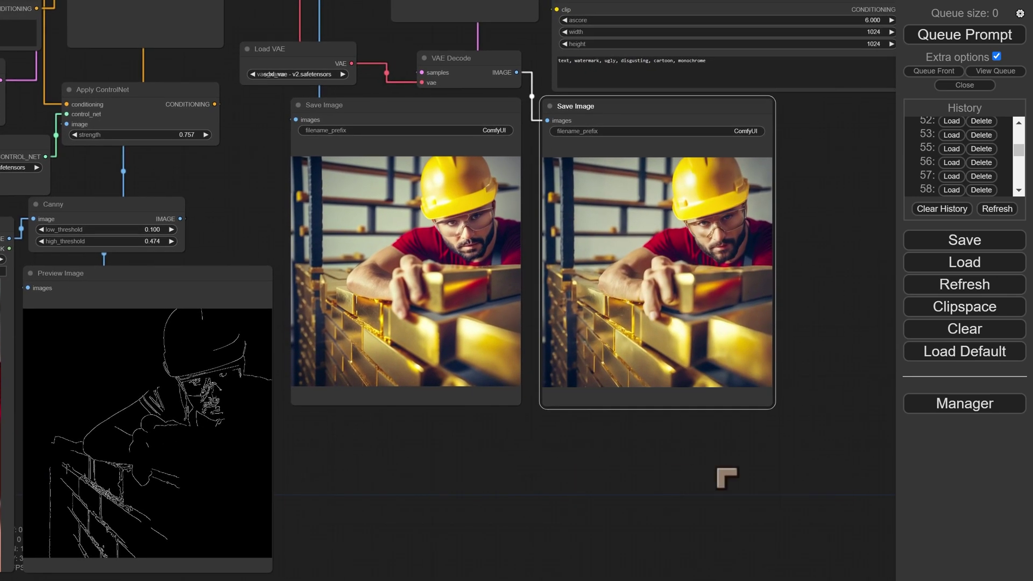
{"action": "scroll", "coordinate": [756, 224], "scroll_direction": "up", "scroll_amount": 2}
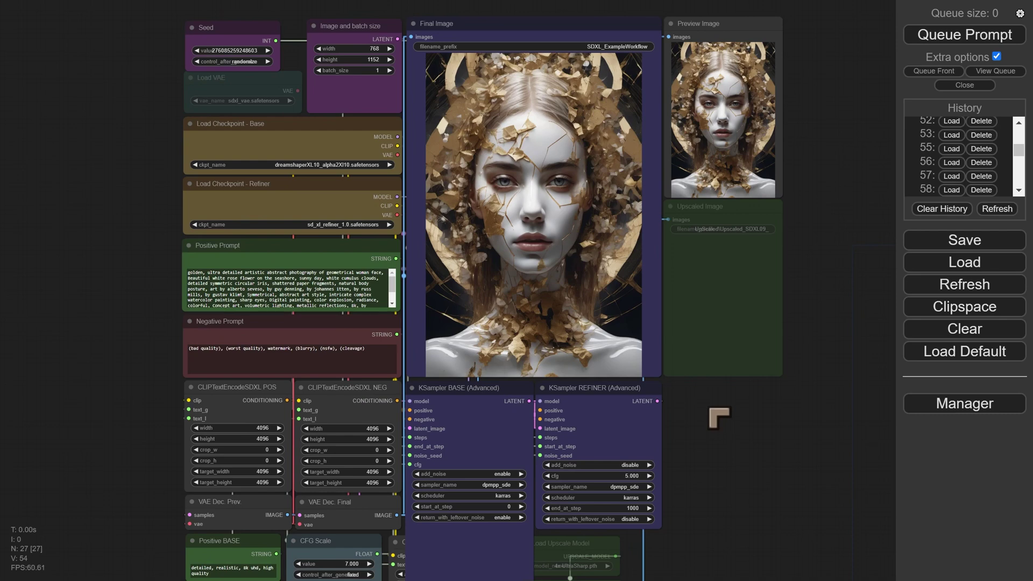
{"action": "left_click_drag", "start_coordinate": [711, 409], "coordinate": [718, 452]}
{"action": "scroll", "coordinate": [856, 333], "scroll_direction": "up", "scroll_amount": 3}
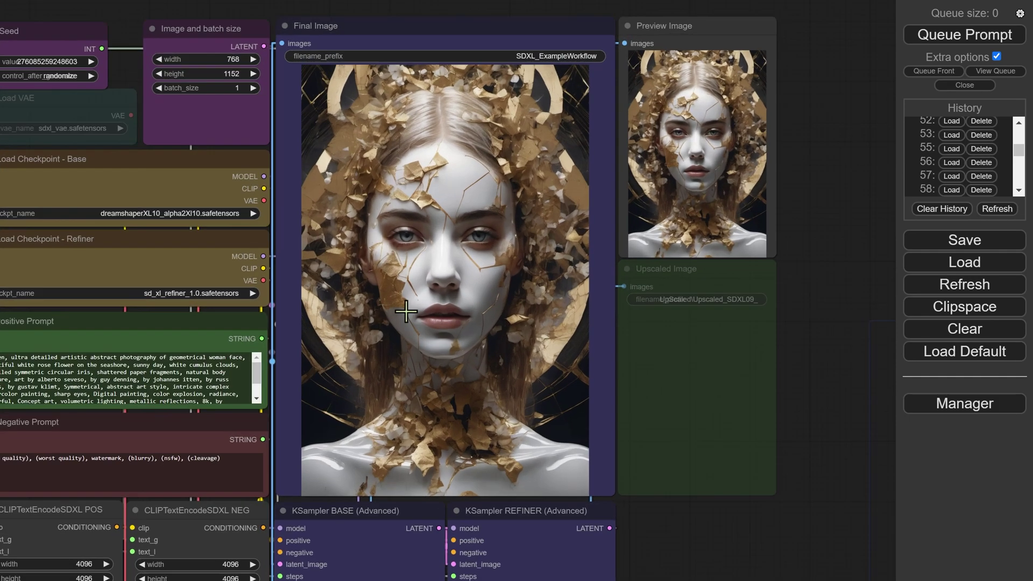
{"action": "left_click_drag", "start_coordinate": [735, 540], "coordinate": [898, 384]}
{"action": "scroll", "coordinate": [899, 385], "scroll_direction": "down", "scroll_amount": 5}
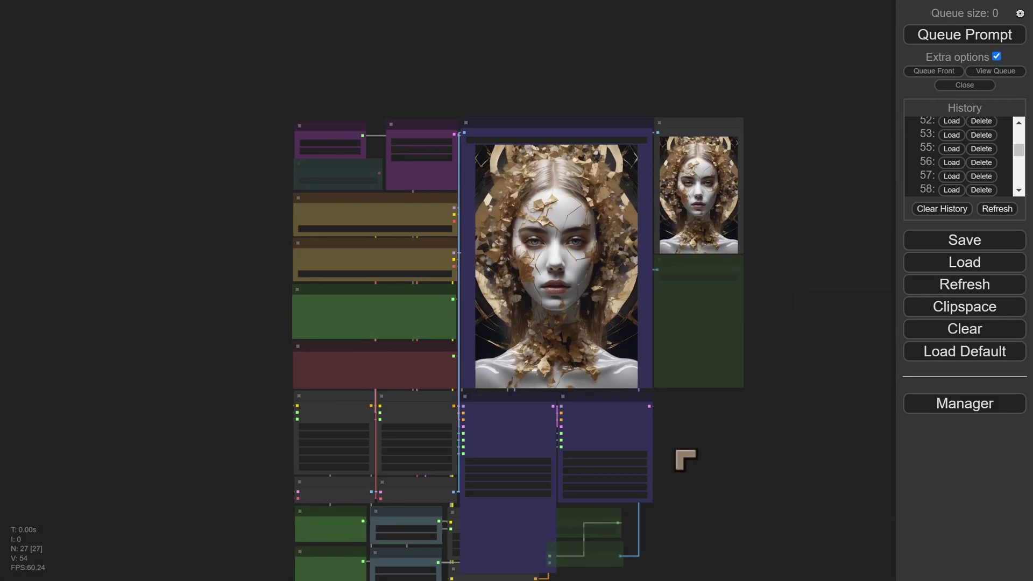
{"action": "left_click_drag", "start_coordinate": [686, 460], "coordinate": [668, 379]}
{"action": "scroll", "coordinate": [668, 379], "scroll_direction": "up", "scroll_amount": 5}
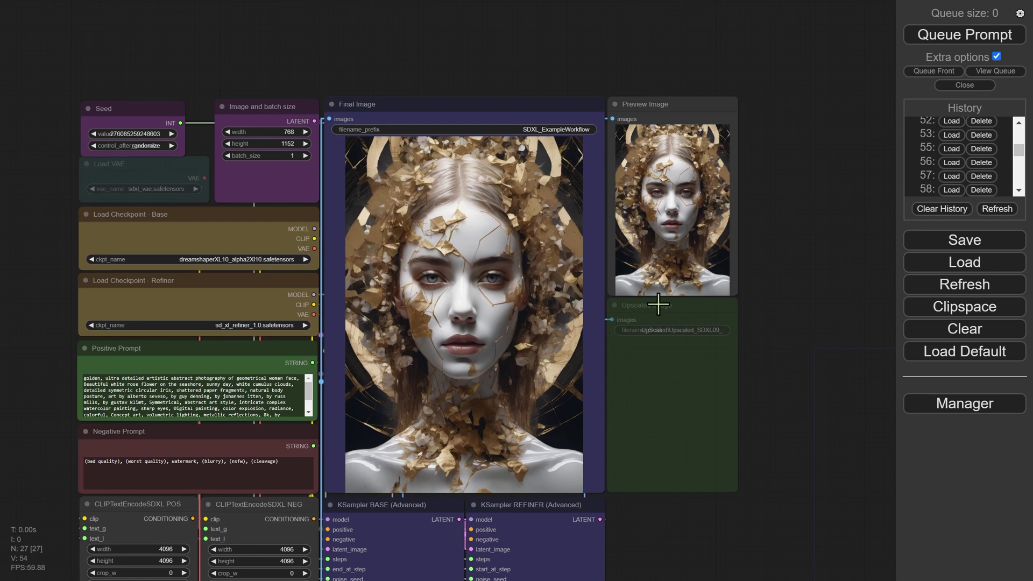
{"action": "scroll", "coordinate": [823, 344], "scroll_direction": "up", "scroll_amount": 2}
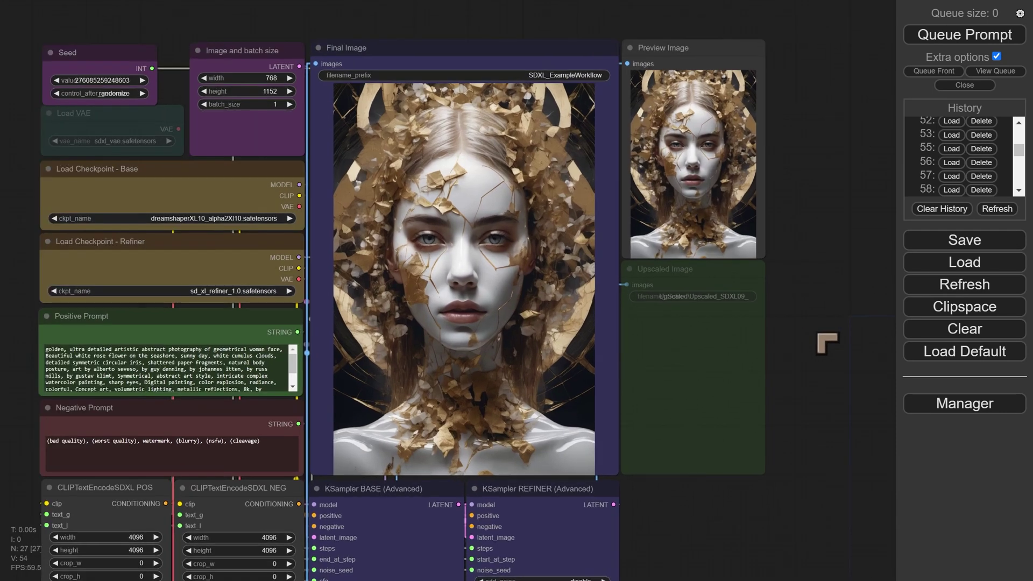
{"action": "scroll", "coordinate": [765, 284], "scroll_direction": "down", "scroll_amount": 2}
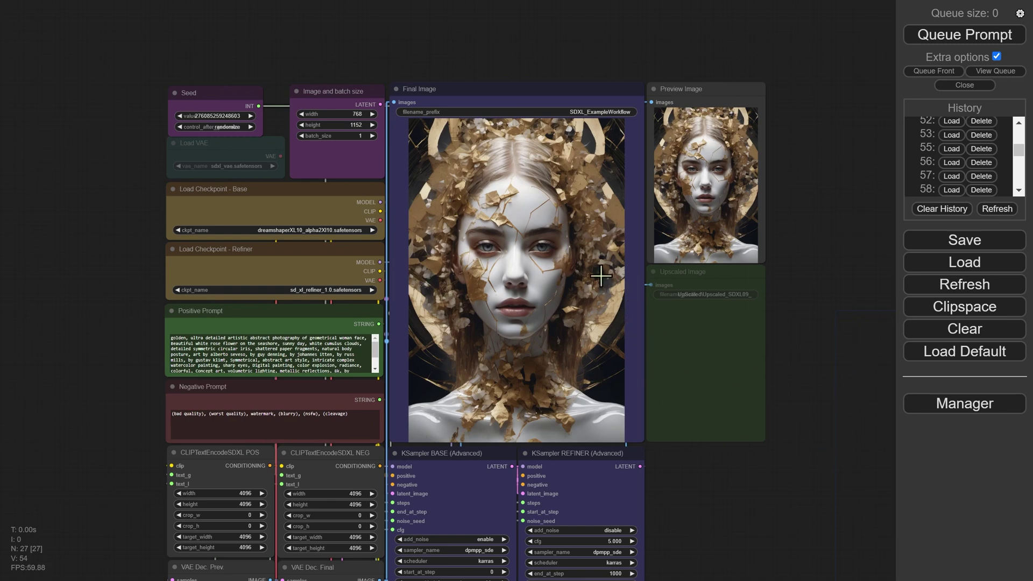
- Open the Load Checkpoint - Base ckpt_name list to confirm dreamshaperXL10 is selected
{"action": "scroll", "coordinate": [462, 295], "scroll_direction": "up", "scroll_amount": 5}
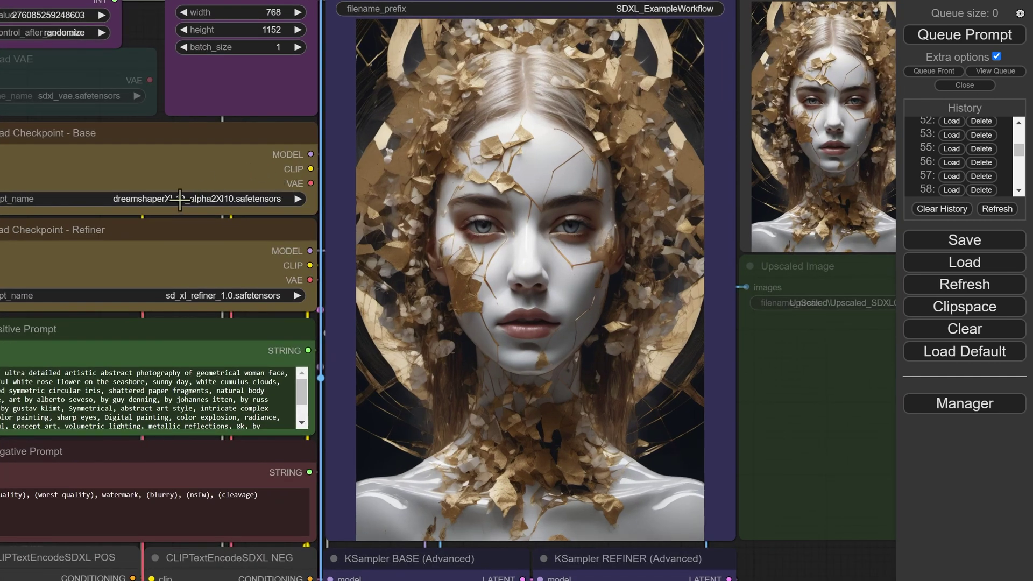
{"action": "scroll", "coordinate": [180, 199], "scroll_direction": "down", "scroll_amount": 1}
{"action": "scroll", "coordinate": [180, 198], "scroll_direction": "up", "scroll_amount": 1}
{"action": "left_click", "coordinate": [179, 198]}
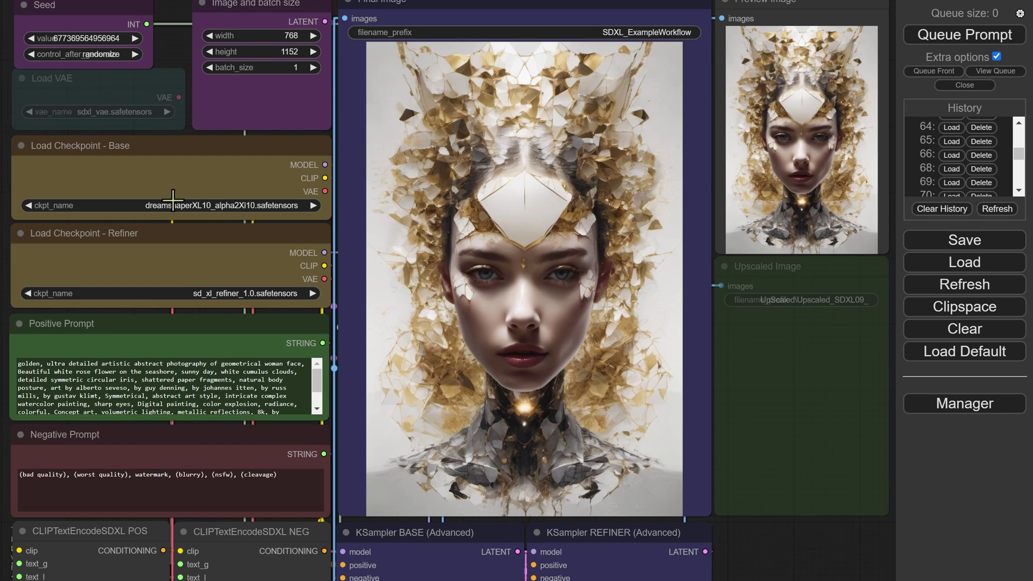
- Reopen the base checkpoint list and nudge the workflow view slightly right
{"action": "left_click", "coordinate": [202, 207]}
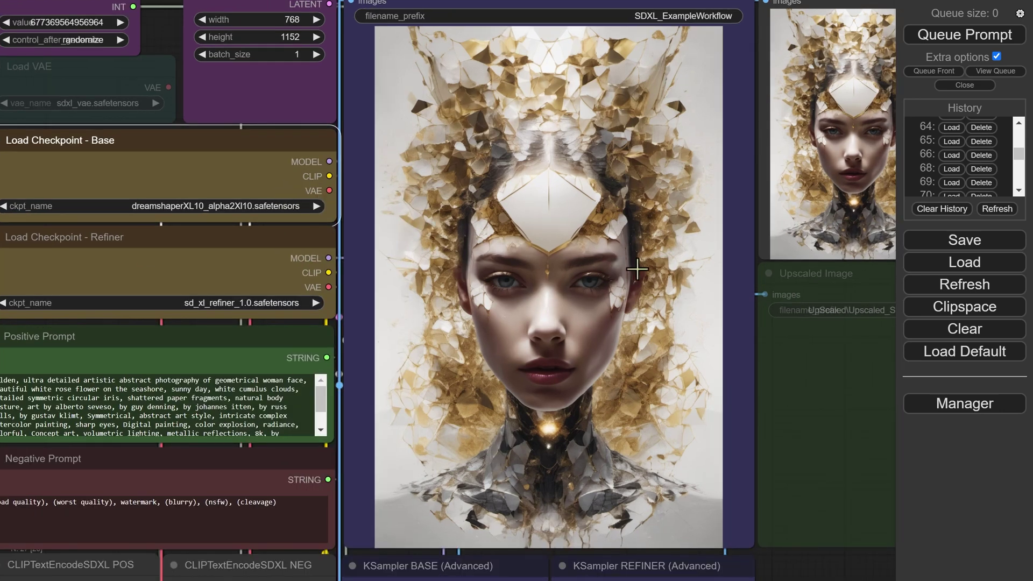
{"action": "left_click_drag", "start_coordinate": [701, 289], "coordinate": [731, 295]}
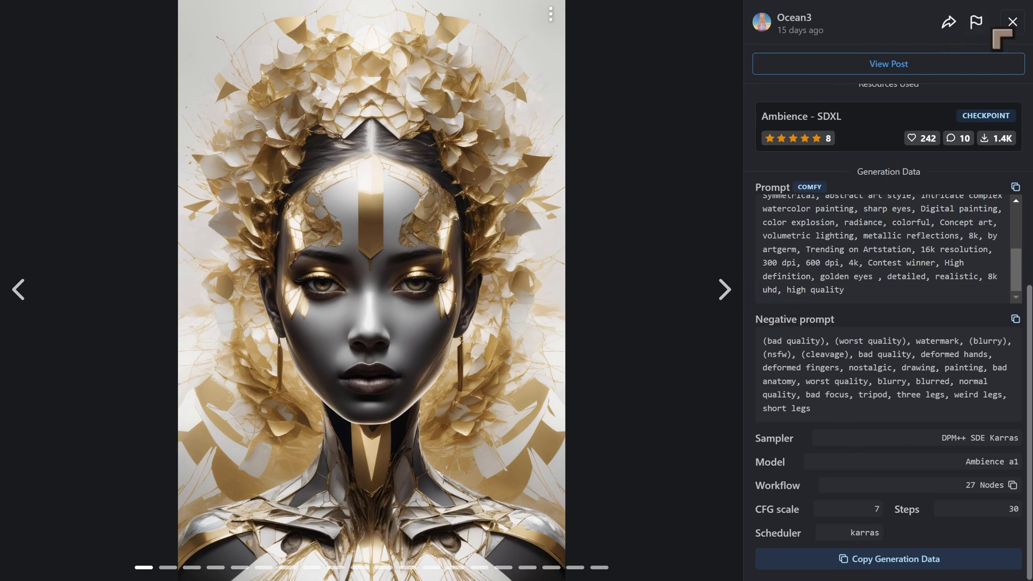
- Close the Civitai image viewer and scroll through the Ambience - SDXL model page
{"action": "left_click", "coordinate": [1011, 23]}
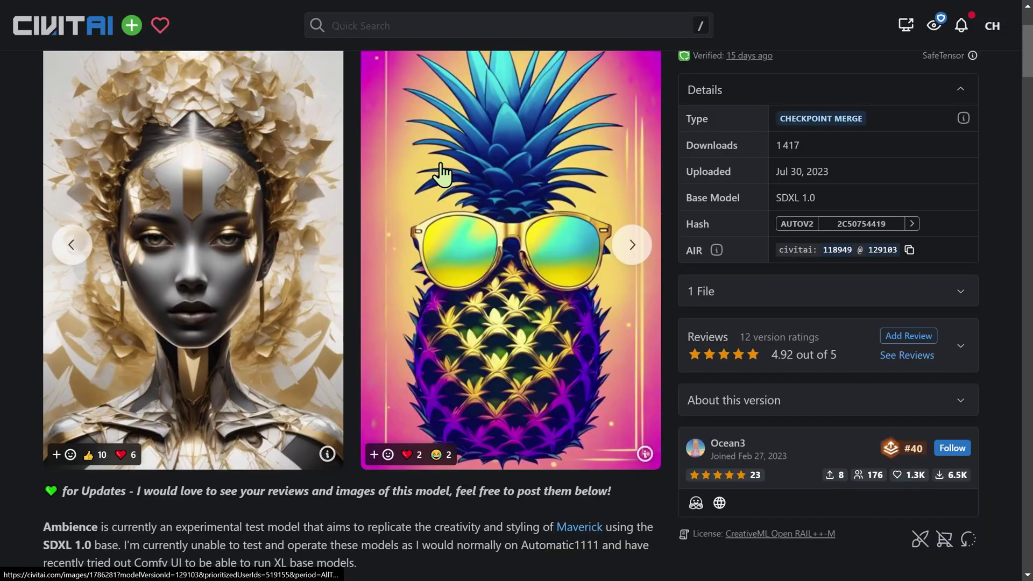
{"action": "scroll", "coordinate": [240, 145], "scroll_direction": "up", "scroll_amount": 3}
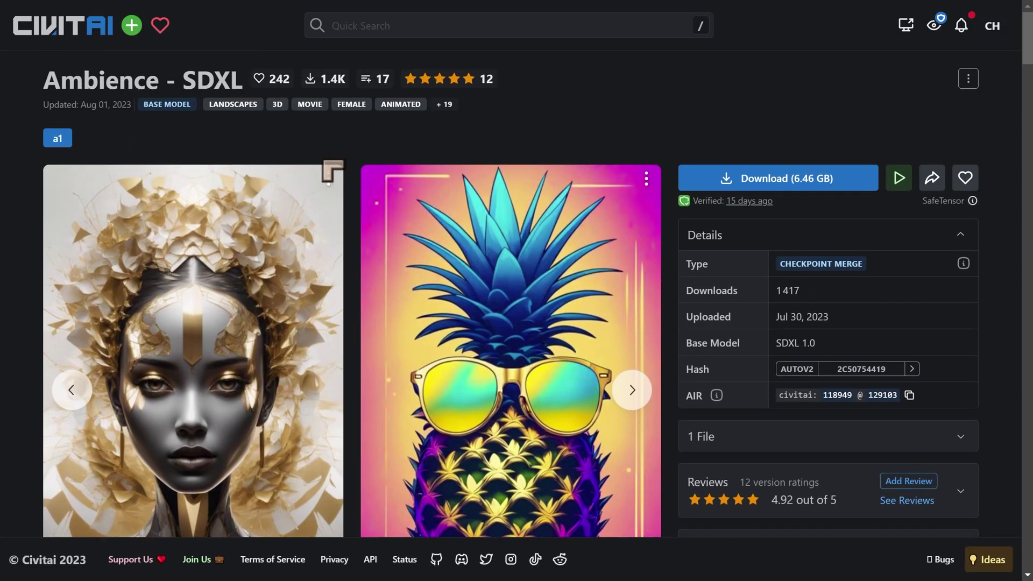
{"action": "scroll", "coordinate": [360, 263], "scroll_direction": "down", "scroll_amount": 2}
{"action": "scroll", "coordinate": [337, 294], "scroll_direction": "down", "scroll_amount": 3}
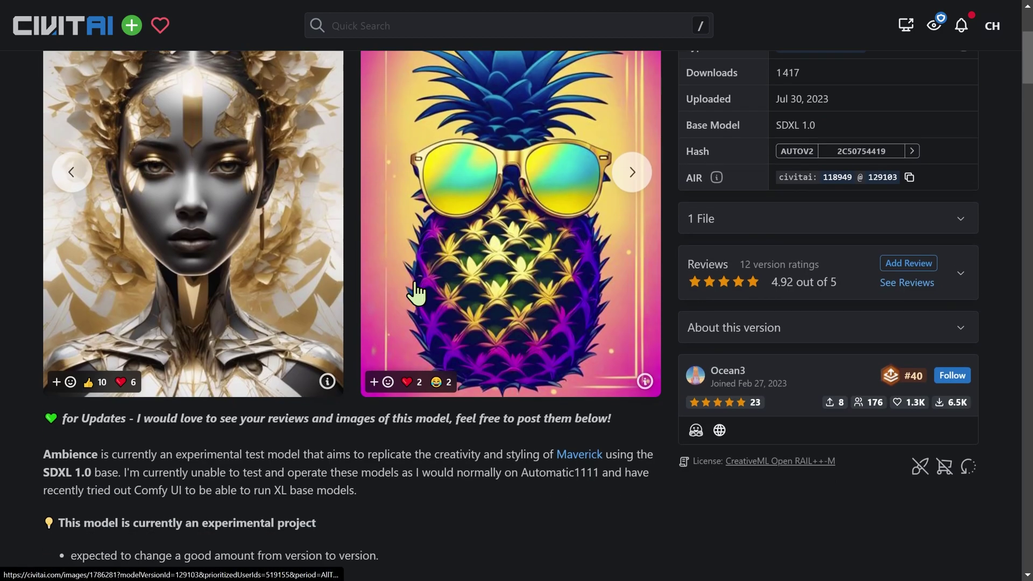
{"action": "scroll", "coordinate": [417, 293], "scroll_direction": "up", "scroll_amount": 4}
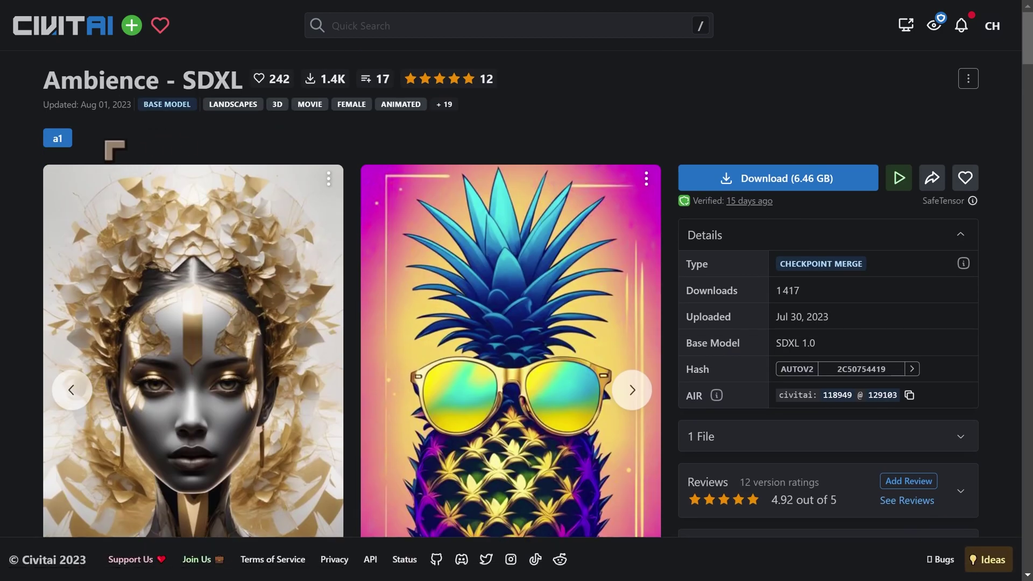
{"action": "scroll", "coordinate": [288, 249], "scroll_direction": "down", "scroll_amount": 2}
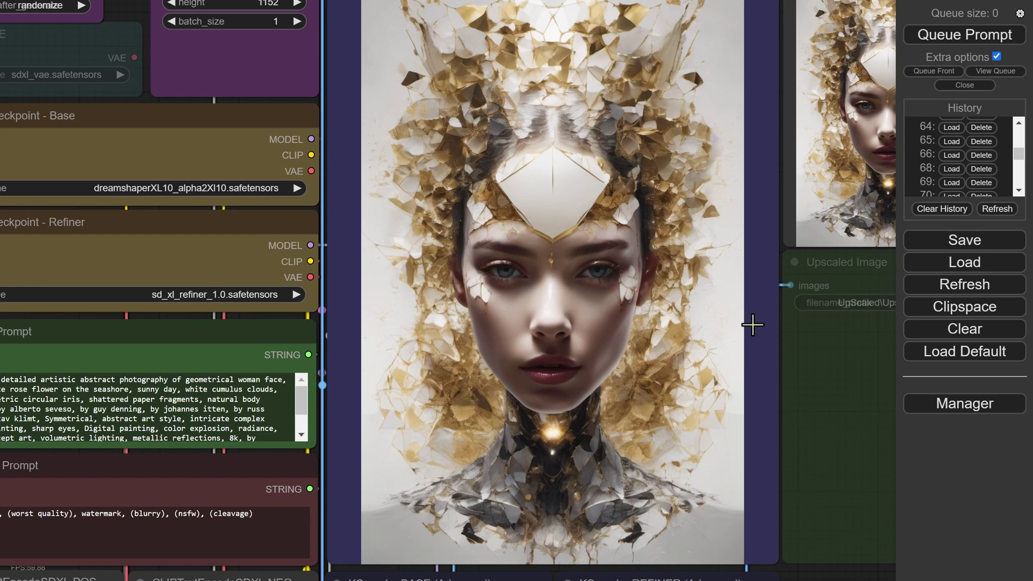
- Zoom out and pan to survey the full SDXL base-plus-refiner node graph
{"action": "scroll", "coordinate": [752, 325], "scroll_direction": "down", "scroll_amount": 2}
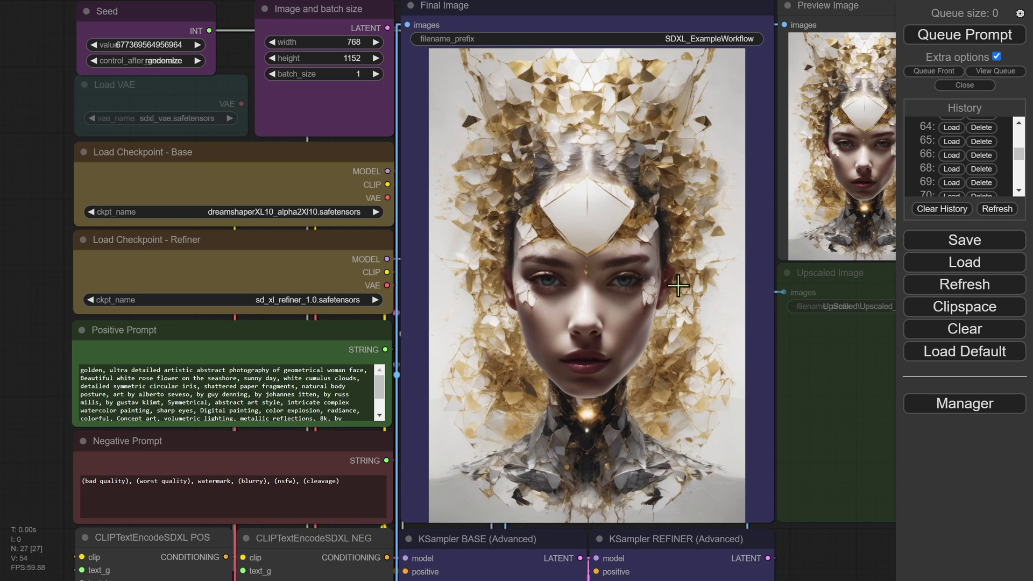
{"action": "scroll", "coordinate": [323, 339], "scroll_direction": "down", "scroll_amount": 3}
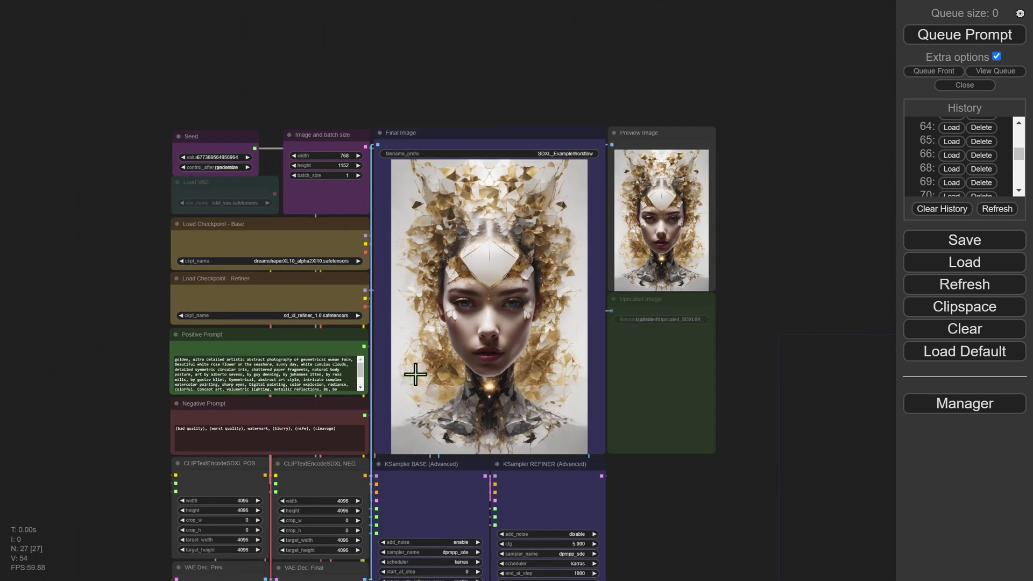
{"action": "left_click_drag", "start_coordinate": [710, 543], "coordinate": [722, 416]}
{"action": "scroll", "coordinate": [728, 427], "scroll_direction": "down", "scroll_amount": 2}
{"action": "scroll", "coordinate": [732, 390], "scroll_direction": "down", "scroll_amount": 1}
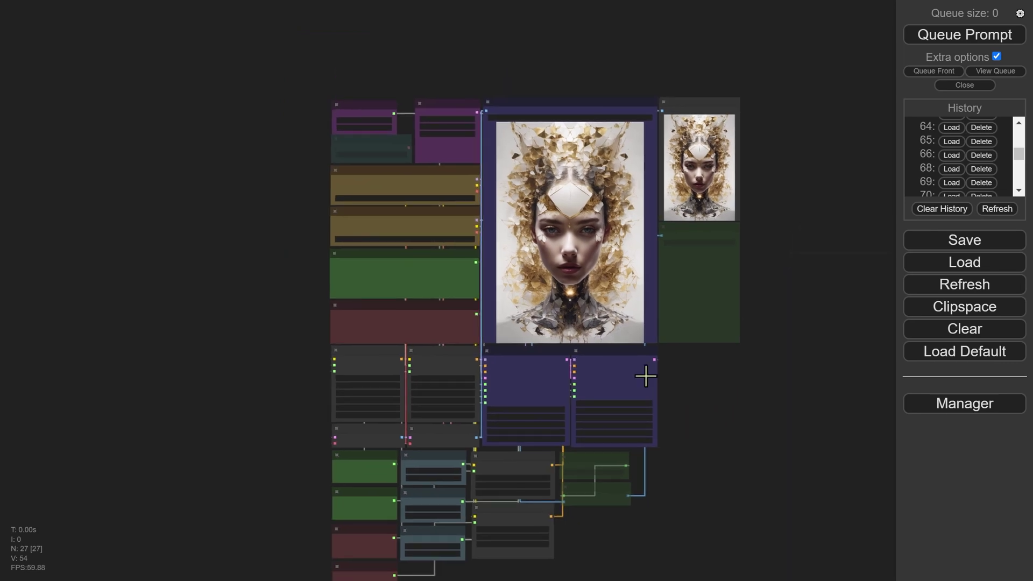
{"action": "scroll", "coordinate": [712, 388], "scroll_direction": "up", "scroll_amount": 2}
{"action": "scroll", "coordinate": [709, 393], "scroll_direction": "up", "scroll_amount": 1}
{"action": "scroll", "coordinate": [709, 392], "scroll_direction": "down", "scroll_amount": 1}
{"action": "scroll", "coordinate": [708, 392], "scroll_direction": "up", "scroll_amount": 1}
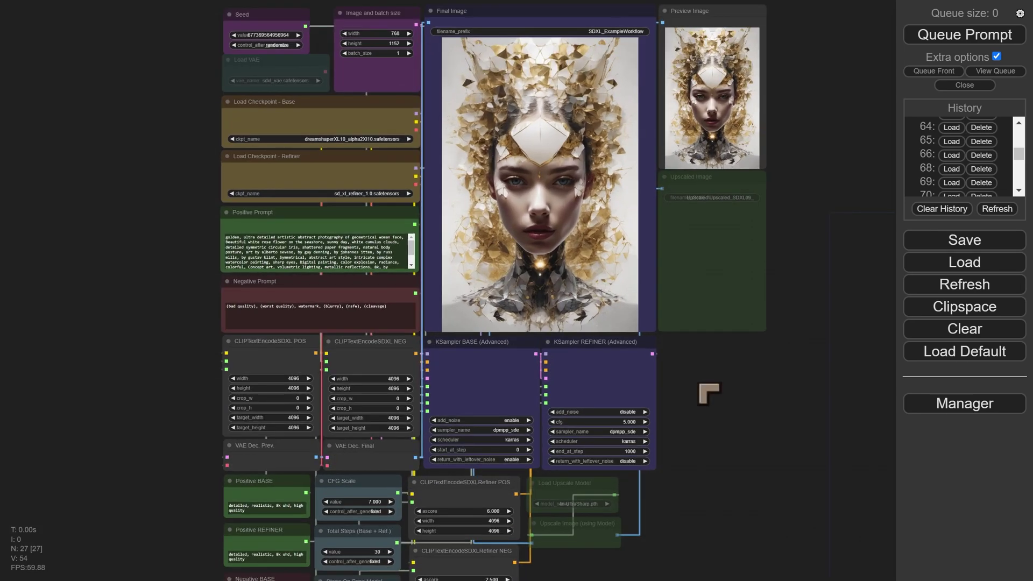
{"action": "left_click_drag", "start_coordinate": [651, 190], "coordinate": [667, 211]}
{"action": "scroll", "coordinate": [351, 235], "scroll_direction": "up", "scroll_amount": 1}
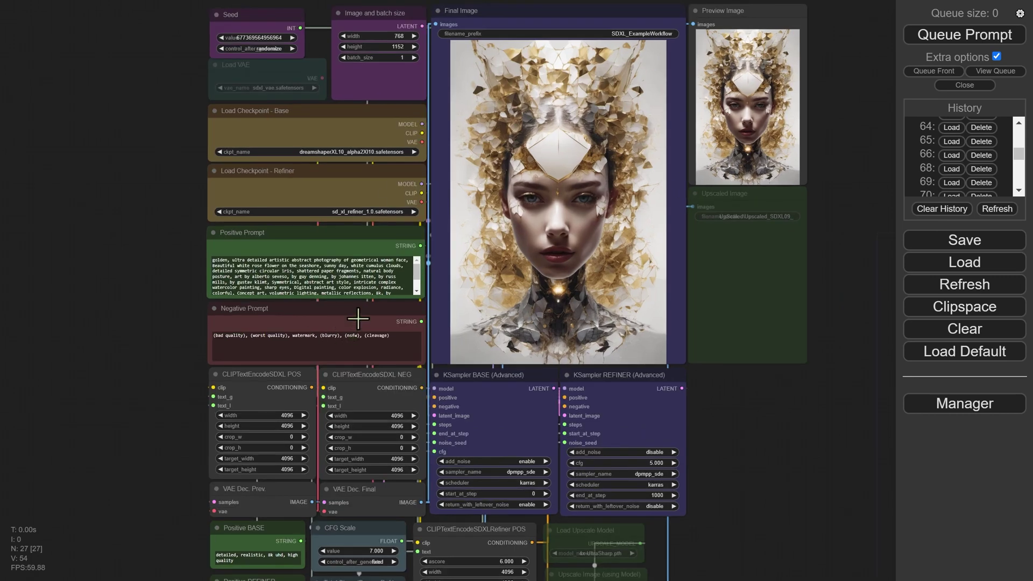